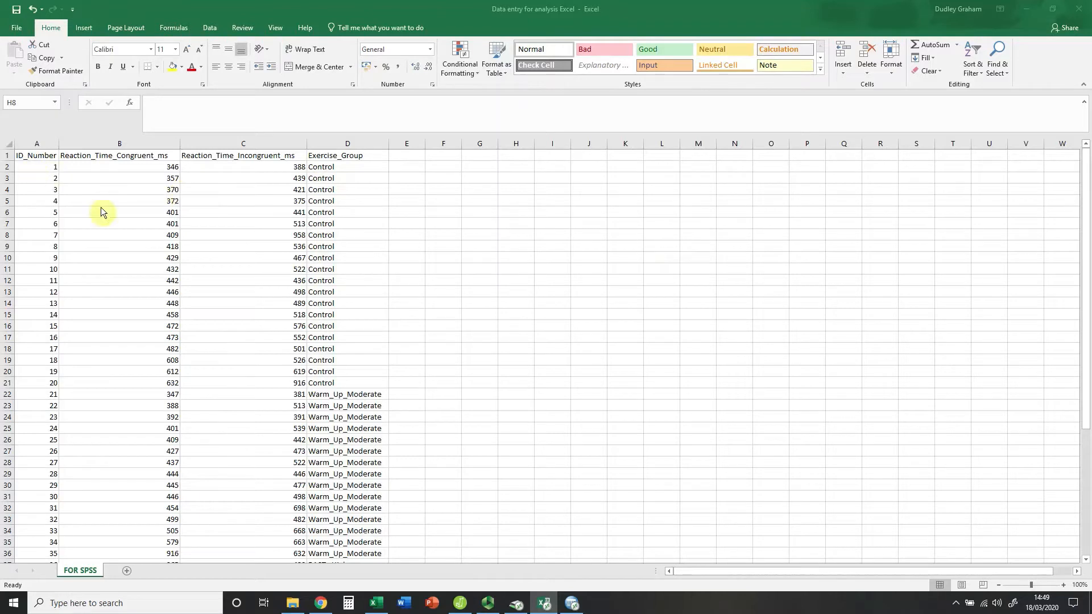
Examine the sheet's layout: participant rows, the ID_Number column, the variable columns and the header row
scroll(108, 221, "down", 6)
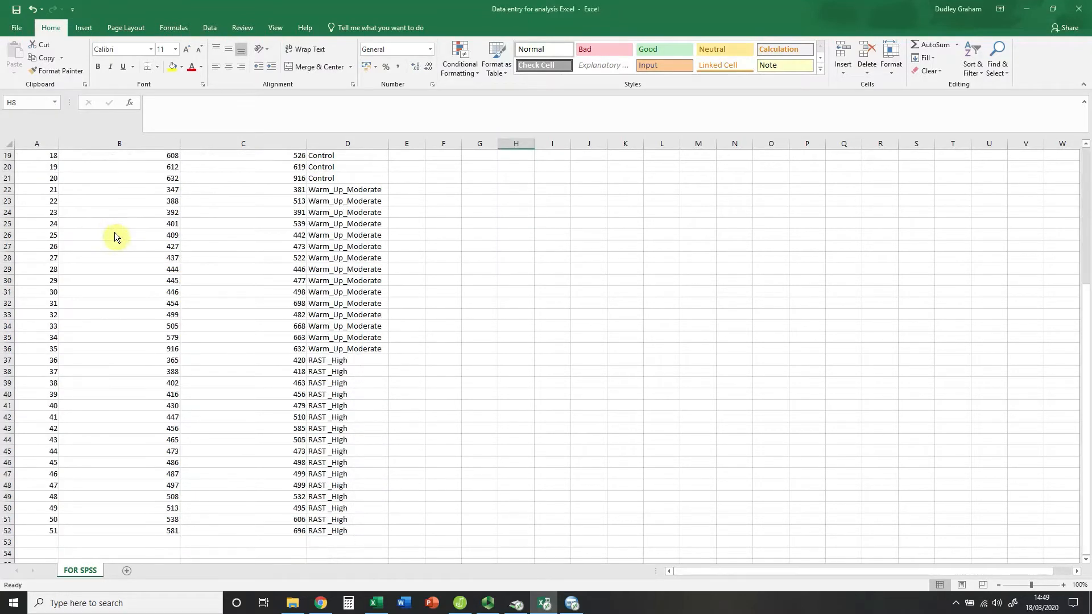
scroll(116, 239, "down", 3)
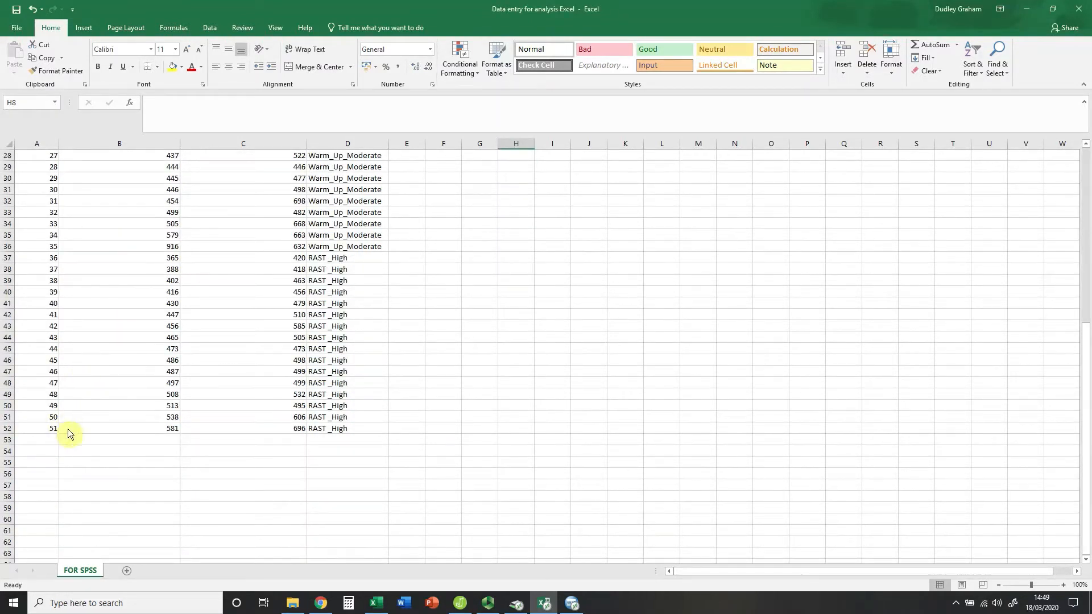
scroll(264, 392, "up", 9)
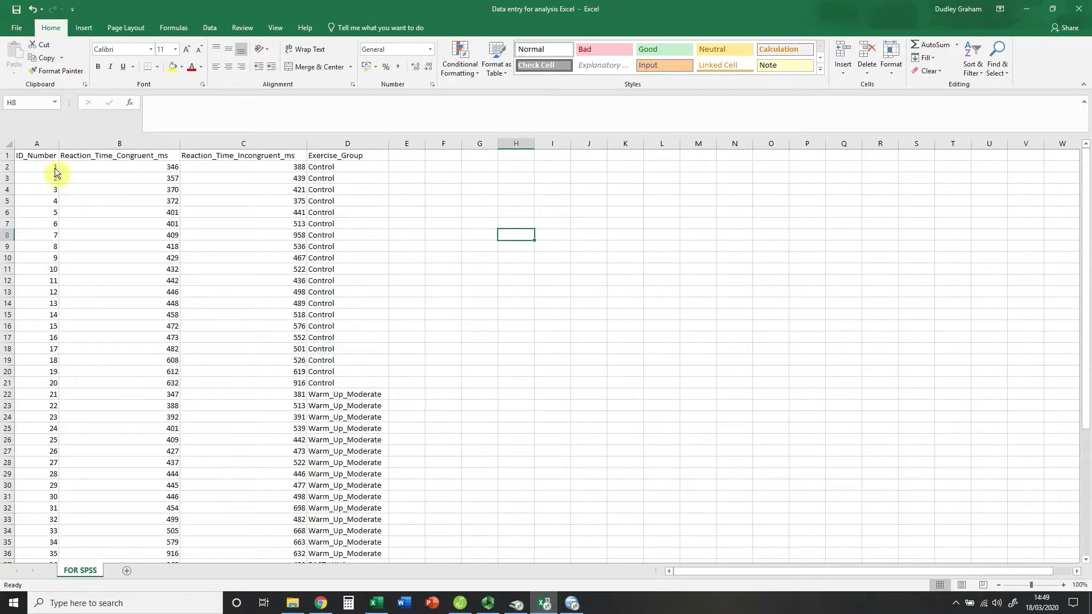
left_click(55, 168)
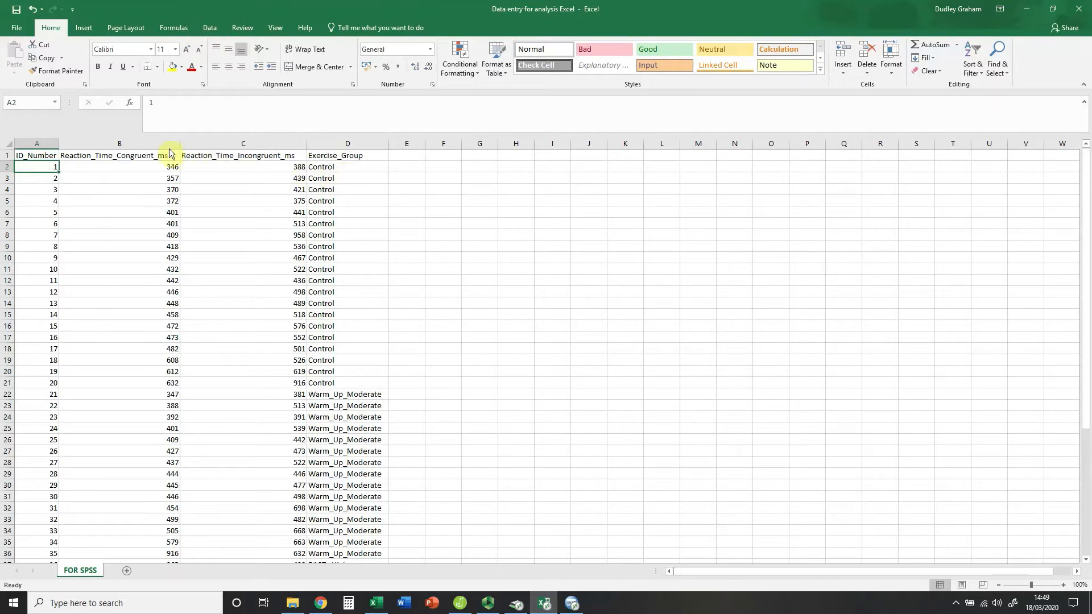
left_click_drag(158, 145, 332, 148)
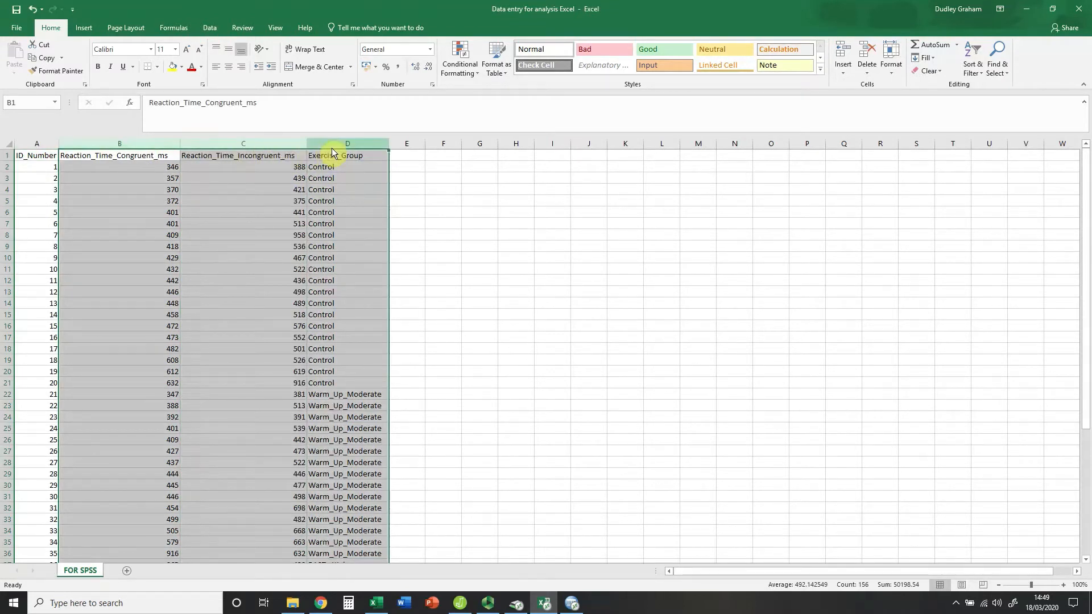
left_click(432, 233)
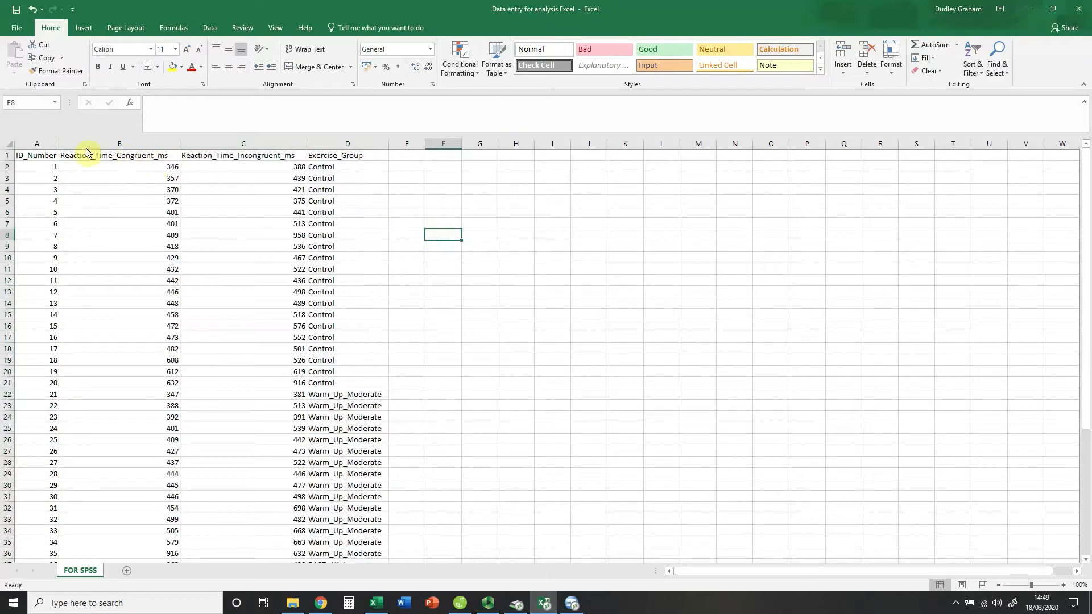
left_click(43, 145)
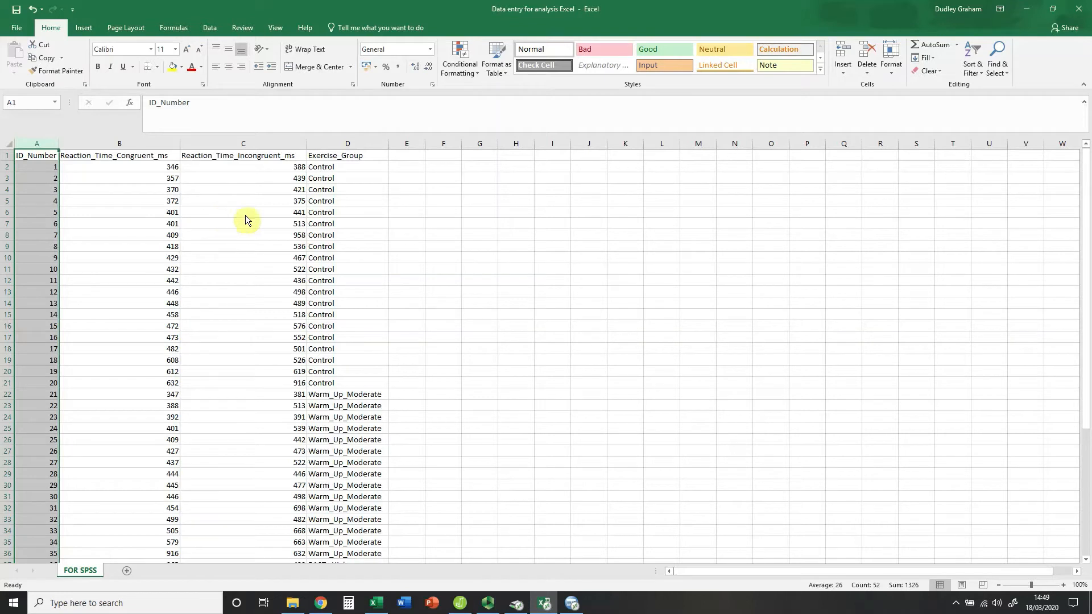
left_click(418, 206)
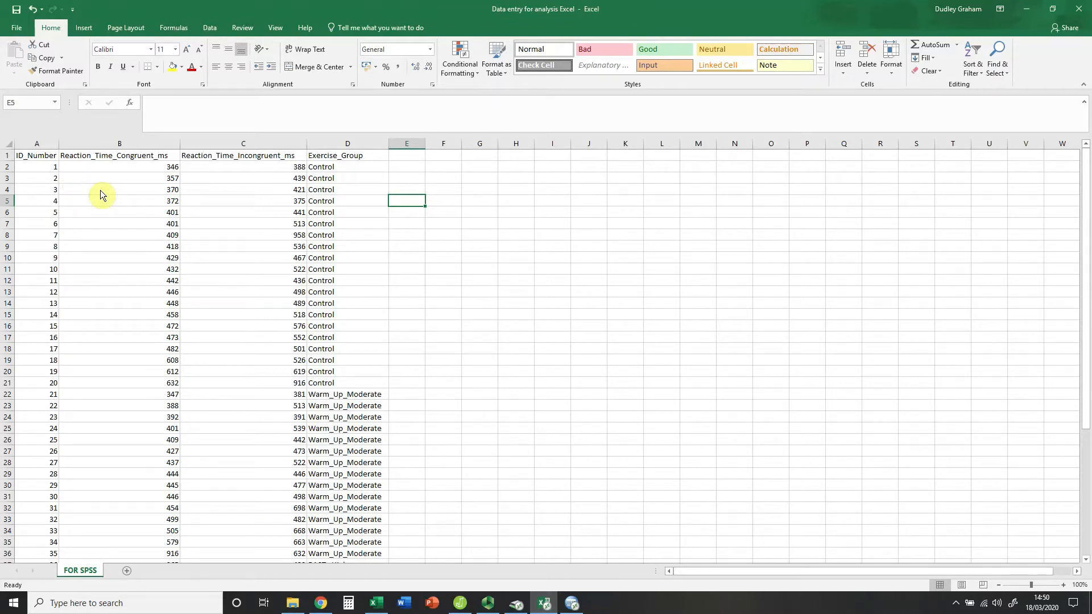
left_click(7, 156)
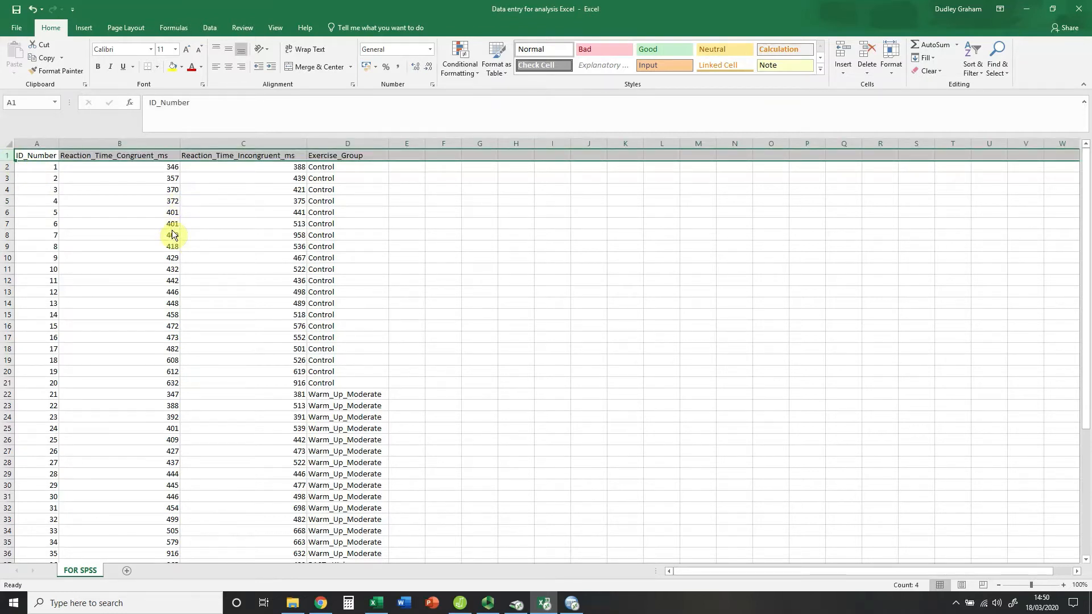
left_click(138, 182)
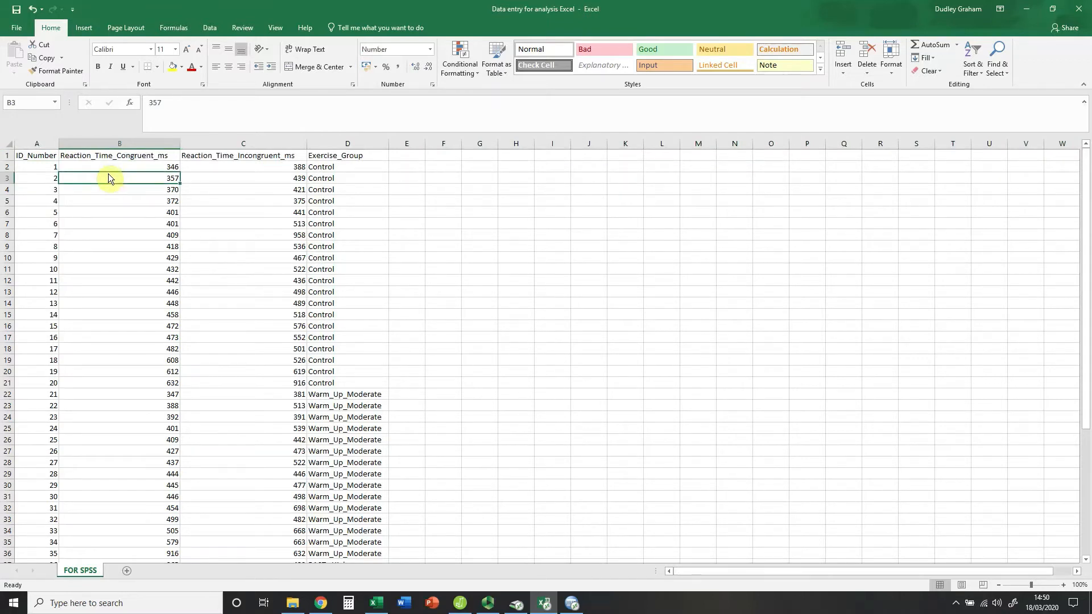
left_click(32, 155)
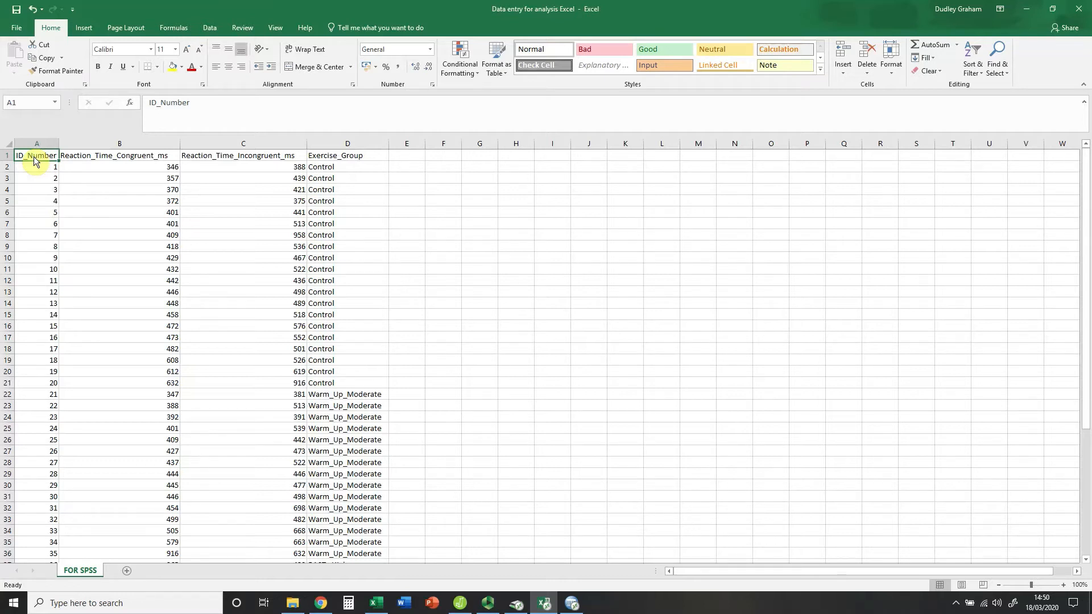
Retype the header in B1 with underscores between the words as Reaction_Time_Congruent_ms and save the workbook
left_click(94, 158)
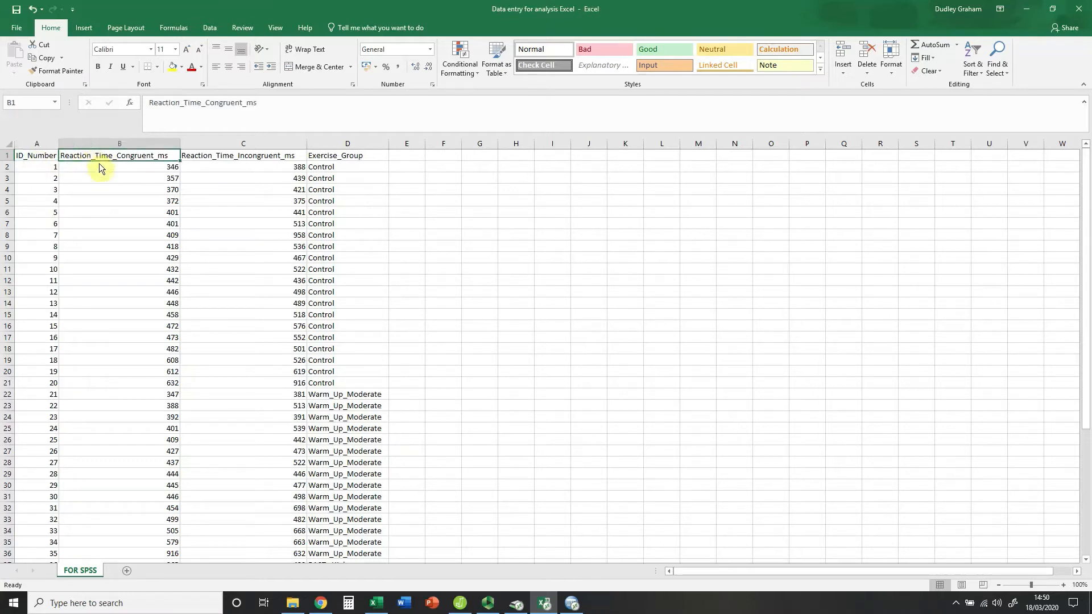
double_click(96, 157)
key("BackSpace")
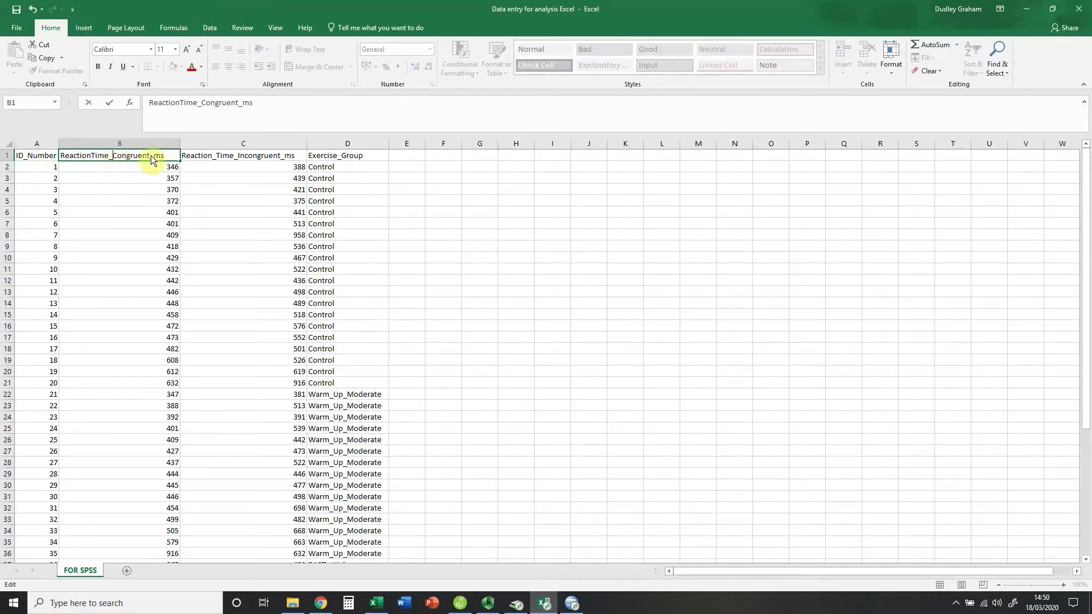
key("BackSpace")
type("_Time_")
left_click(121, 180)
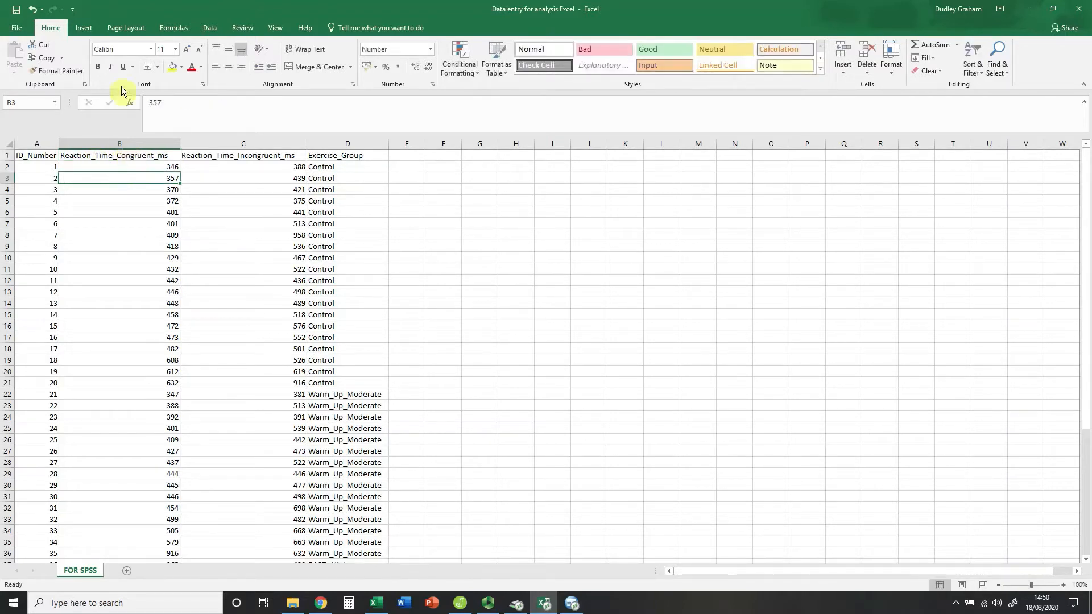
left_click(17, 11)
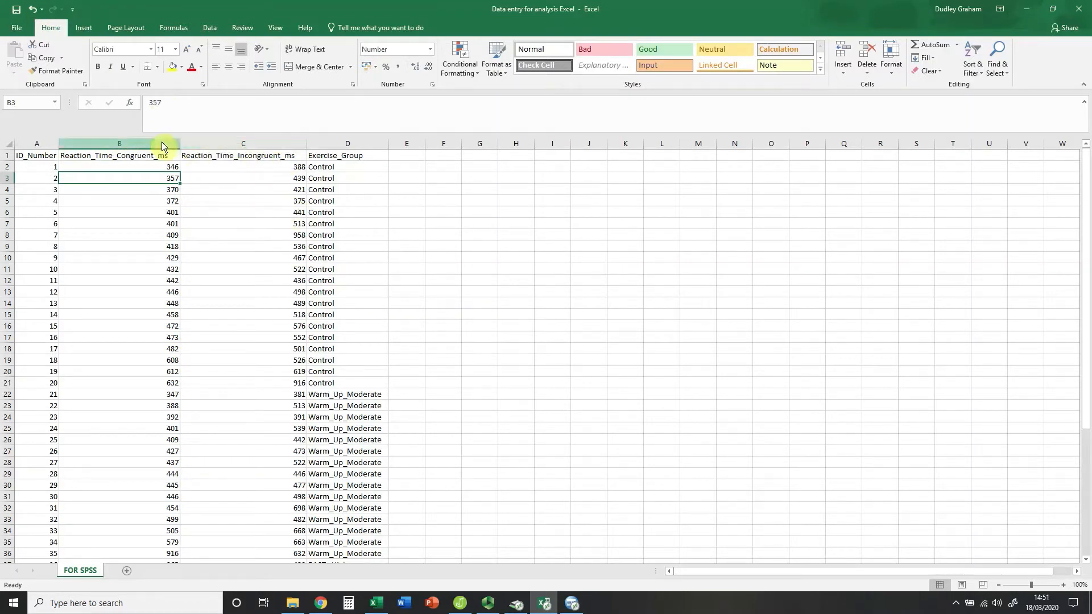
Examine the two reaction time columns and the group labels in the Exercise_Group column down to the last participant
left_click_drag(163, 142, 207, 144)
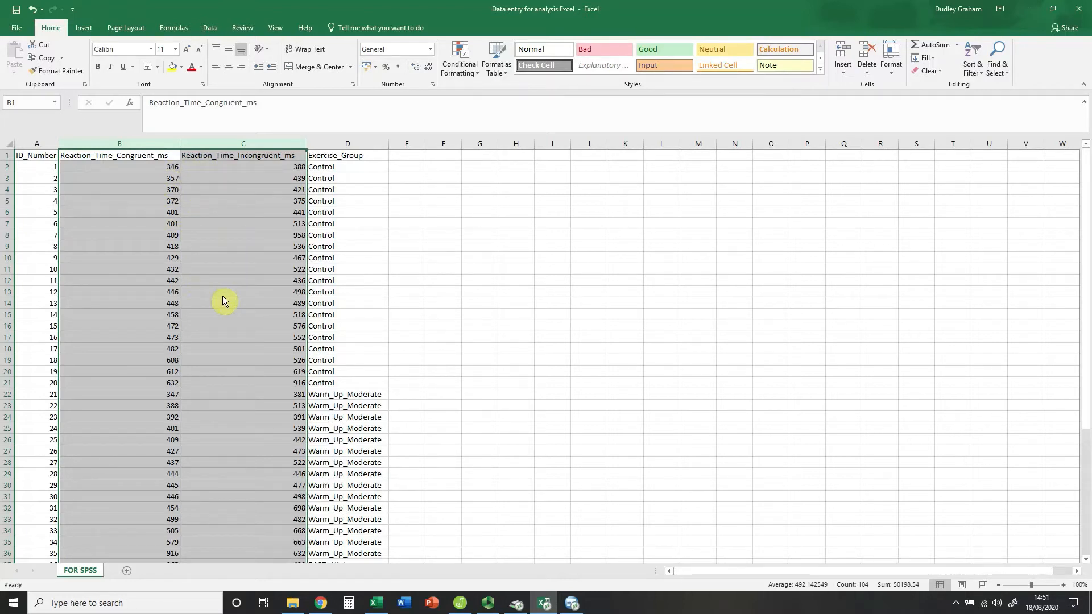
left_click(349, 145)
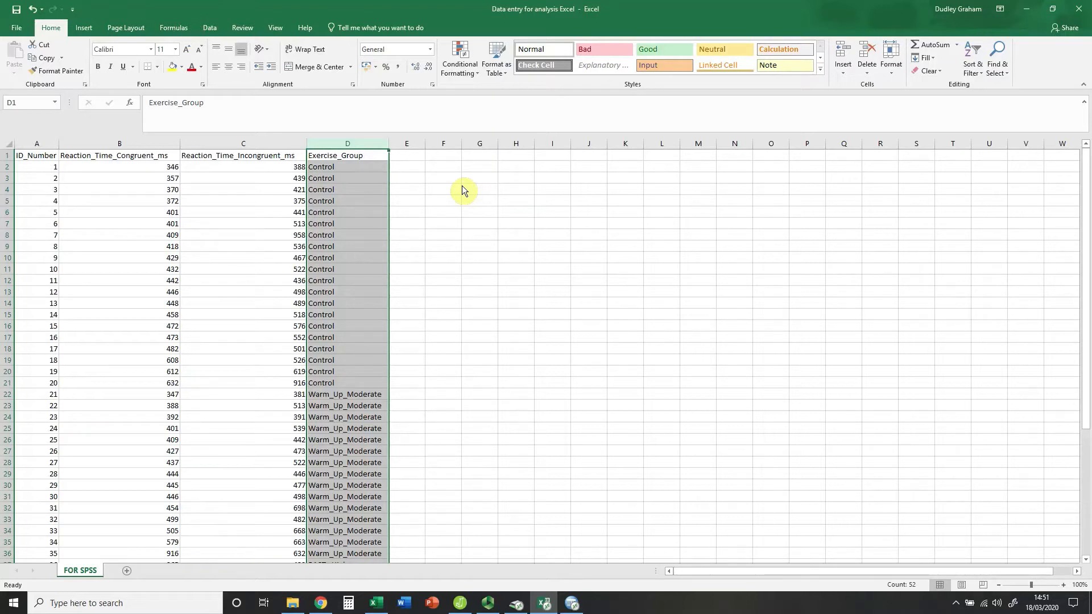
scroll(360, 209, "down", 1)
left_click(361, 212)
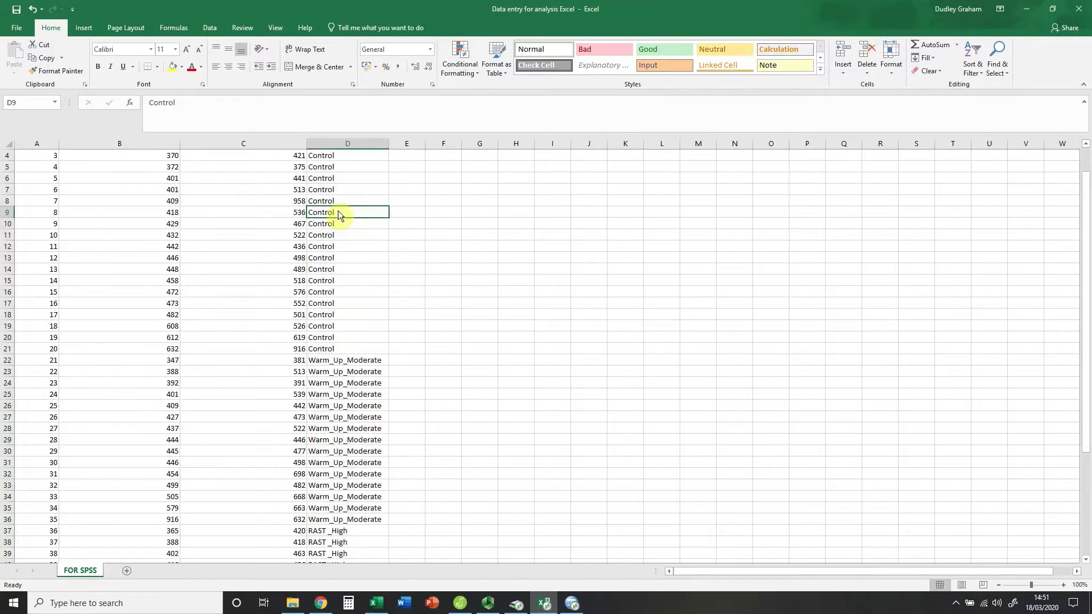
scroll(338, 211, "down", 5)
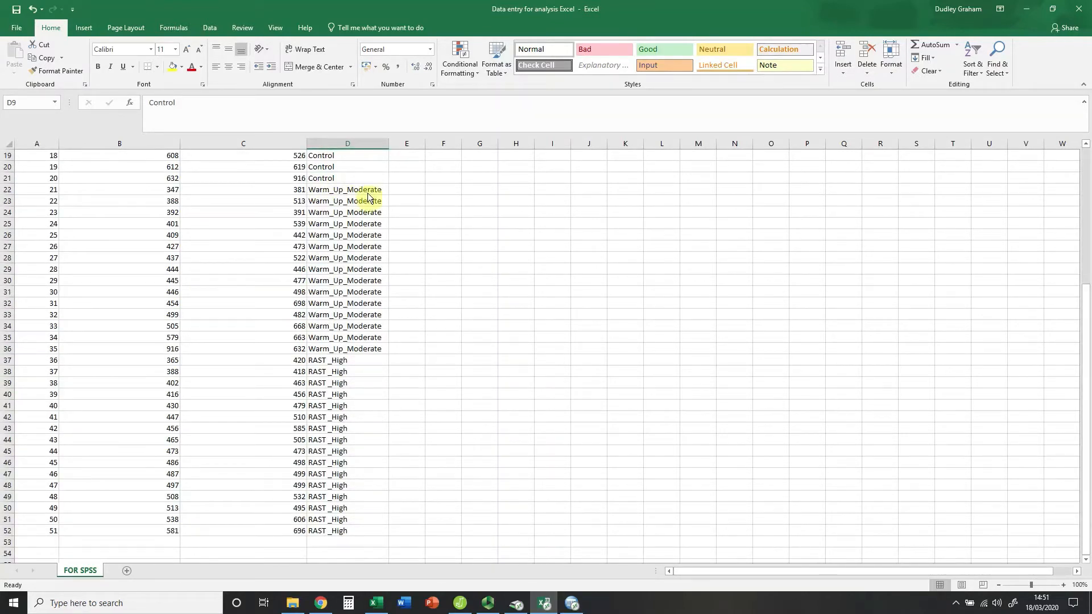
scroll(371, 226, "up", 1)
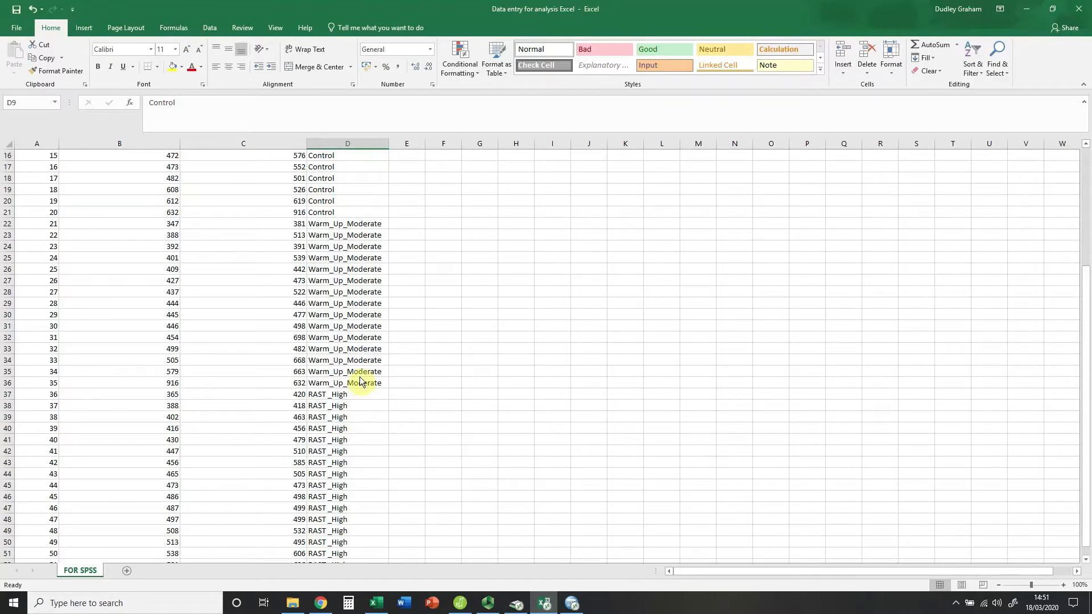
scroll(360, 381, "up", 4)
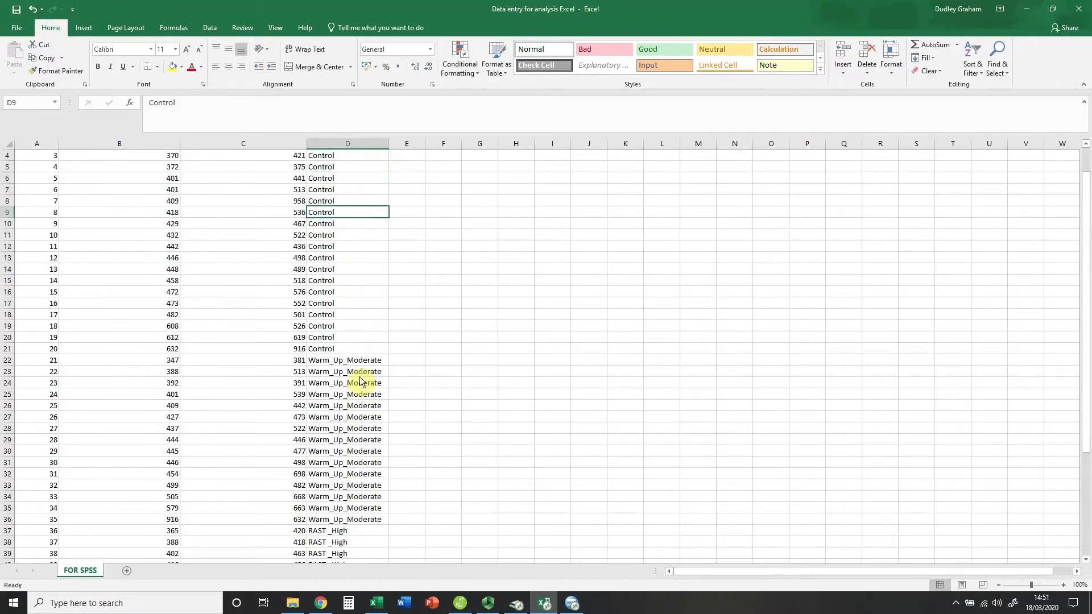
scroll(360, 381, "up", 1)
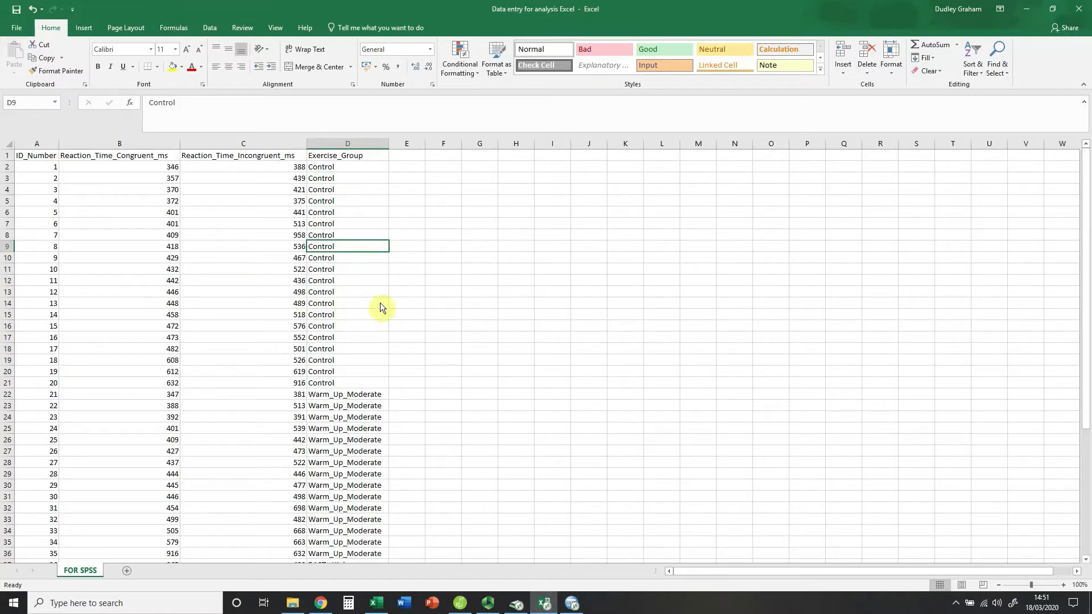
left_click(424, 294)
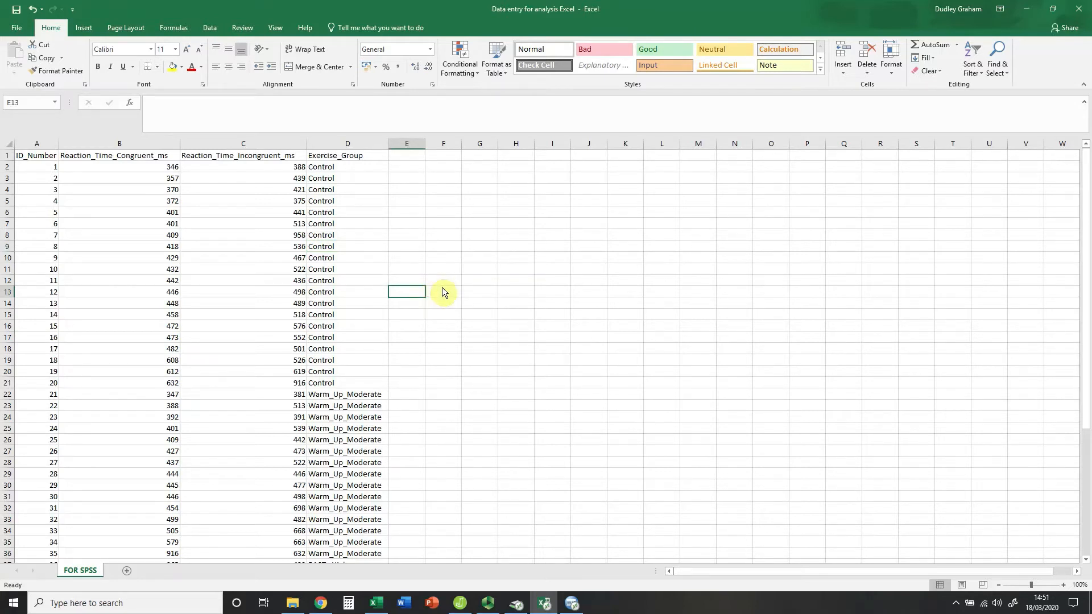
left_click_drag(346, 166, 355, 256)
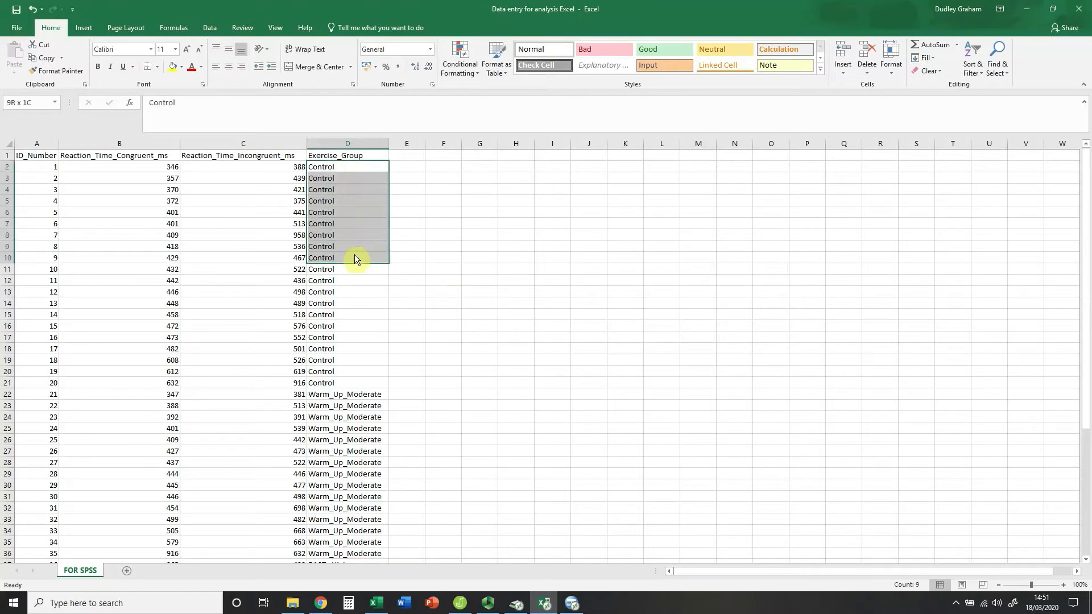
left_click(413, 260)
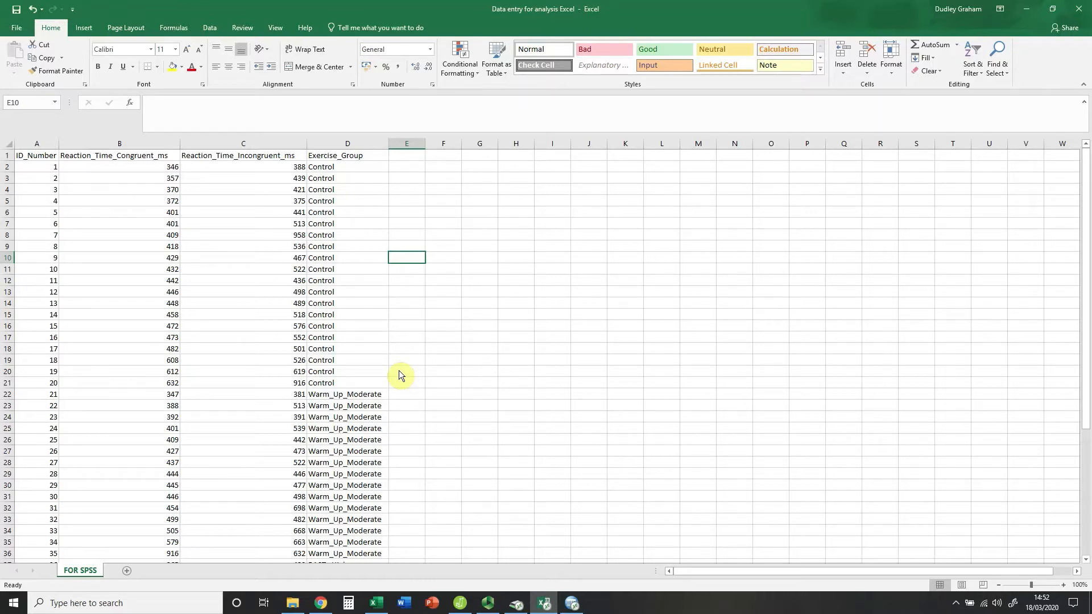
Add an EG header in E1 and fill E2:E21 with the code 0 for the Control rows
left_click(406, 157)
type("EG")
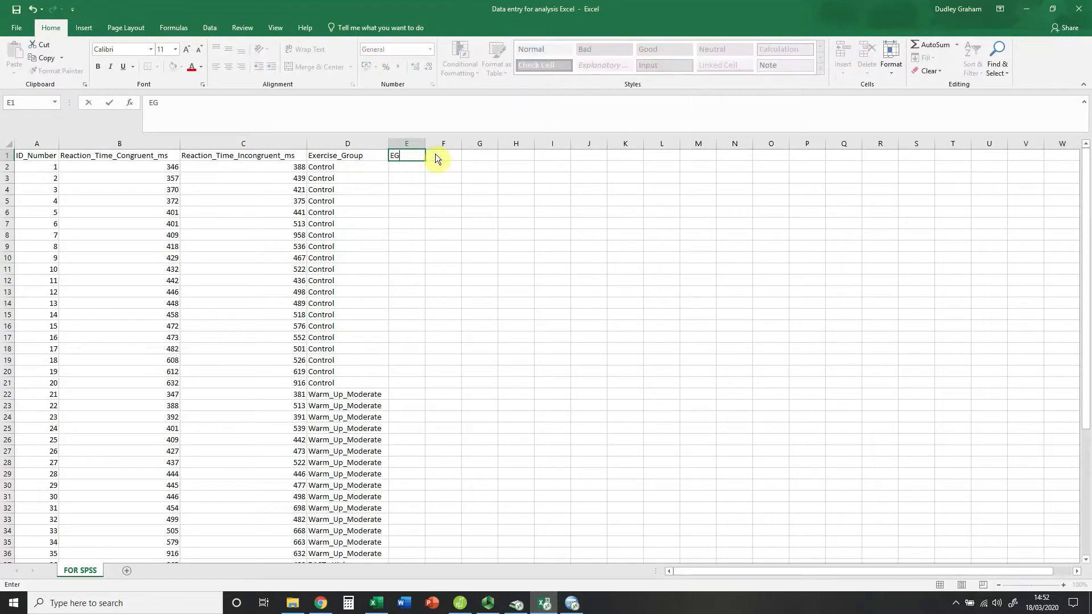
left_click(411, 166)
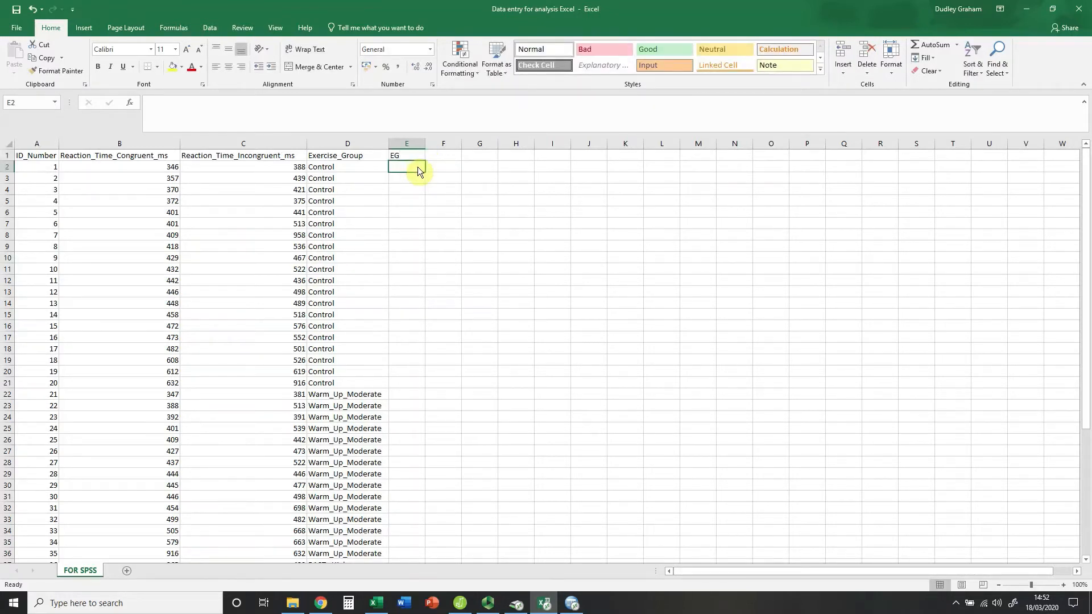
type("0")
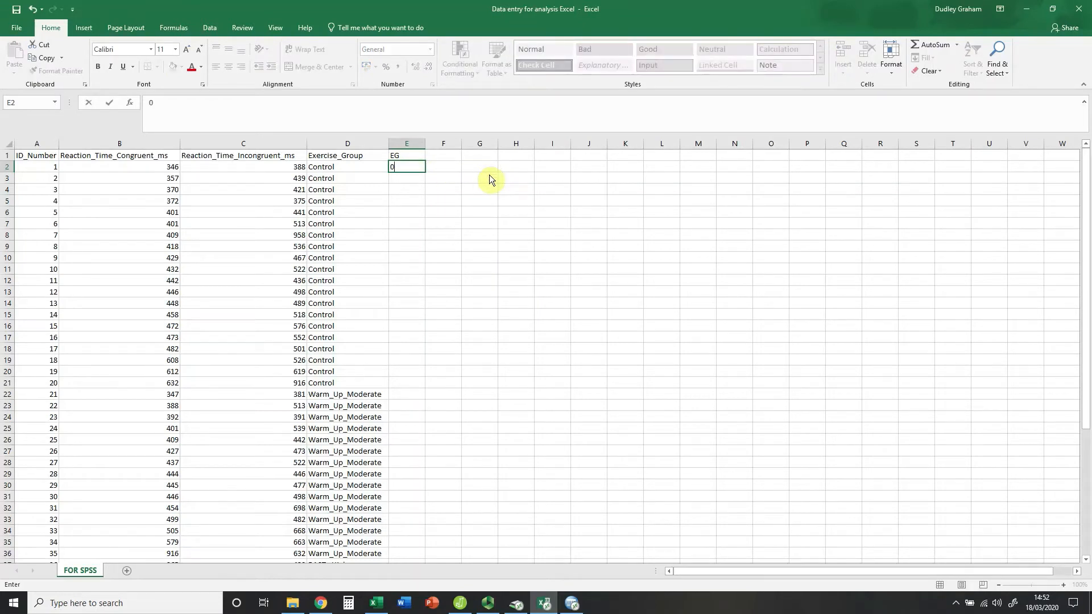
key("Return")
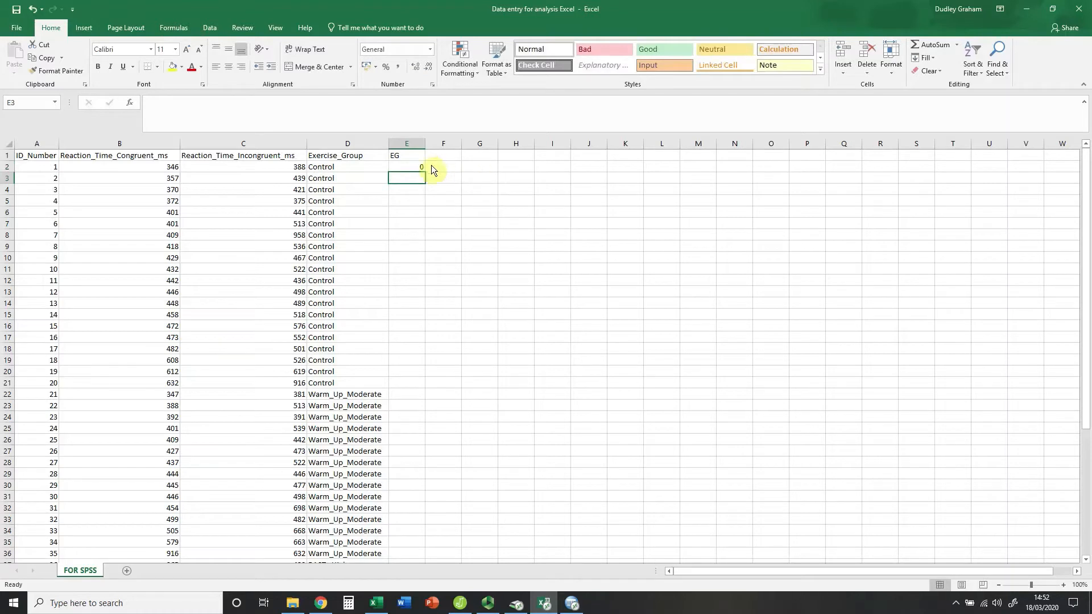
left_click(417, 170)
left_click_drag(425, 172, 420, 387)
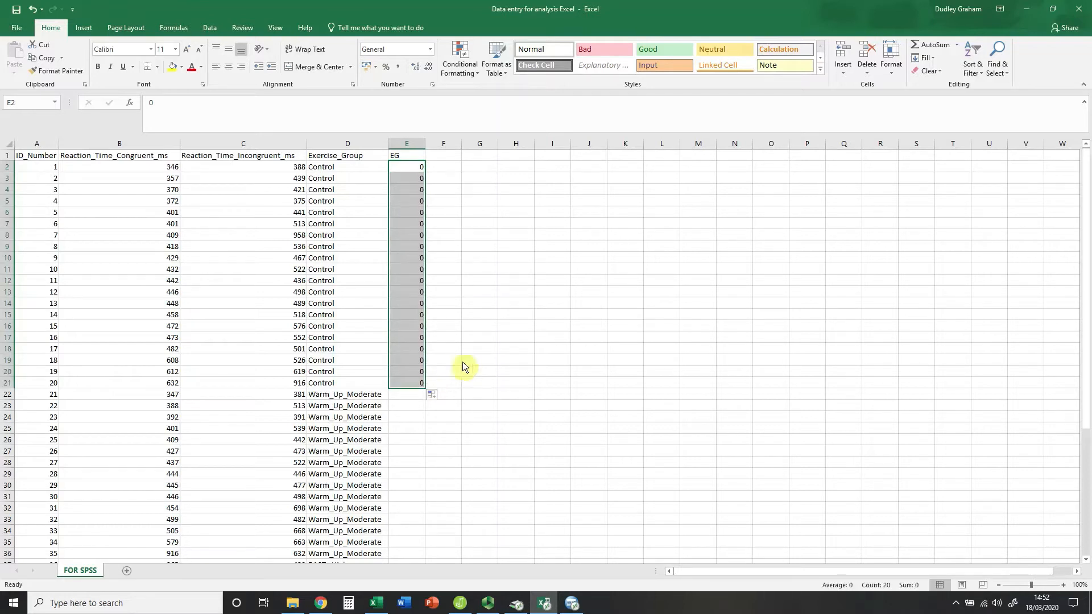
Fill E22:E36 in the EG column with the code 1 for the Warm_Up_Moderate rows
scroll(484, 350, "down", 3)
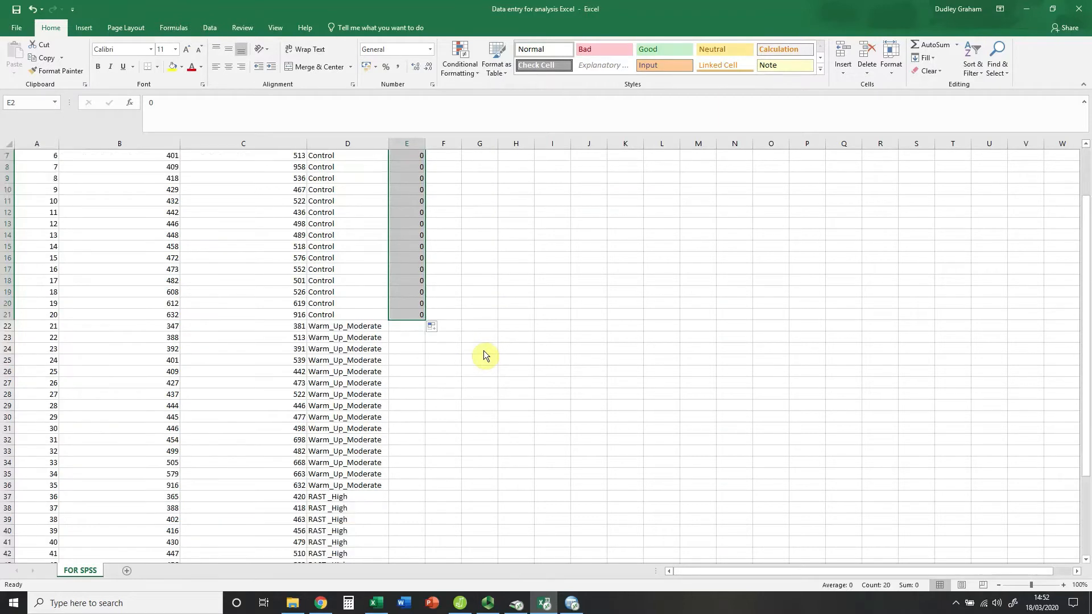
left_click(410, 292)
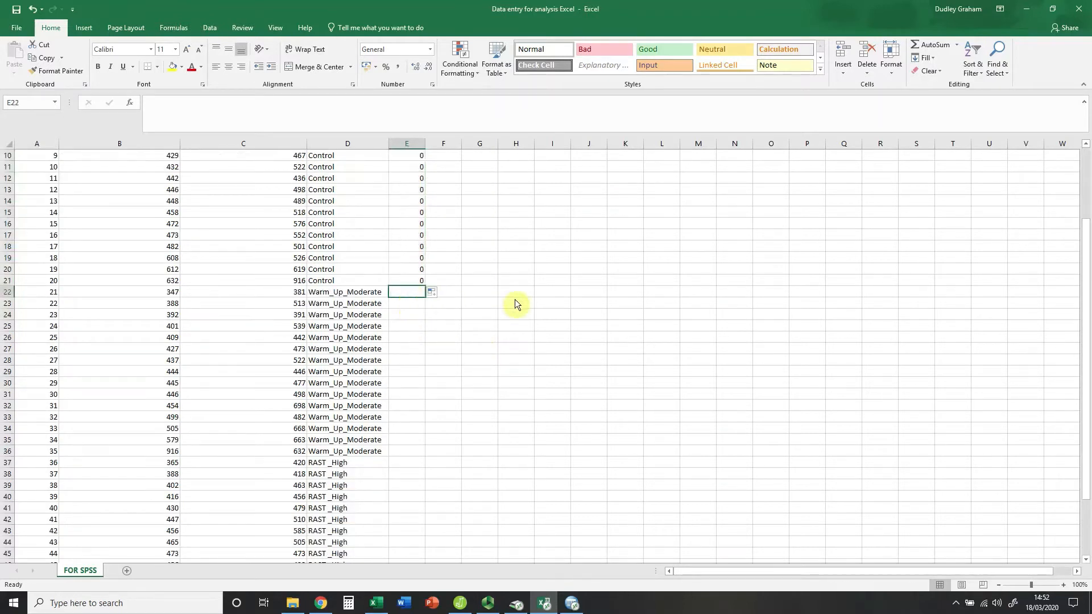
type("1")
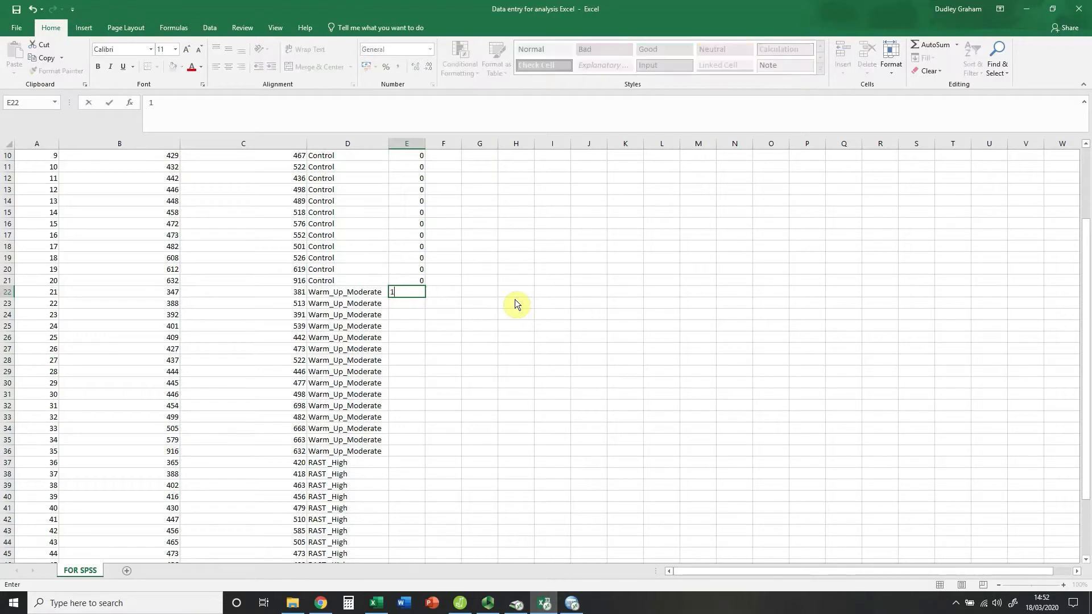
key("Return")
left_click(419, 292)
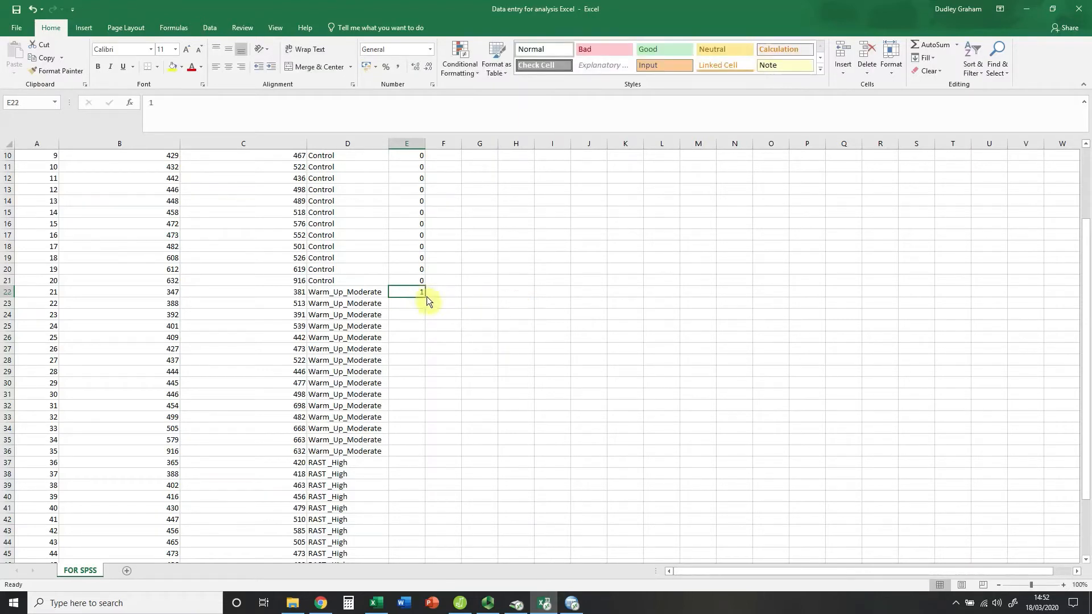
left_click_drag(425, 299, 420, 453)
scroll(421, 426, "down", 4)
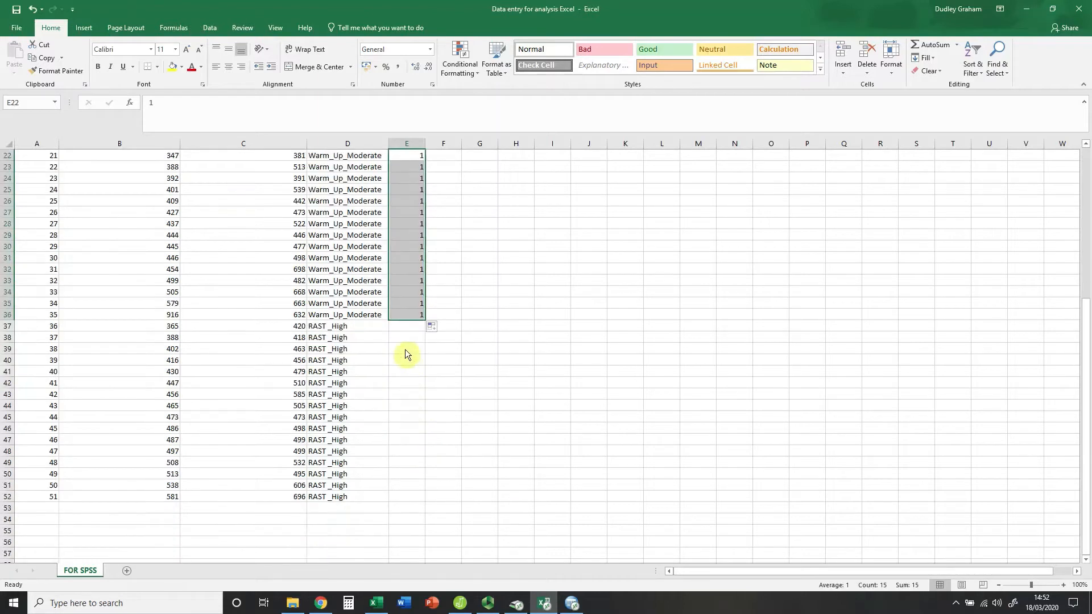
Fill E37:E52 in the EG column with the code 2 for the RAST _High rows and save the workbook
left_click(404, 326)
type("2")
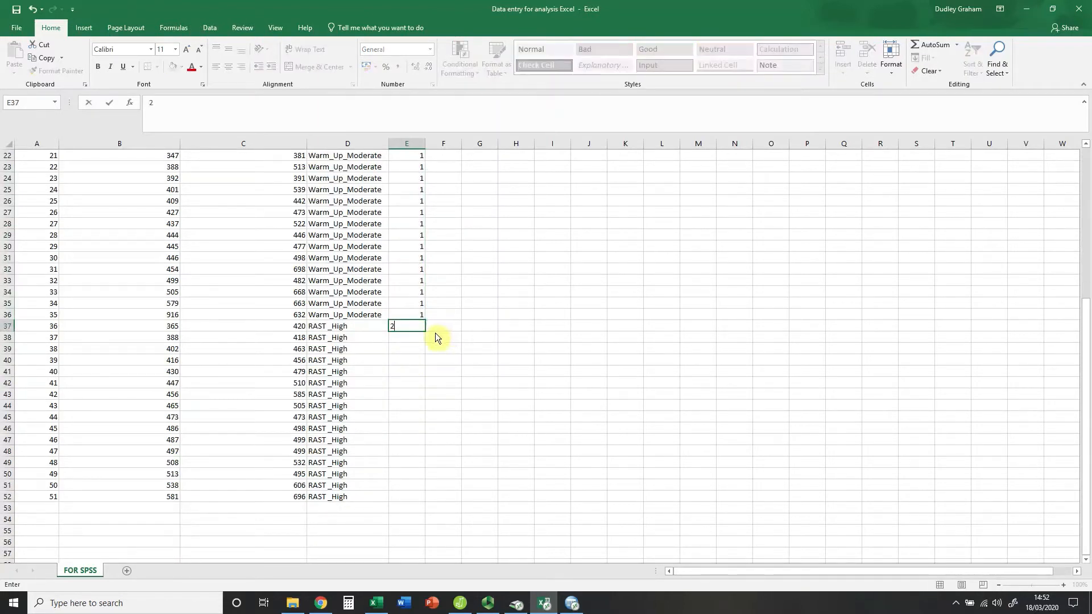
key("Return")
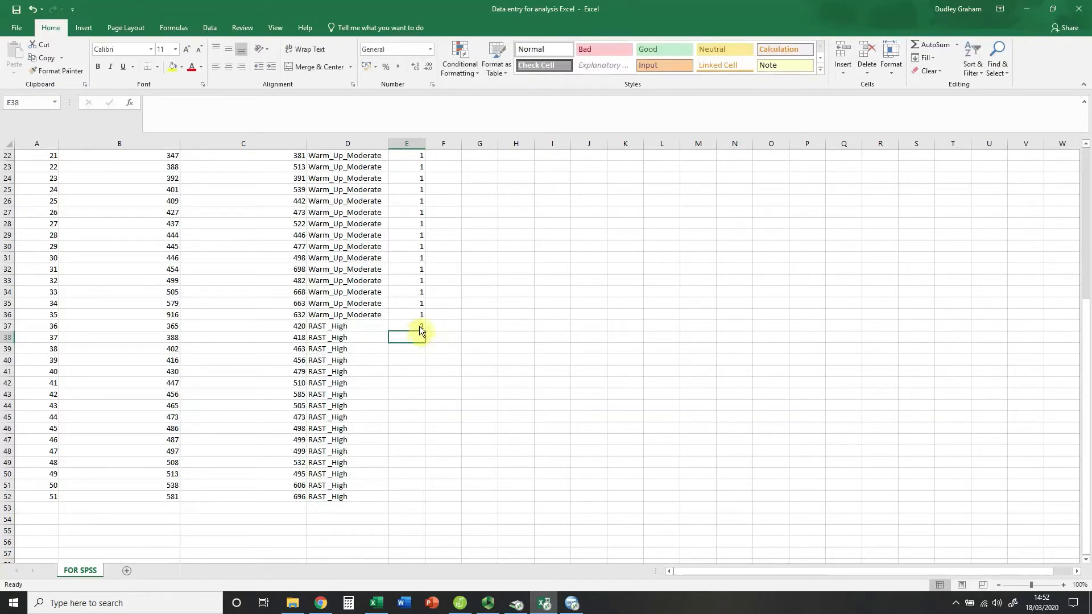
left_click(420, 326)
left_click_drag(423, 331, 403, 500)
left_click(471, 460)
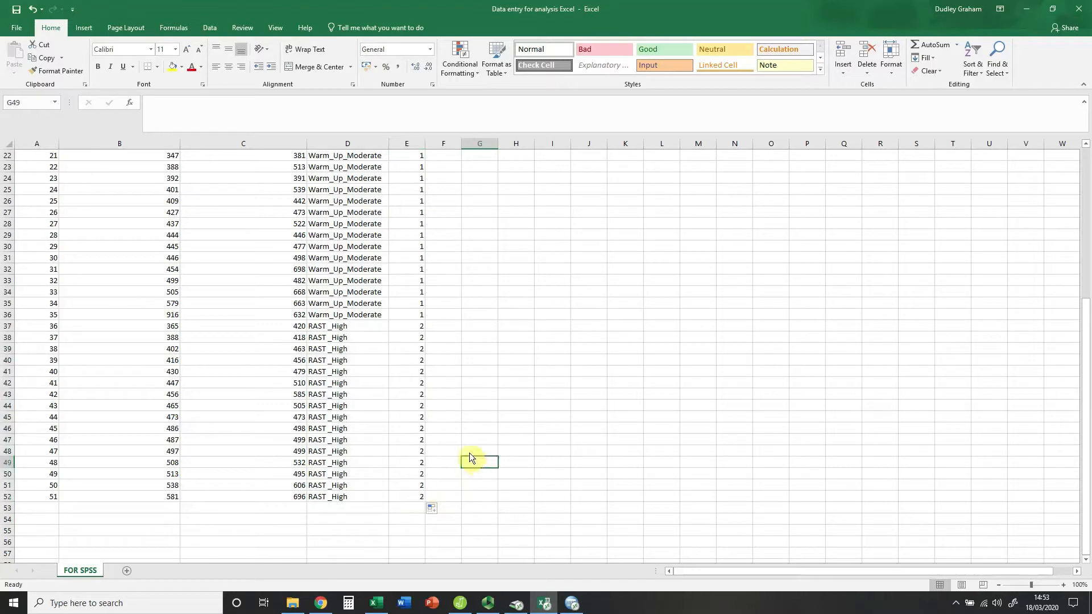
left_click(17, 10)
Switch to IBM SPSS Statistics and choose to open another file from the startup dialog
left_click(571, 605)
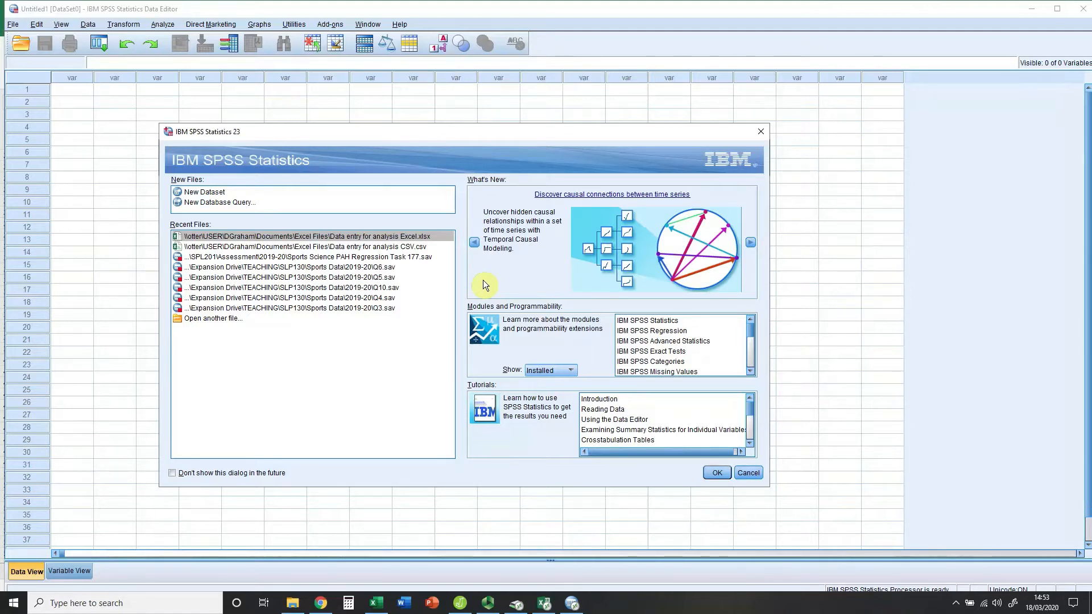
key("Tab")
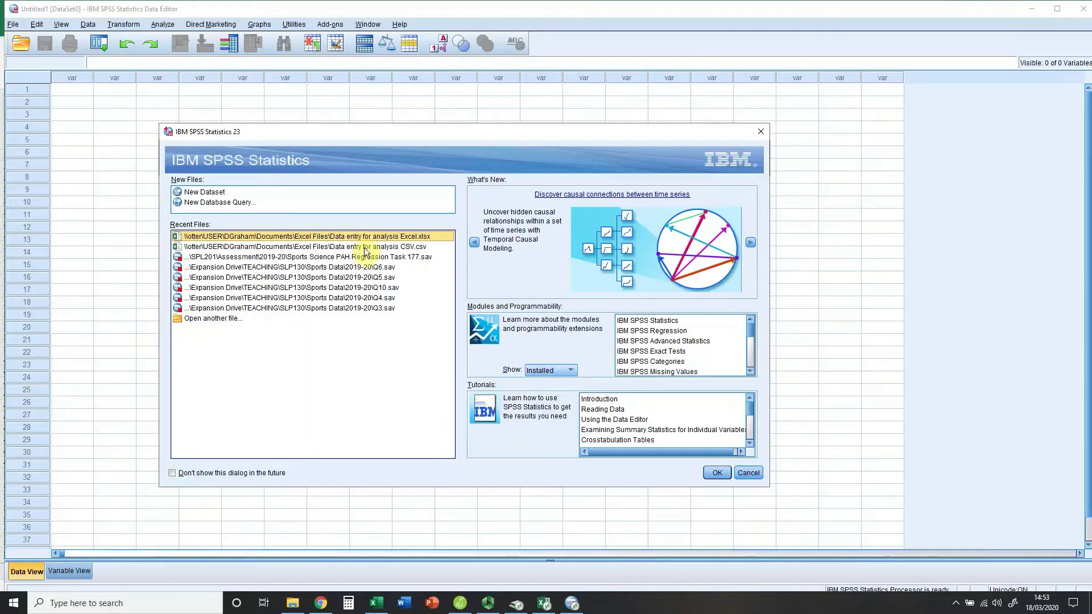
key("shift+Tab")
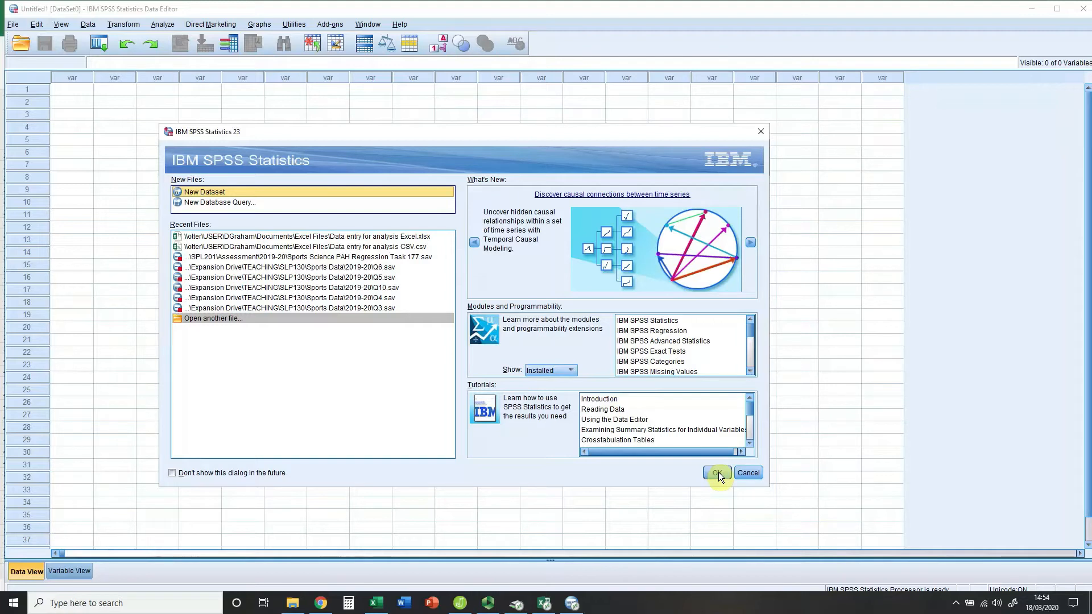
key("Tab")
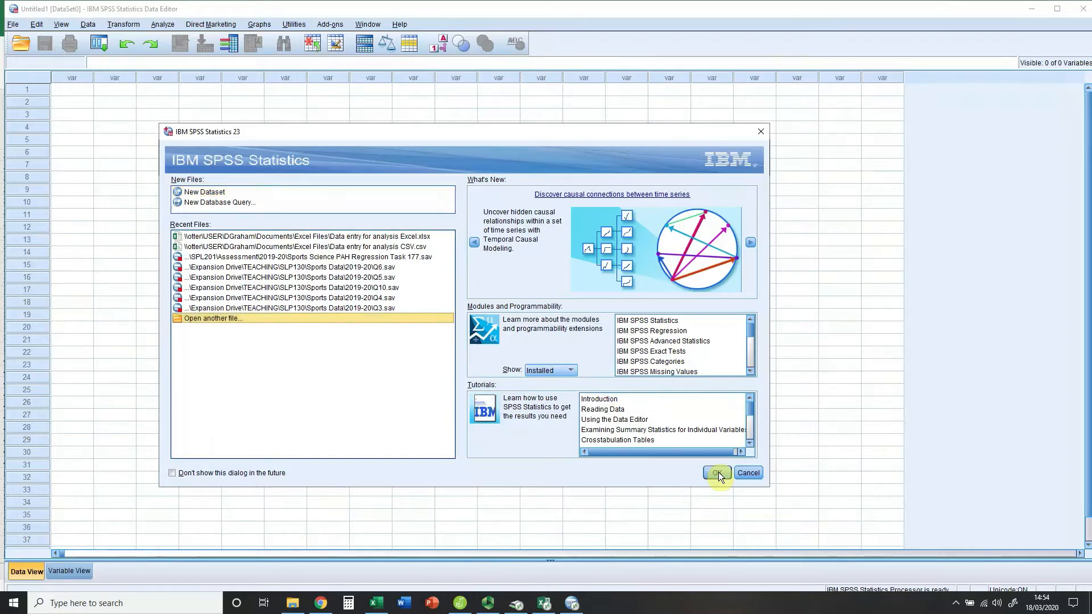
left_click(717, 474)
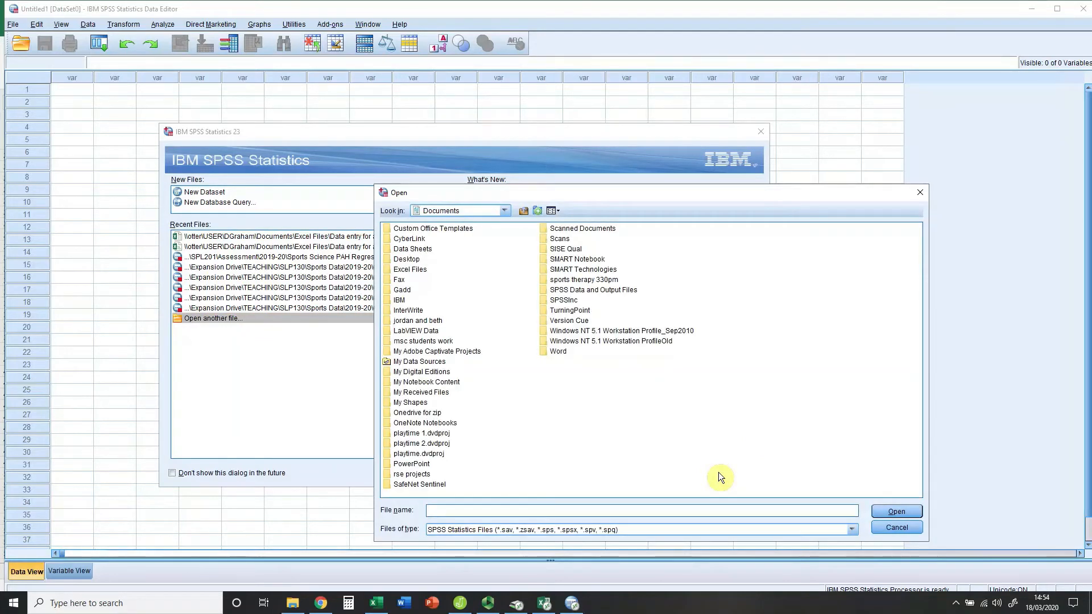
Open Data entry for analysis Excel.xlsx from the Excel Files folder, with the file type set to Excel Data
double_click(414, 270)
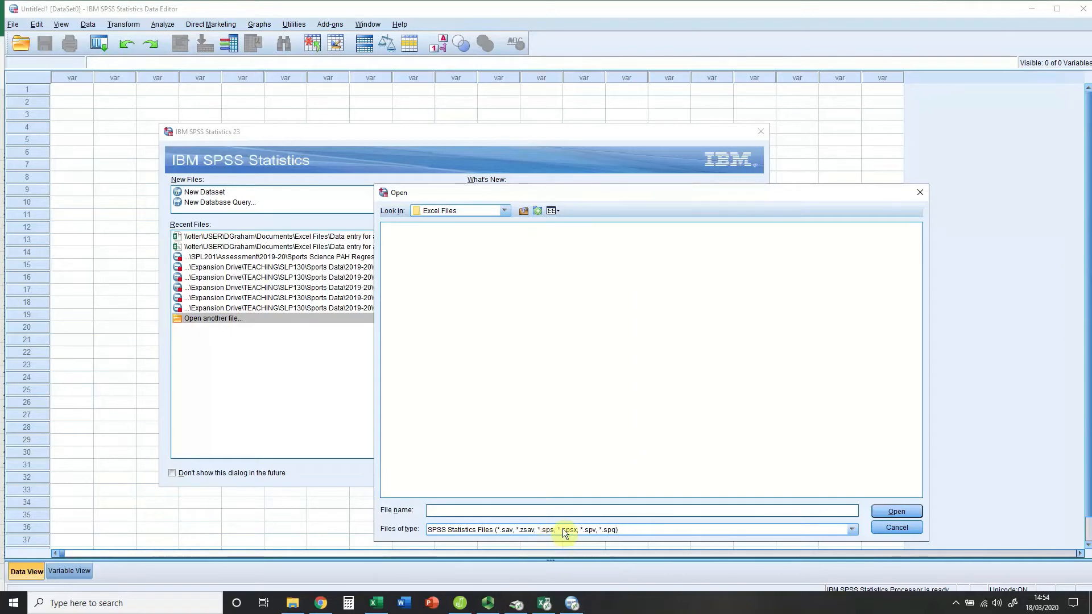
left_click(683, 531)
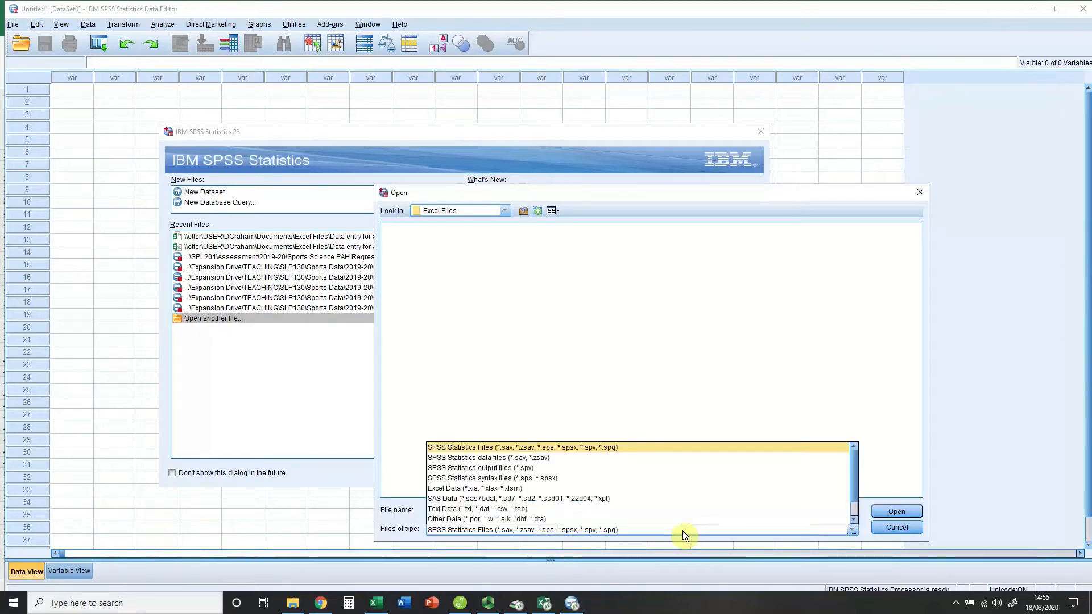
left_click(511, 489)
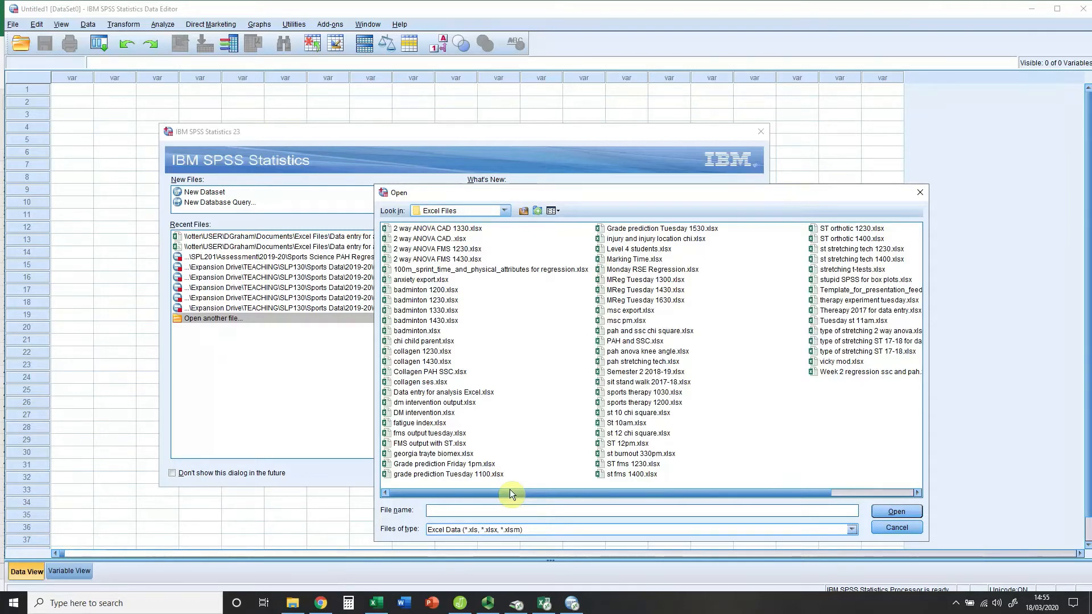
left_click(444, 393)
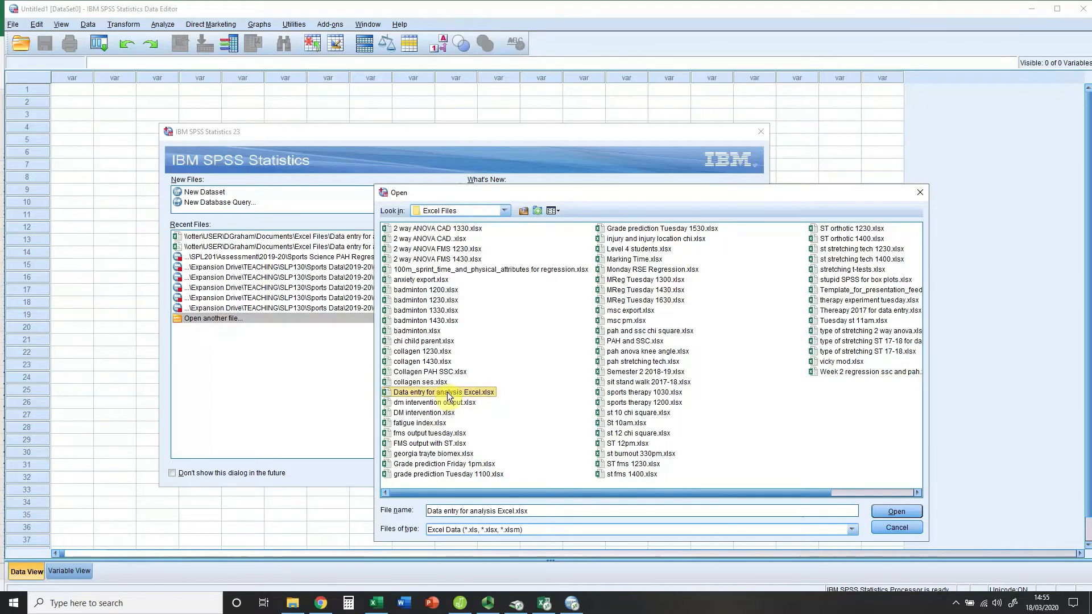
left_click(896, 511)
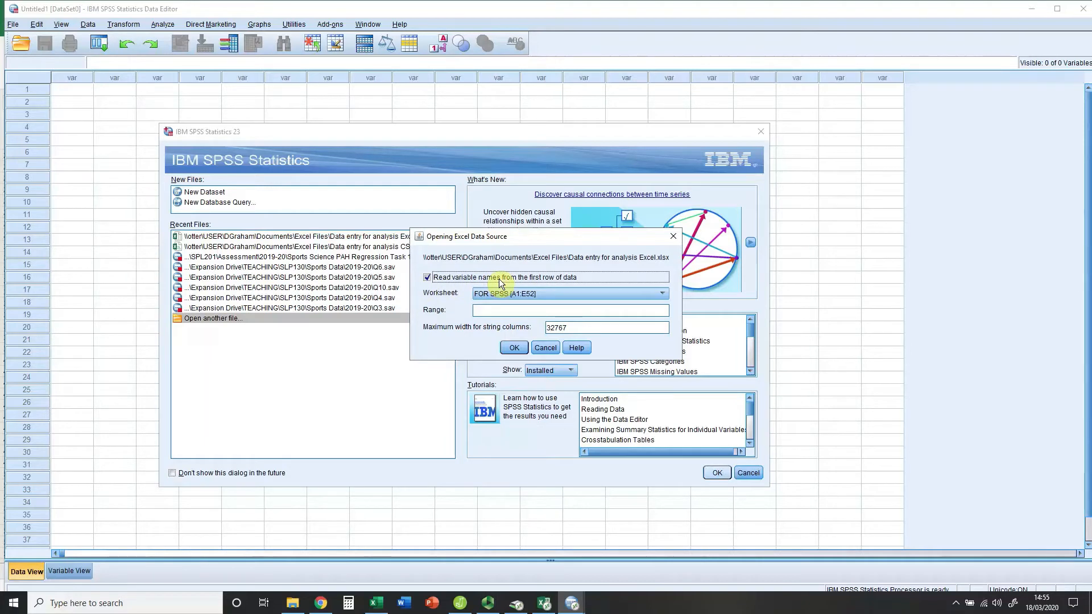
Import the FOR SPSS [A1:E52] worksheet, reading variable names from the first row of data
left_click(537, 295)
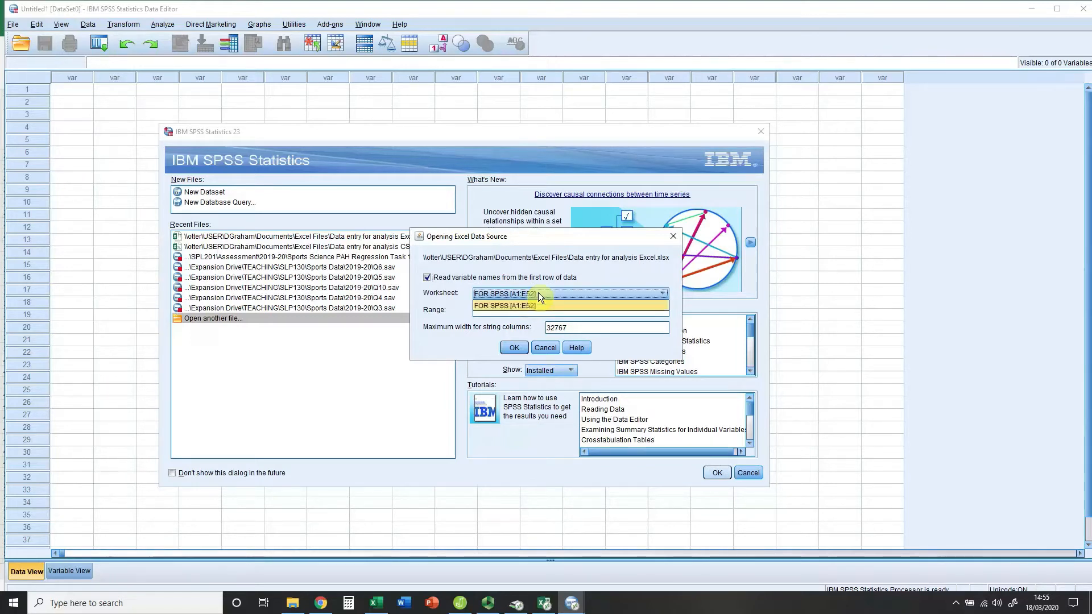
left_click(538, 294)
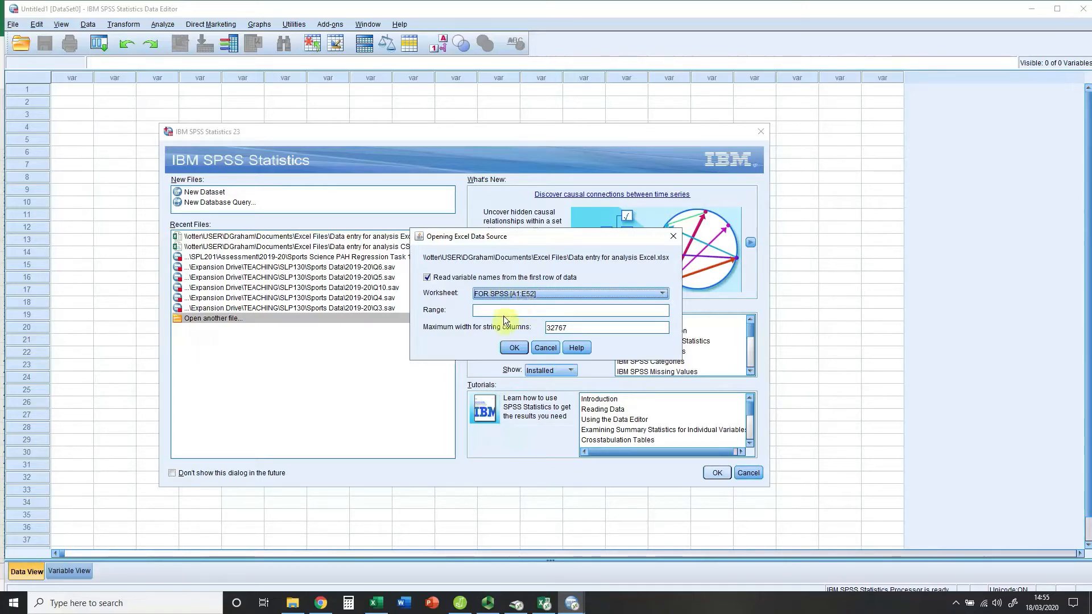
left_click(514, 347)
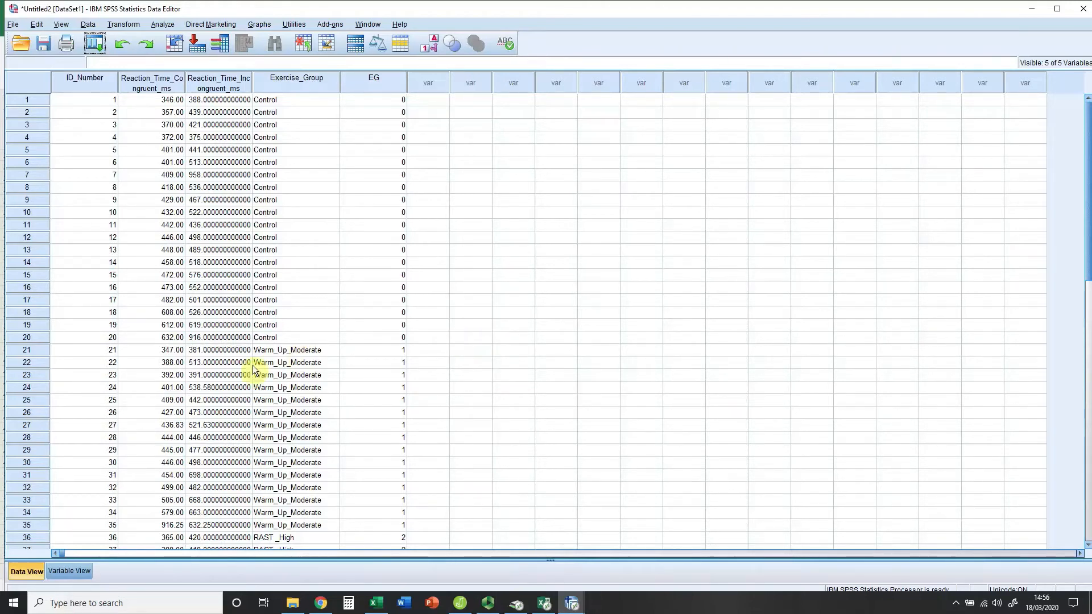
Set the decimals to 0 for both reaction time variables in the variable definitions
left_click(74, 571)
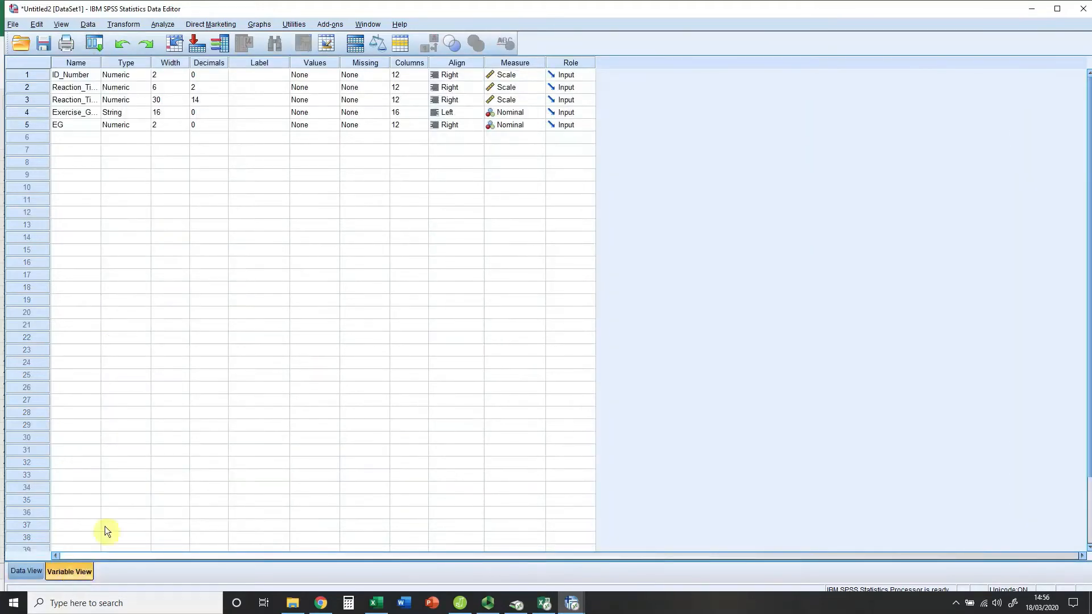
left_click(202, 102)
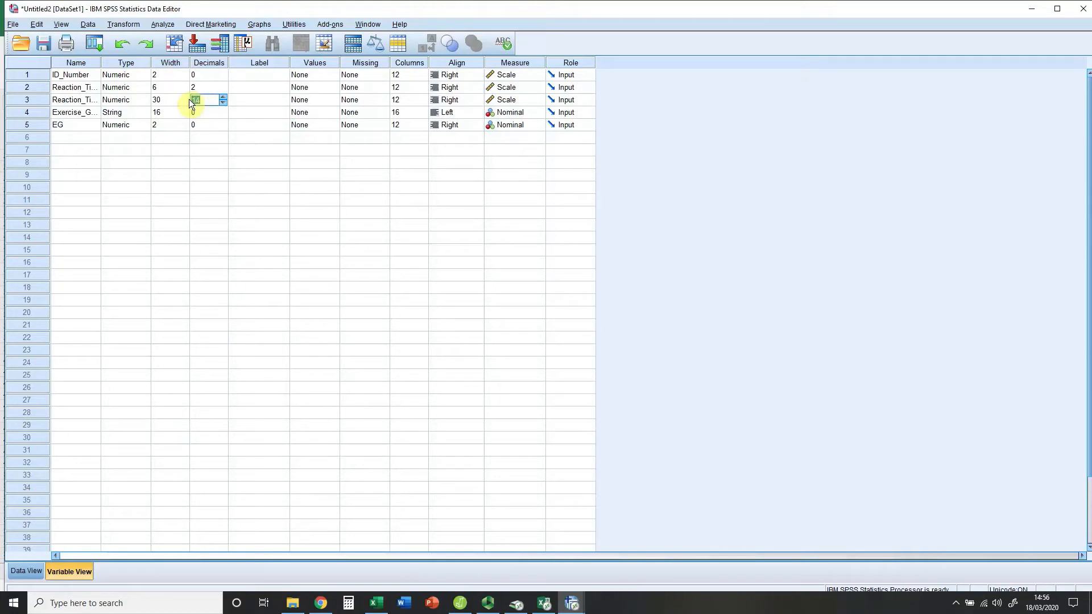
type("0")
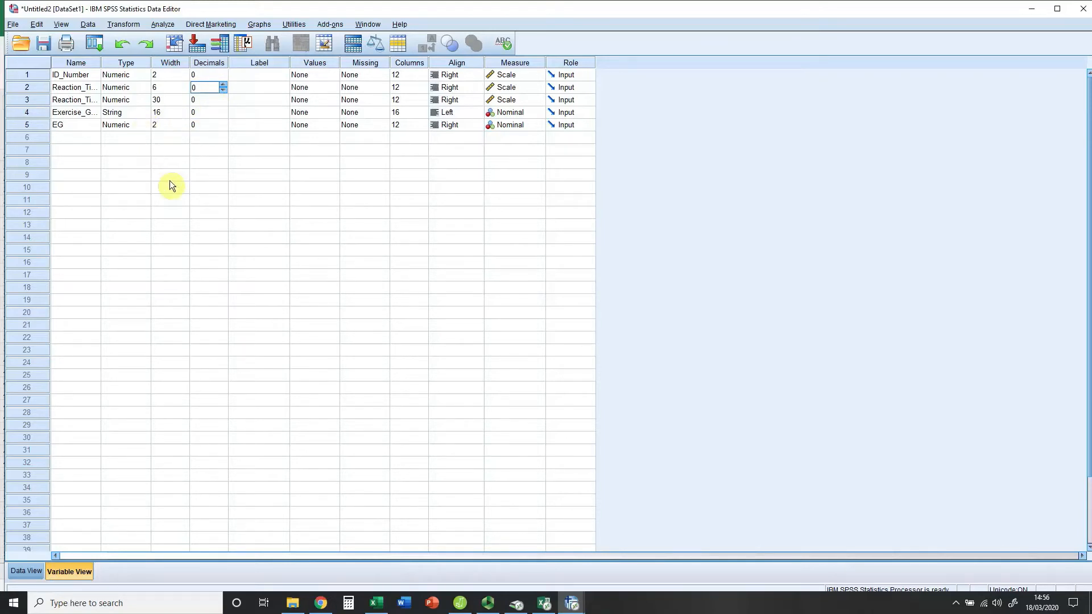
left_click(194, 142)
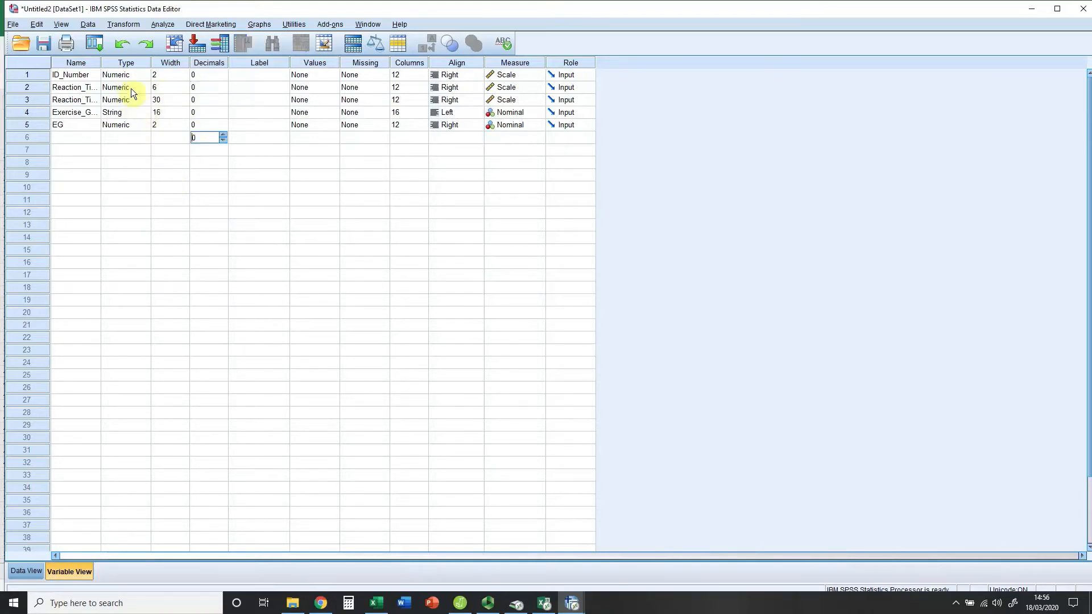
Check the variable types, especially that of Exercise_Group, and compare the Exercise_Group and EG columns in the data
left_click(125, 65)
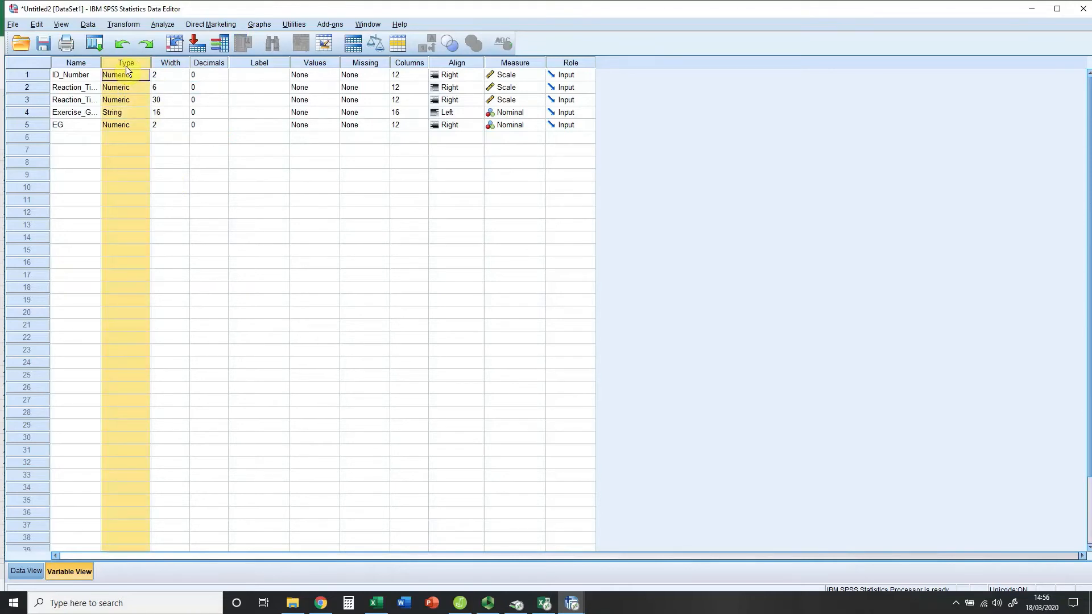
left_click(118, 114)
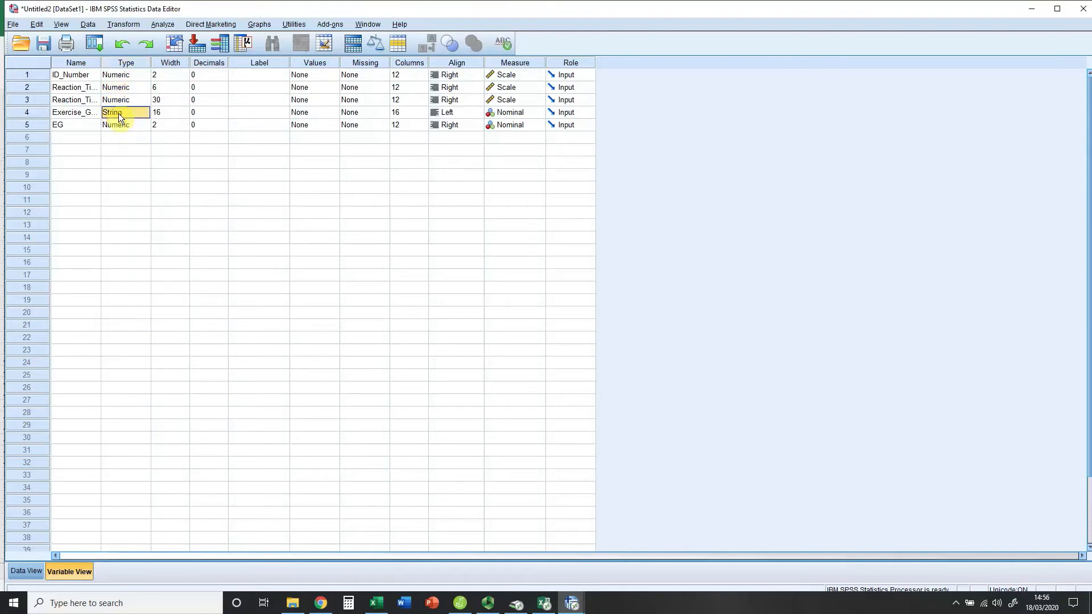
left_click(26, 571)
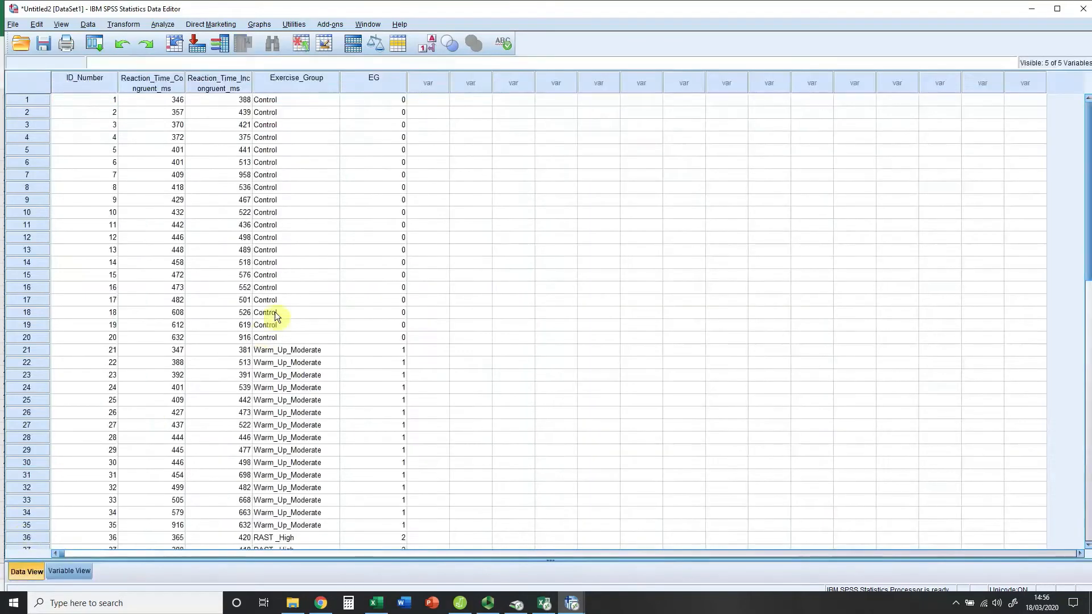
left_click(301, 91)
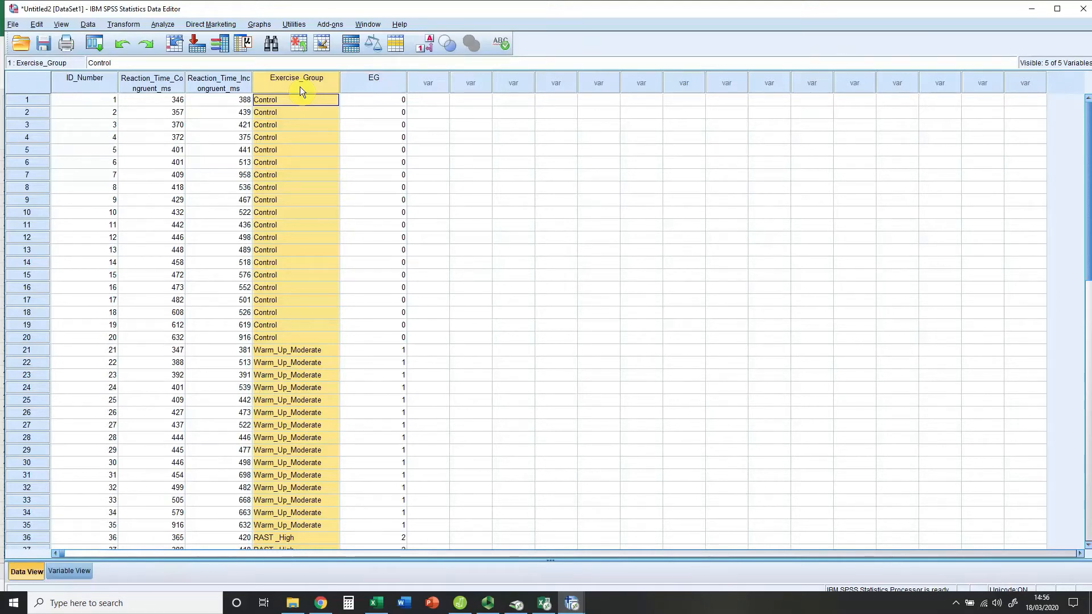
left_click(371, 84)
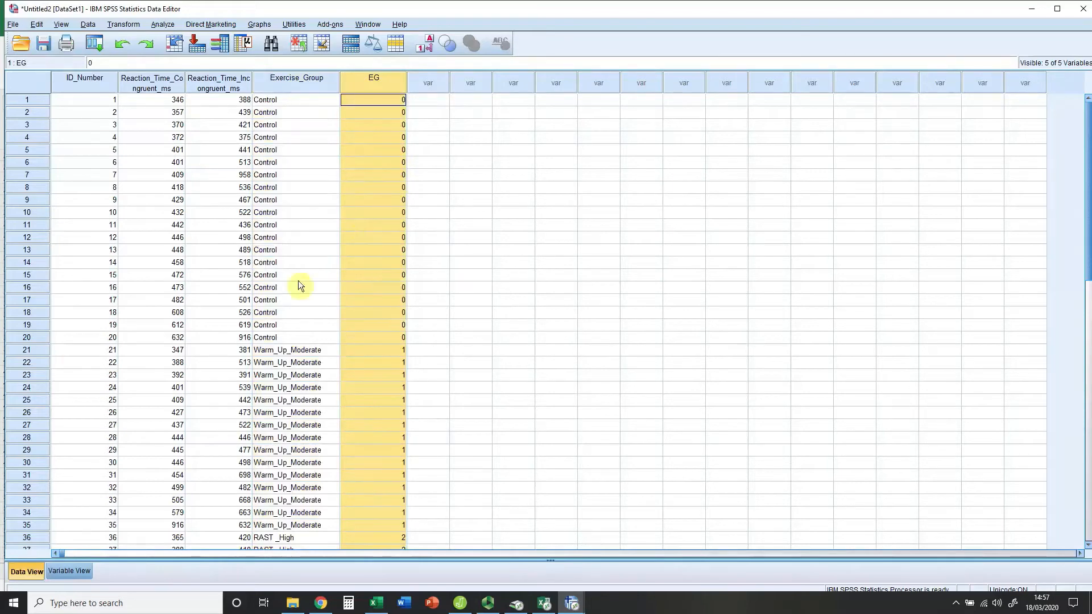
Open the value labels of the EG variable and add the label Control for value 0
left_click(77, 570)
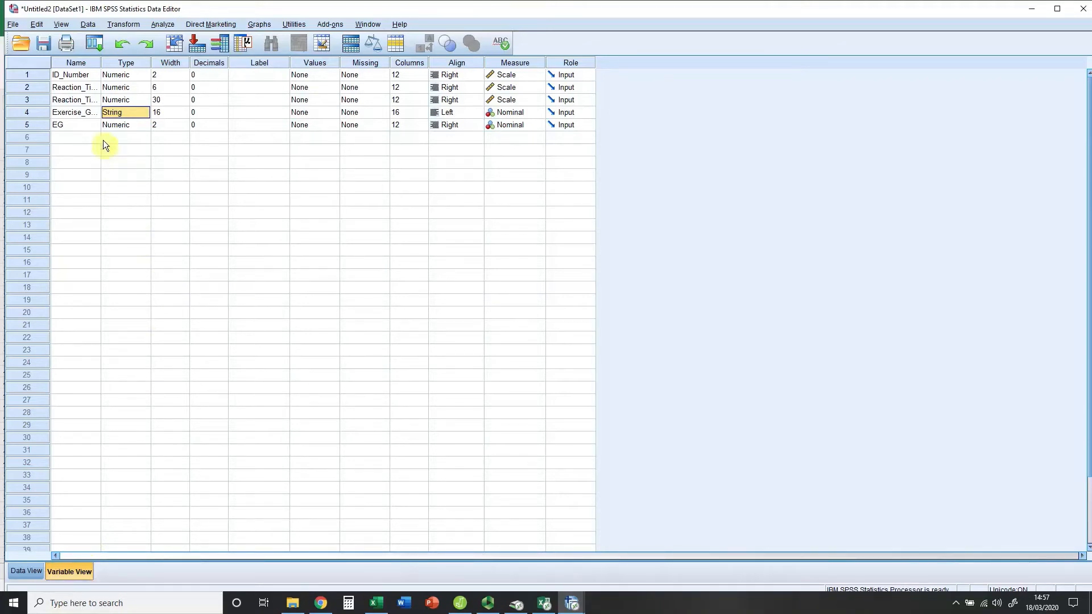
left_click(44, 125)
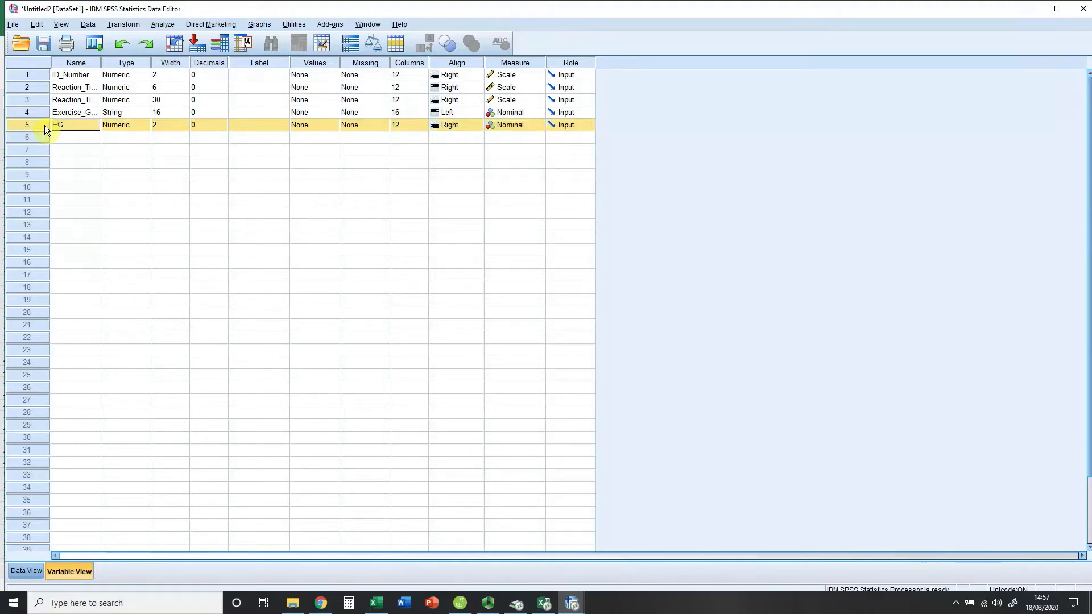
left_click(324, 125)
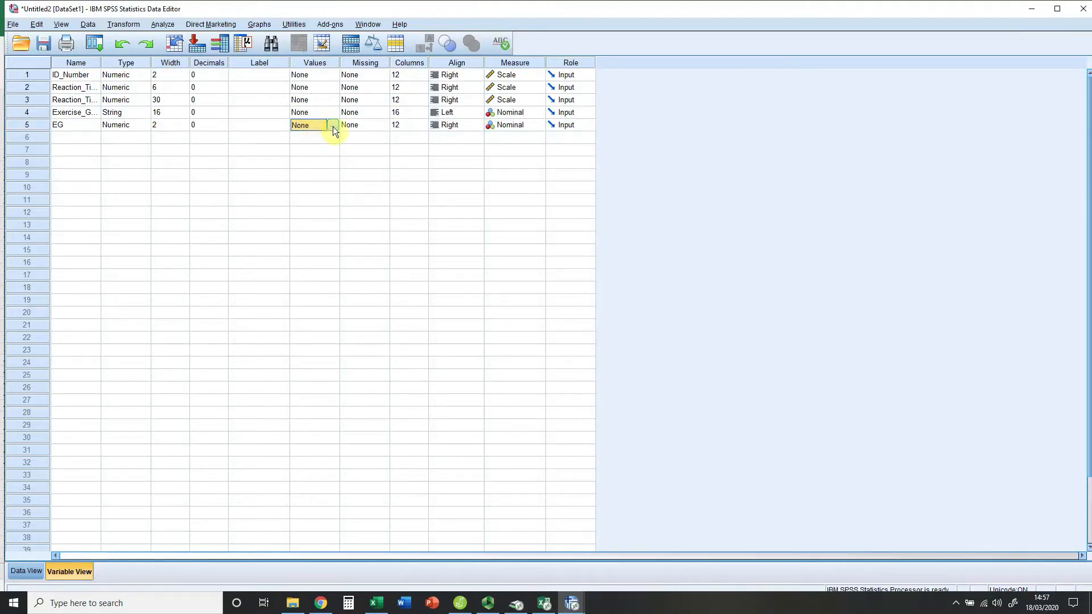
left_click(333, 125)
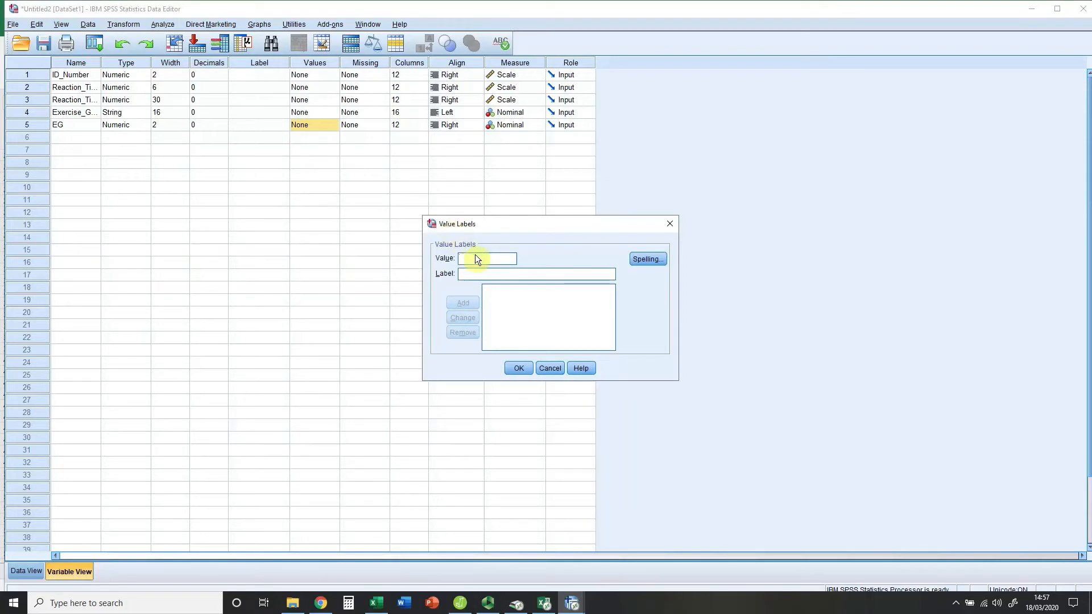
type("0")
left_click(477, 273)
type("Control")
left_click(474, 302)
Add the EG value labels 1 = Warm Up and 2 = High RAST, and apply them
type("1")
type("Warm Up")
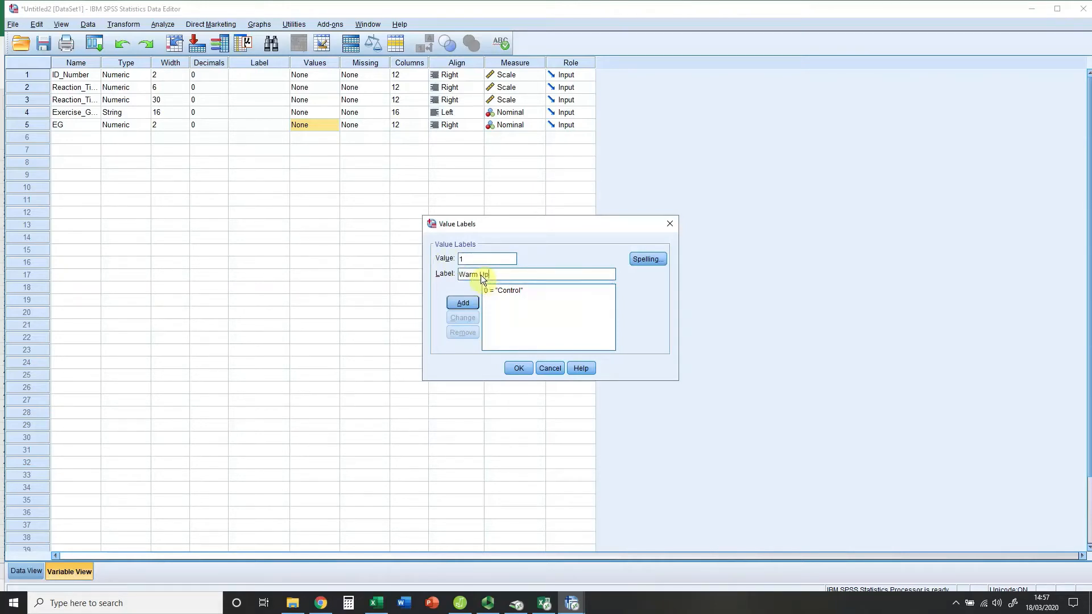
left_click(469, 304)
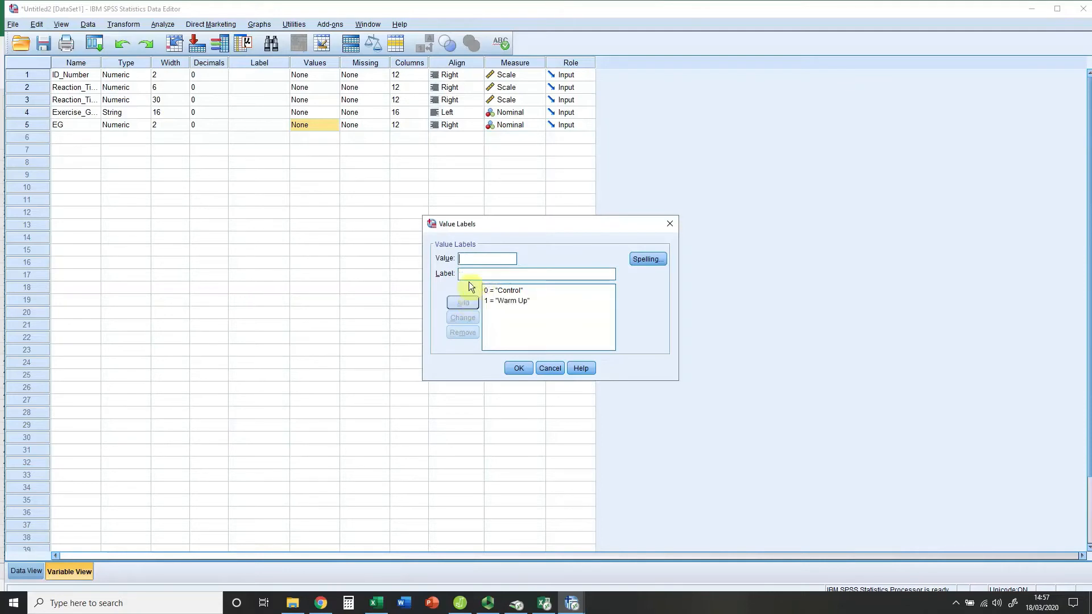
type("2")
type("High RAST")
left_click(474, 301)
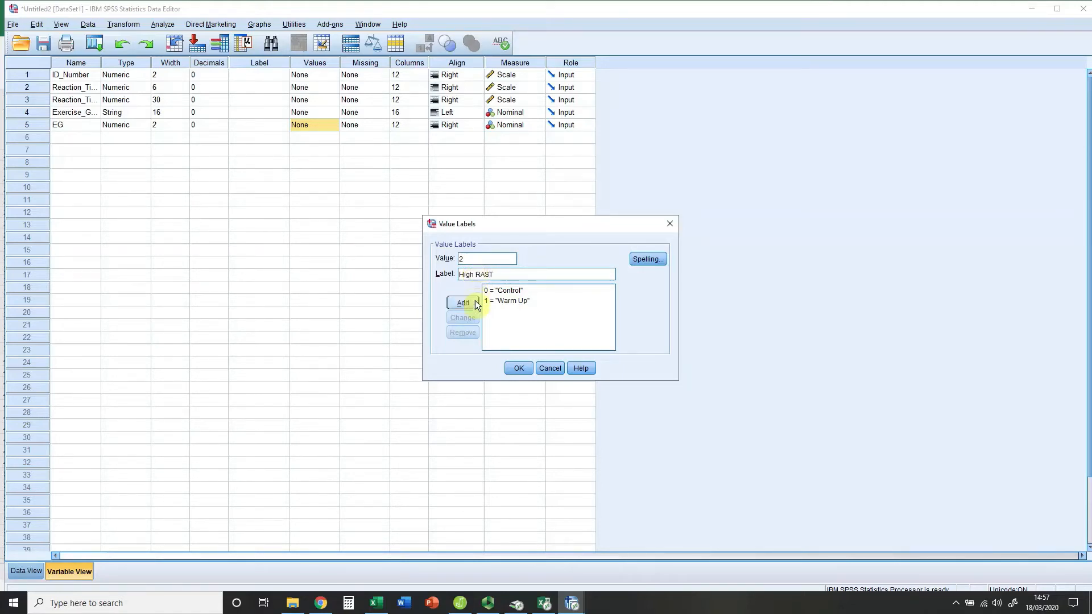
left_click(520, 368)
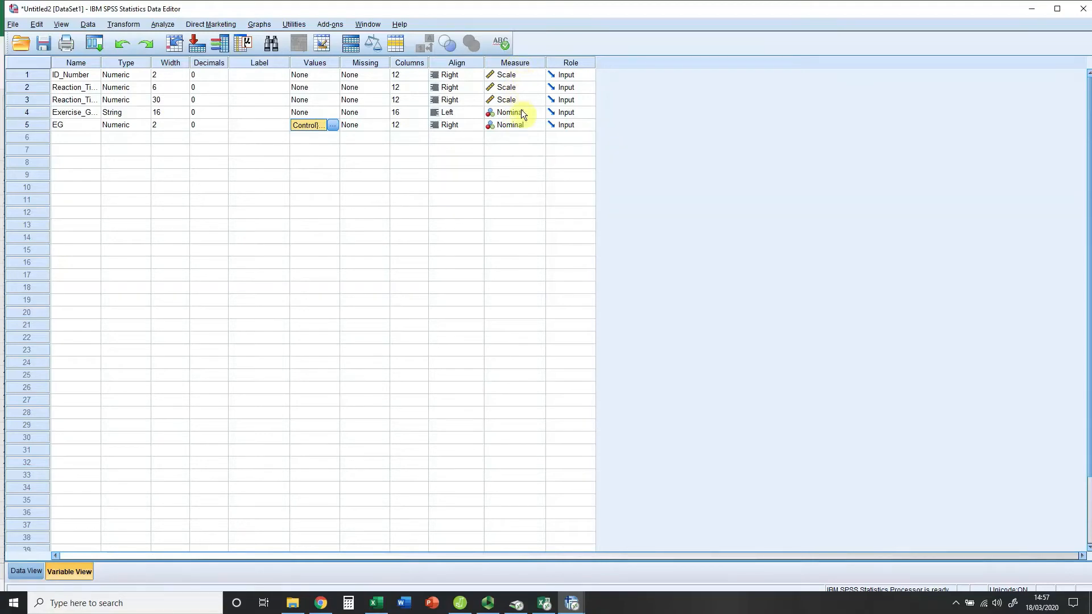
Set the measure of the EG variable to Scale and return to the data rows
left_click(520, 124)
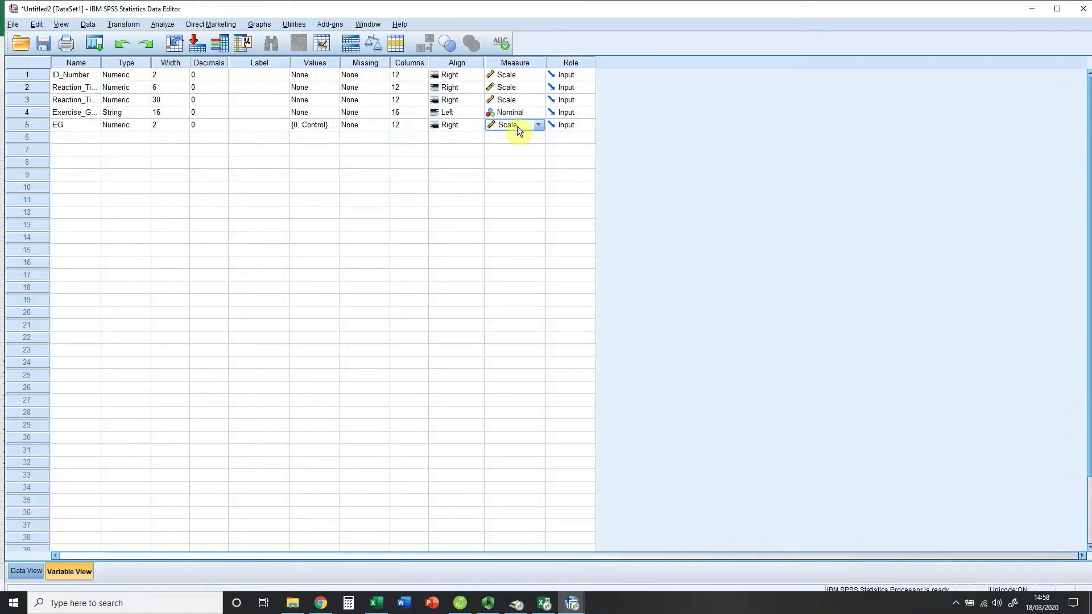
left_click(27, 570)
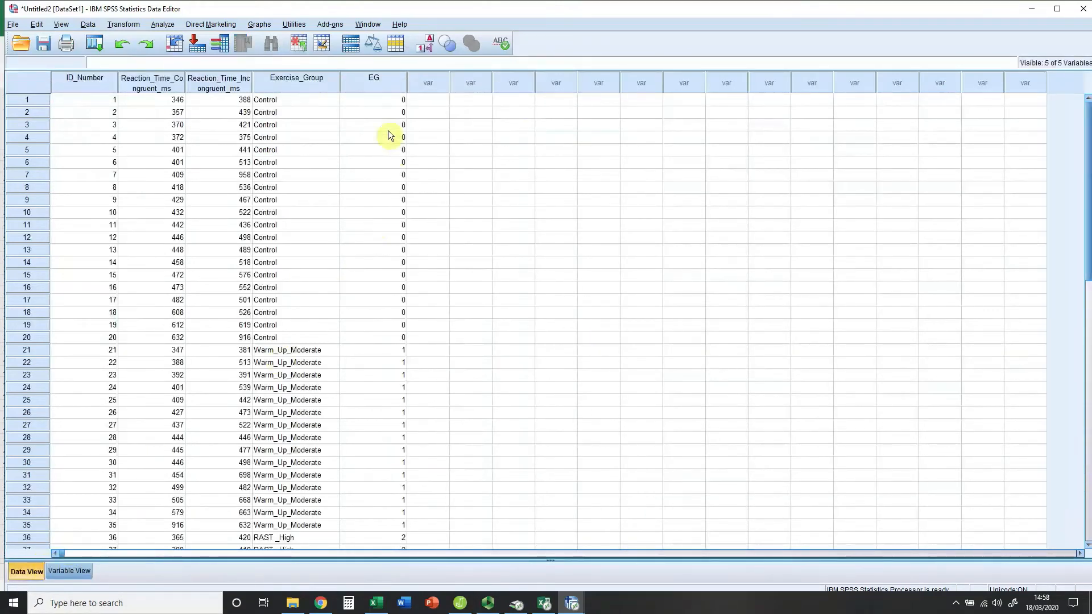
Display the value labels in place of the EG codes and check them down all data rows
left_click(428, 46)
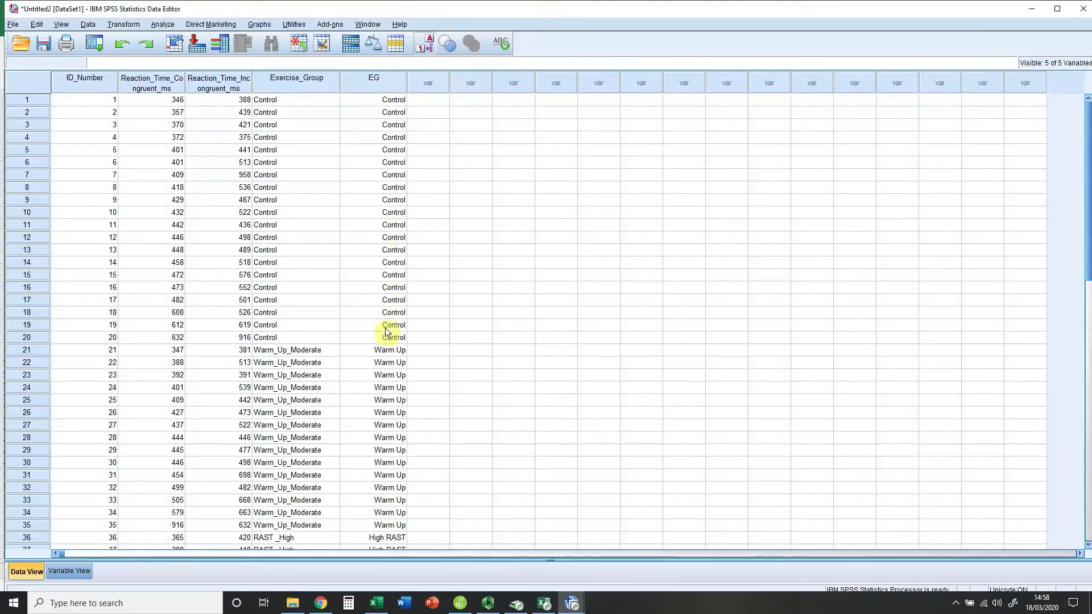
scroll(383, 273, "down", 6)
scroll(383, 273, "down", 1)
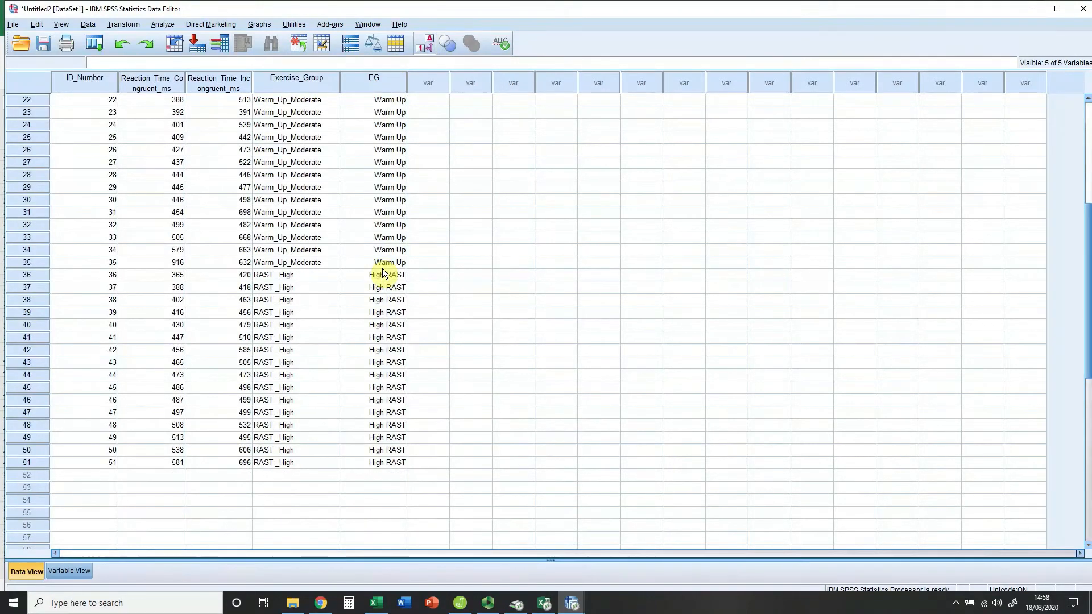
scroll(383, 273, "up", 7)
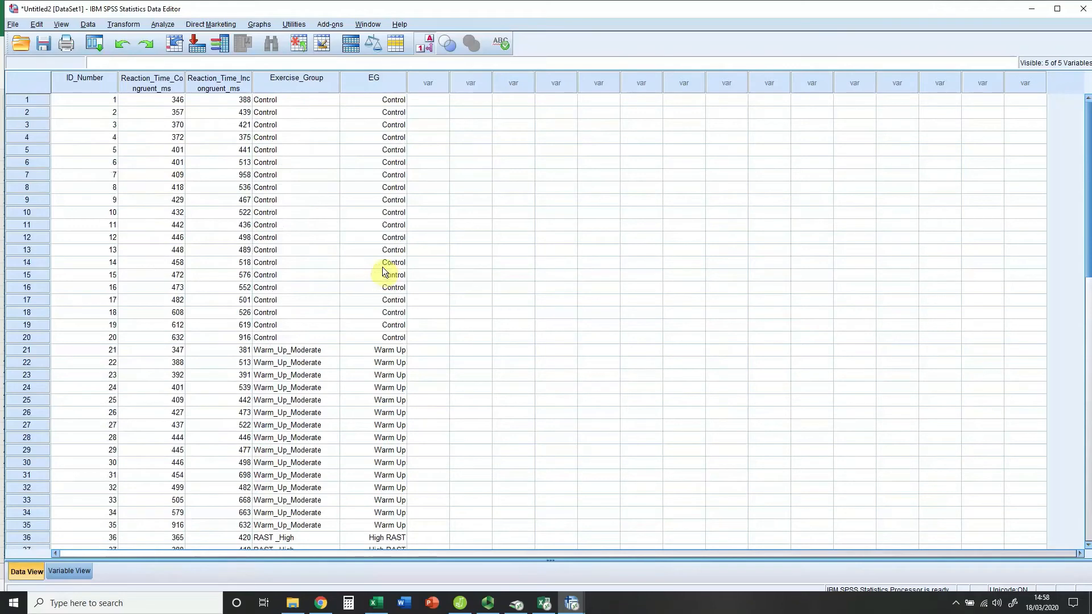
Save the dataset as "SPSS data entry exercise intensity" in the SPSS Data and Output Files folder
left_click(44, 46)
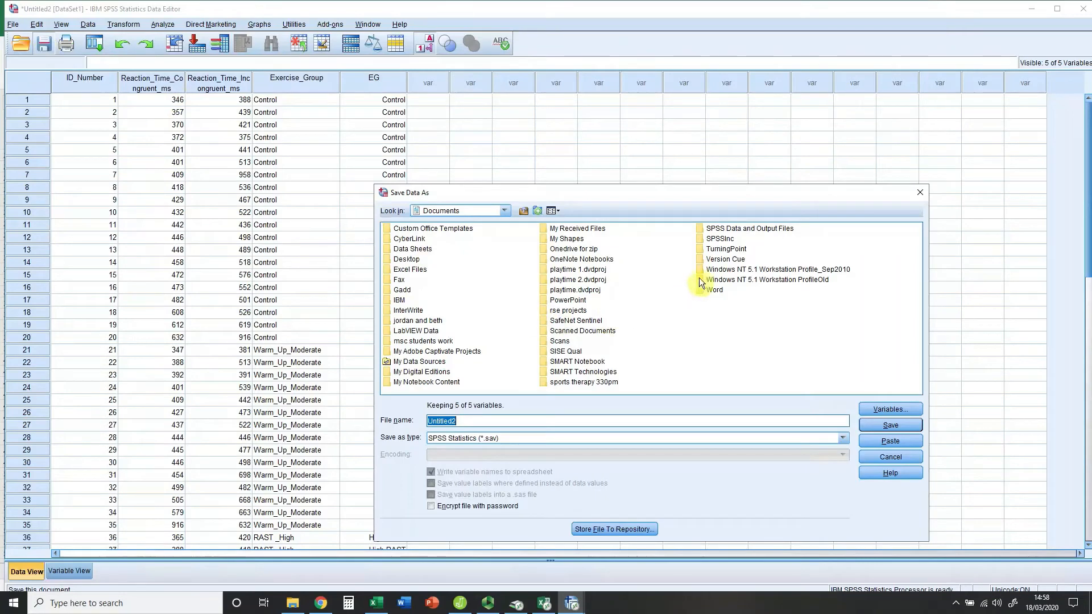
double_click(715, 228)
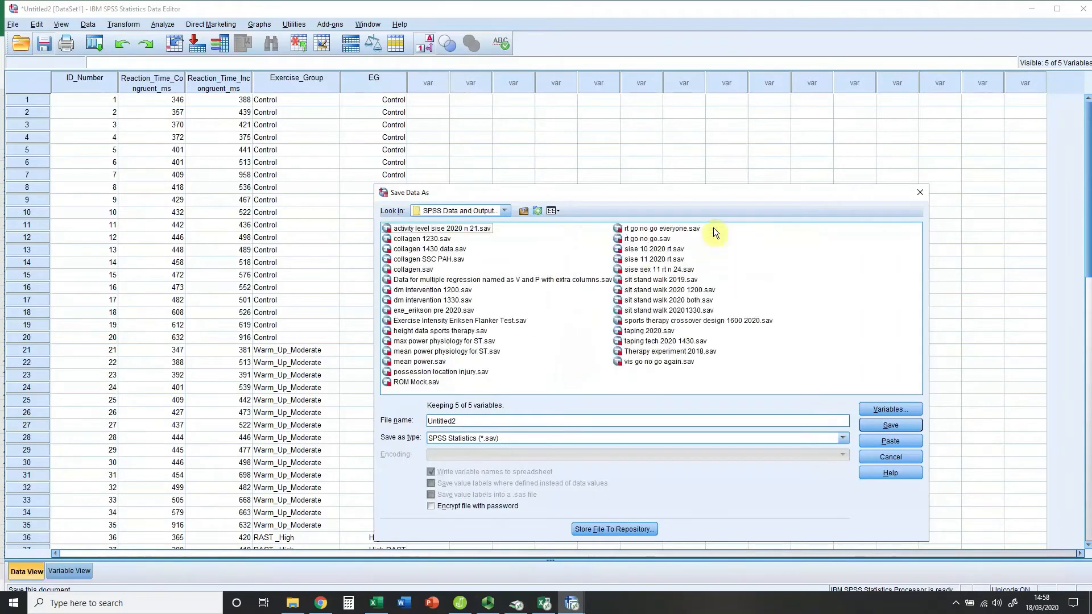
left_click_drag(466, 421, 428, 421)
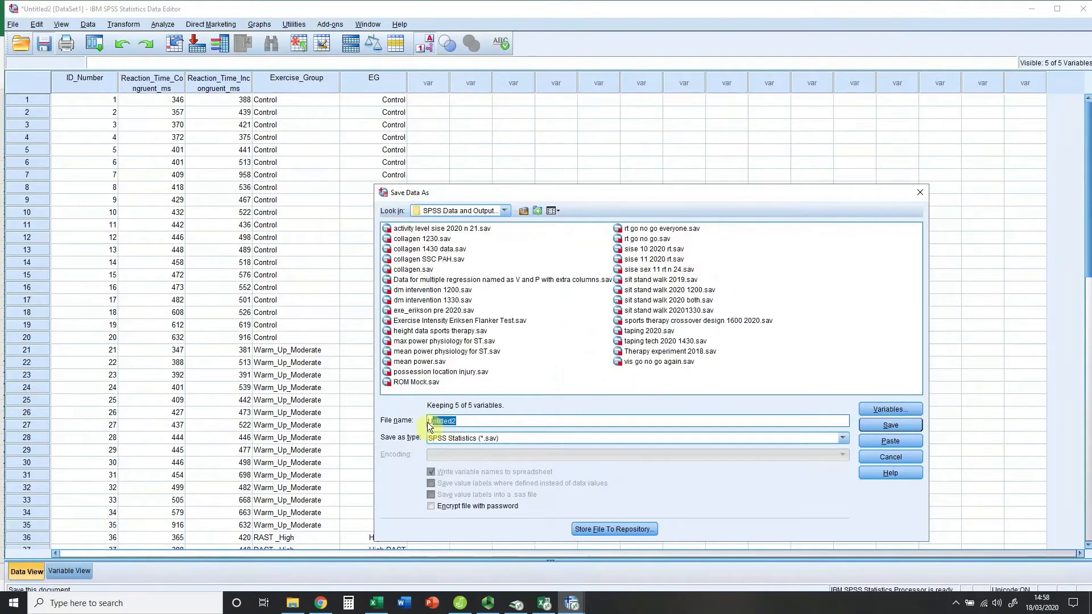
type("SPSS data entry exe")
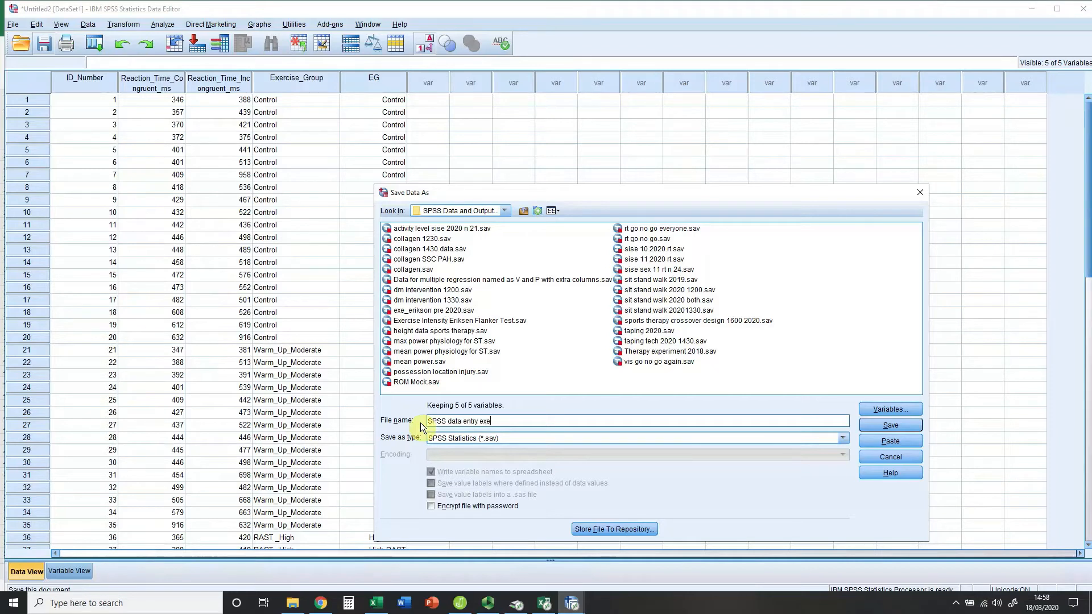
type("rcise intensity")
key("Return")
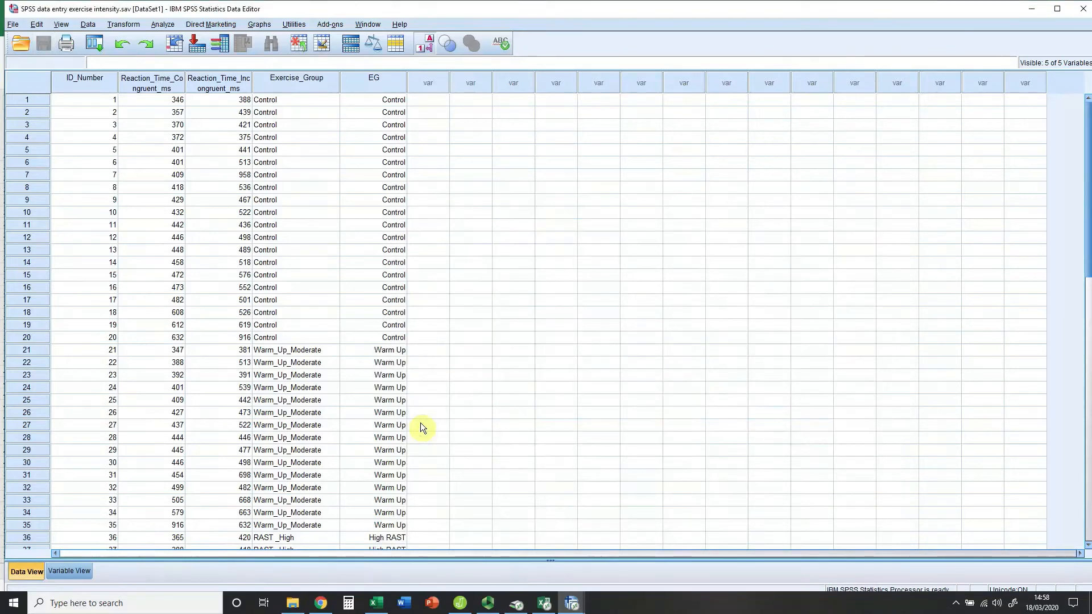
Minimize the SPSS and Excel windows, then switch to the "Data entry for analysis CSV" file in Excel and review its columns
left_click(1031, 8)
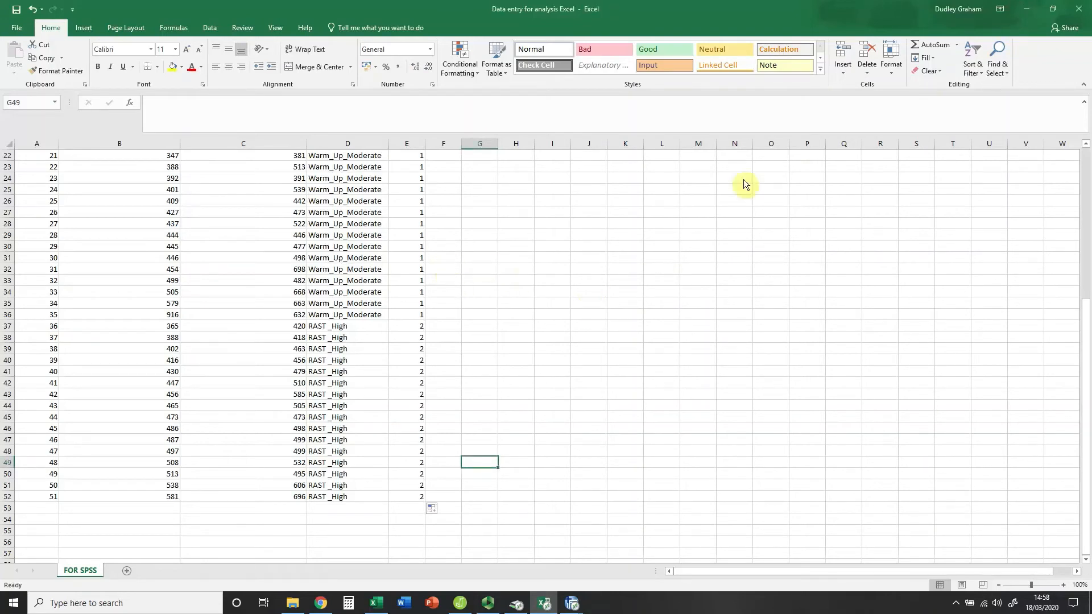
left_click(1025, 9)
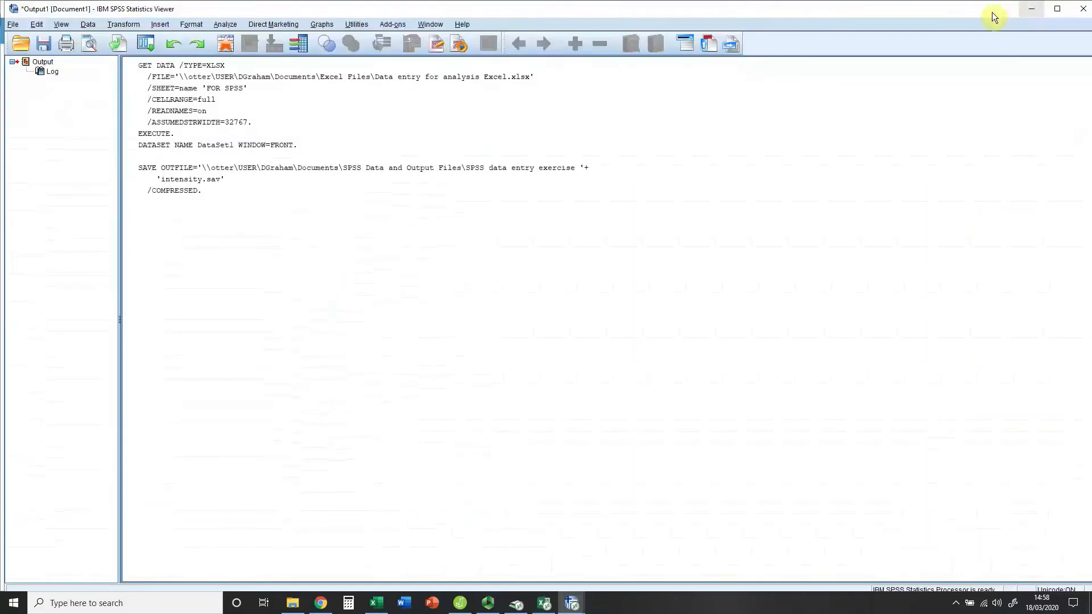
left_click(1029, 10)
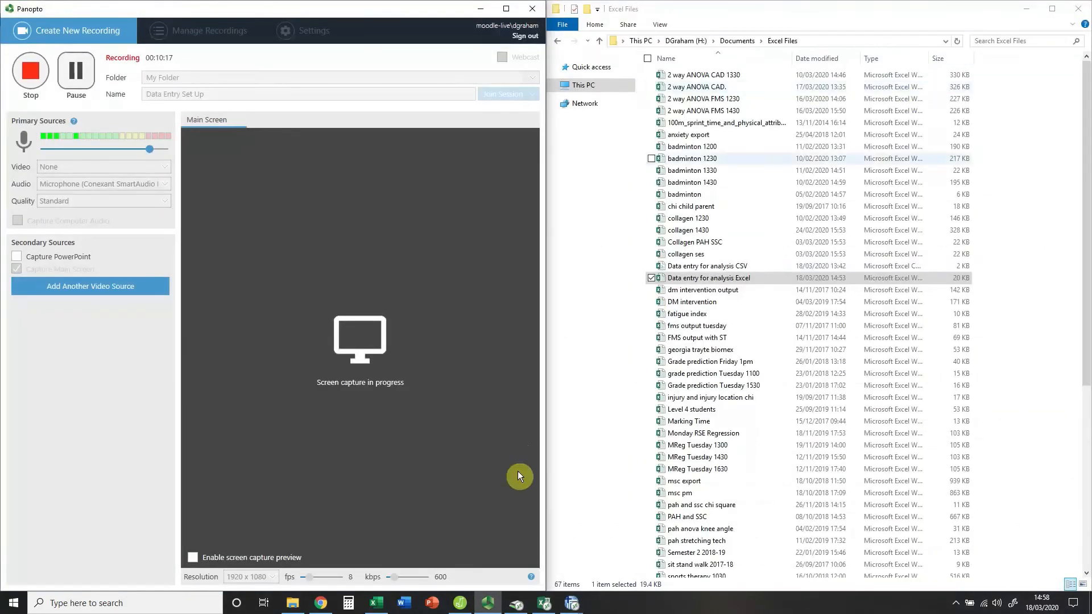
left_click(375, 603)
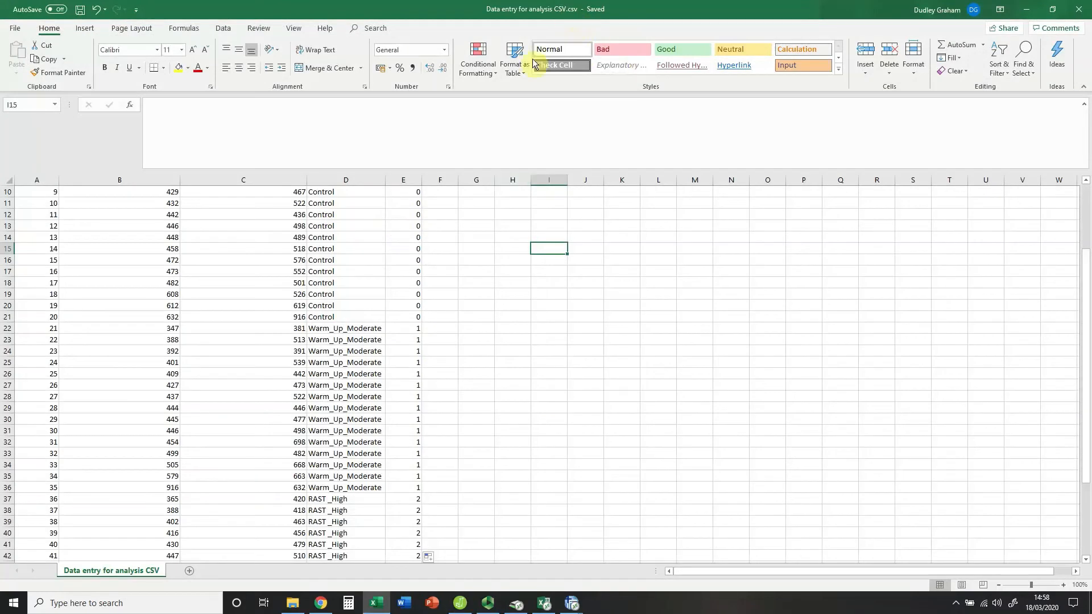
scroll(396, 326, "up", 3)
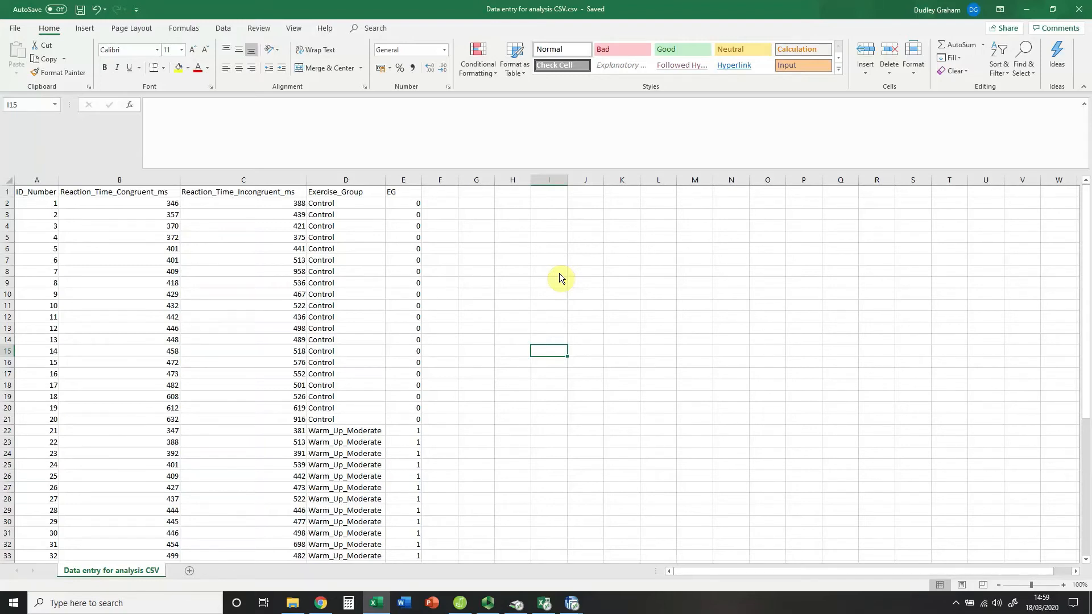
Switch to JASP and open "Data entry for analysis CSV.csv" from the 2019-20 folder on the computer
left_click(460, 604)
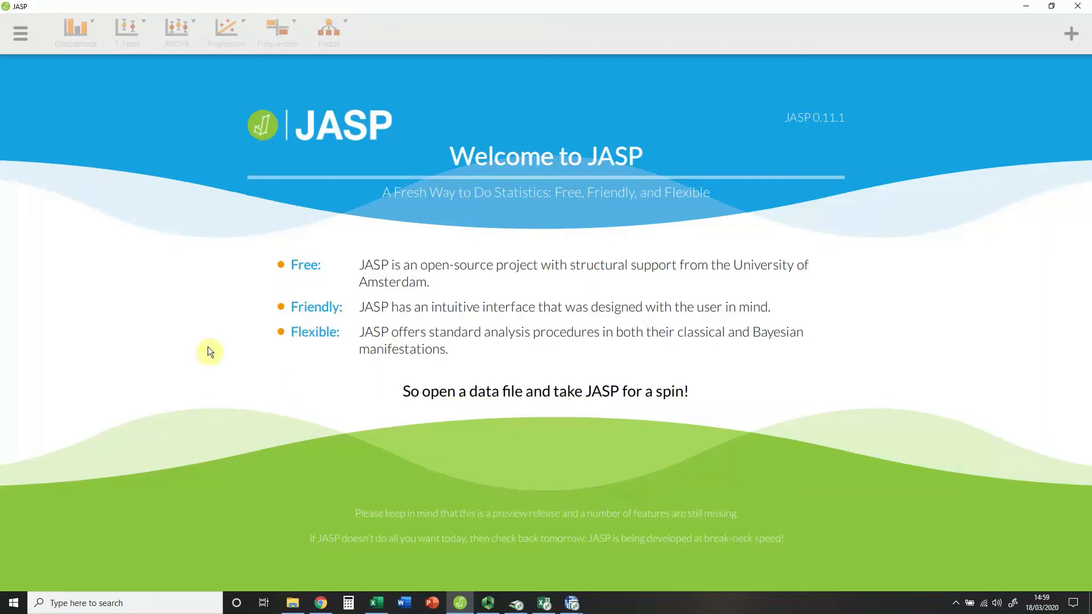
left_click(21, 36)
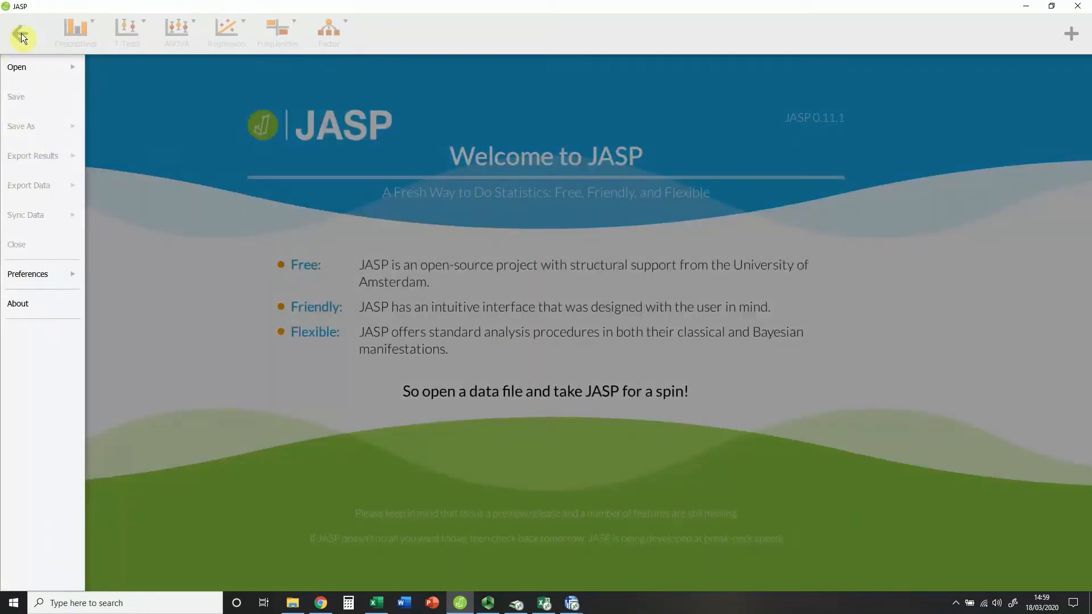
left_click(29, 67)
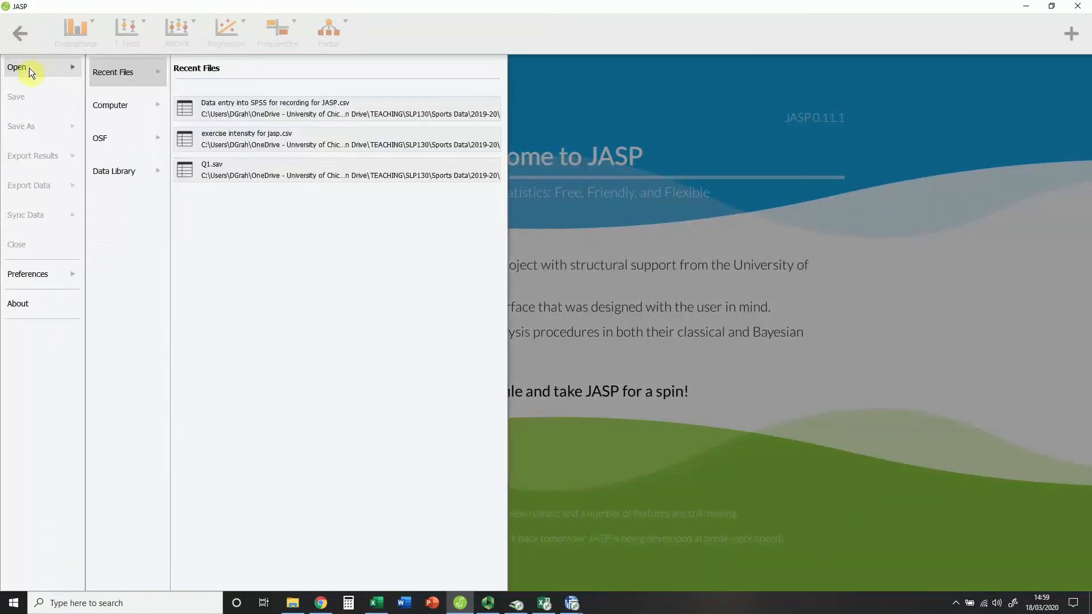
left_click(135, 106)
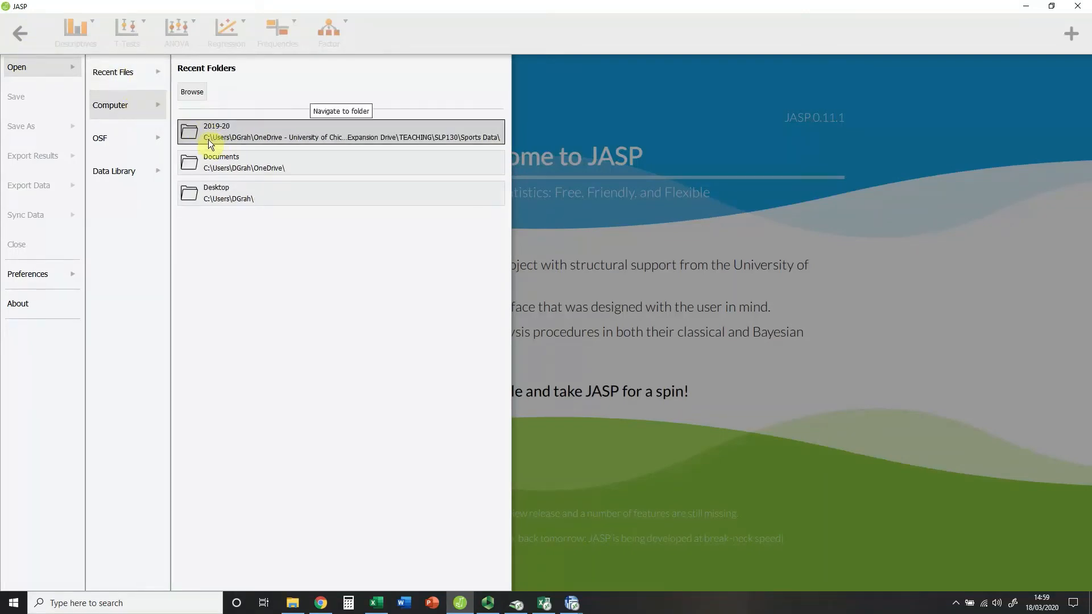
left_click(189, 97)
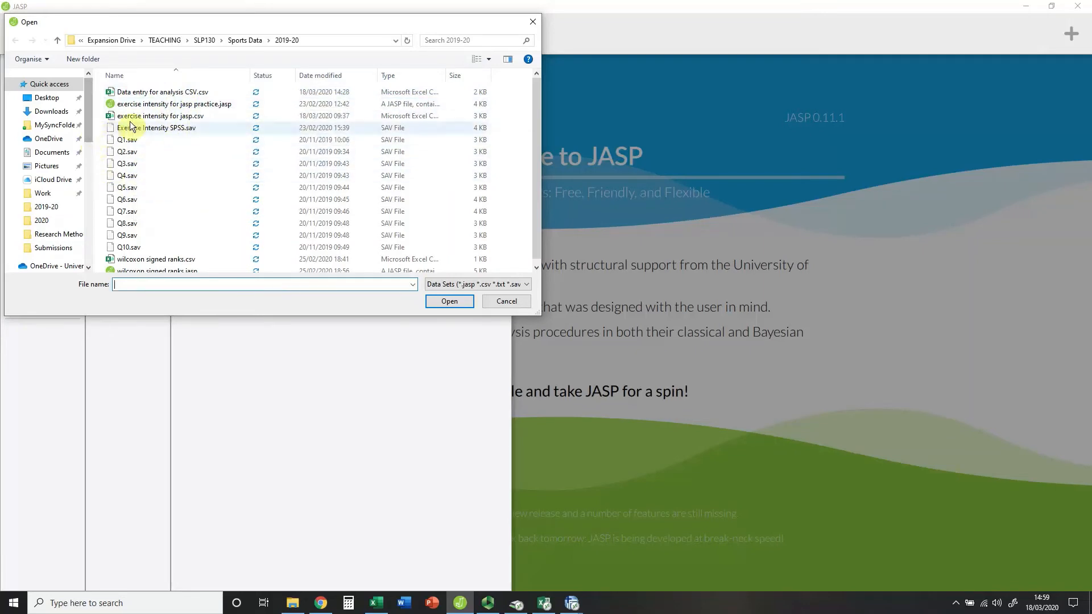
left_click(151, 94)
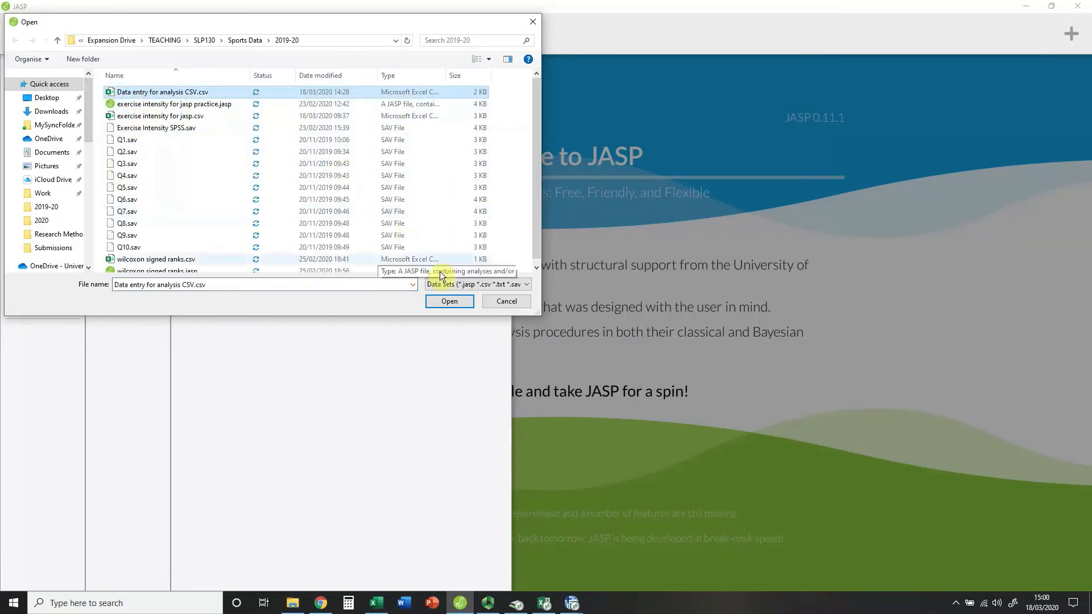
left_click(449, 302)
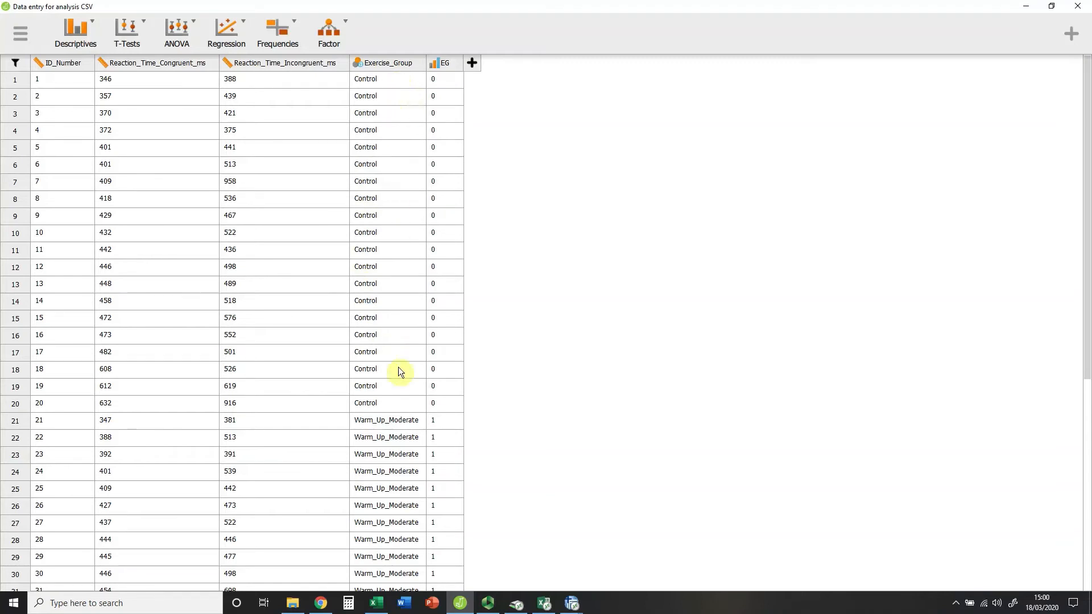
Label the EG values 0, 1 and 2 as Control, Warm_Up and High_RAST
left_click(447, 67)
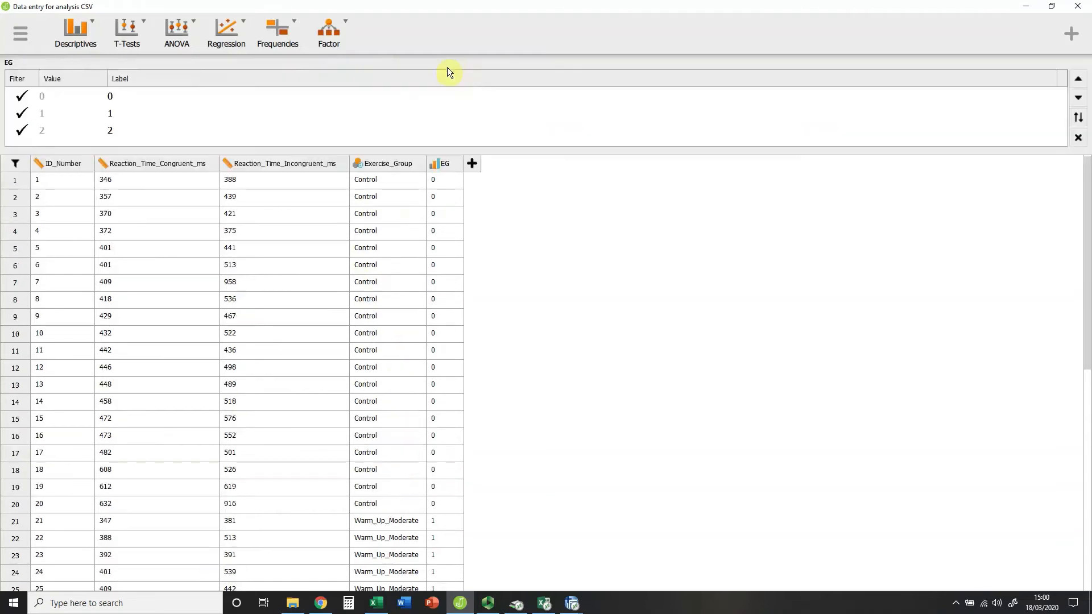
left_click(140, 102)
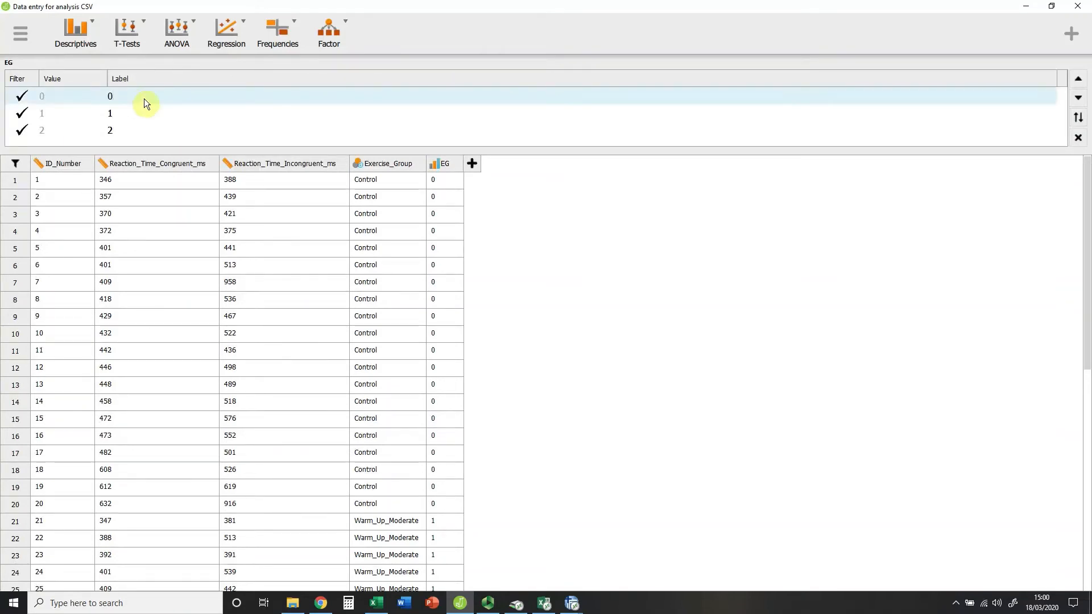
double_click(110, 98)
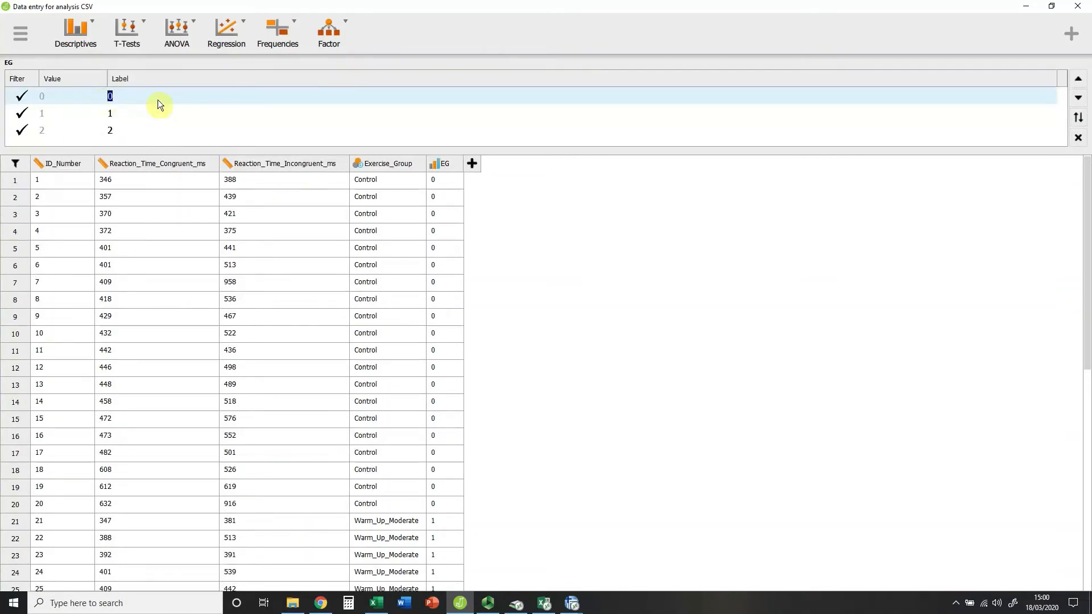
type("Control")
left_click(135, 115)
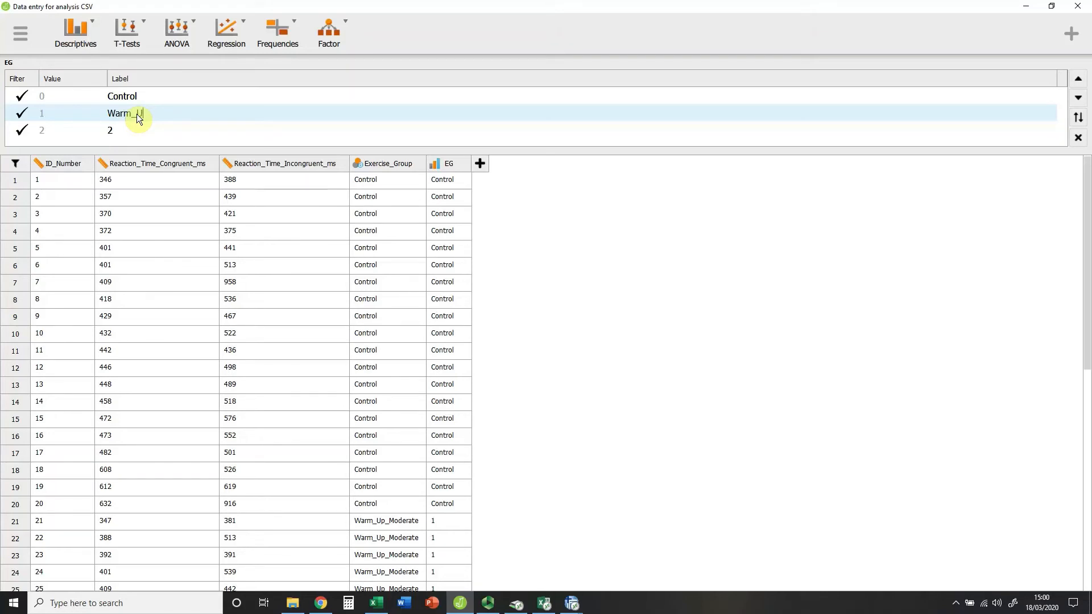
left_click(143, 131)
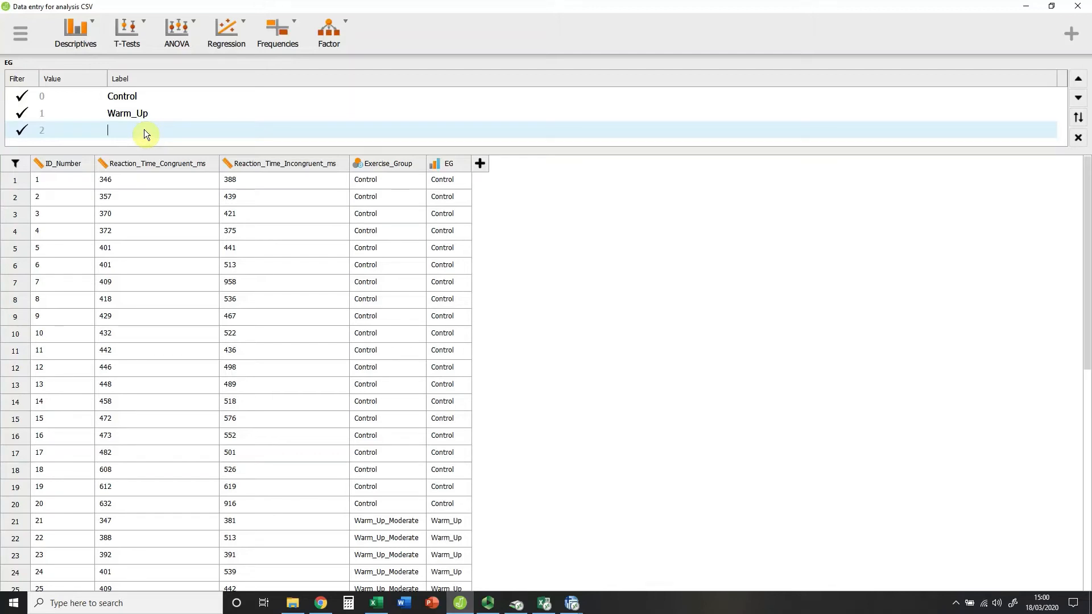
type("High_RAST")
key("Return")
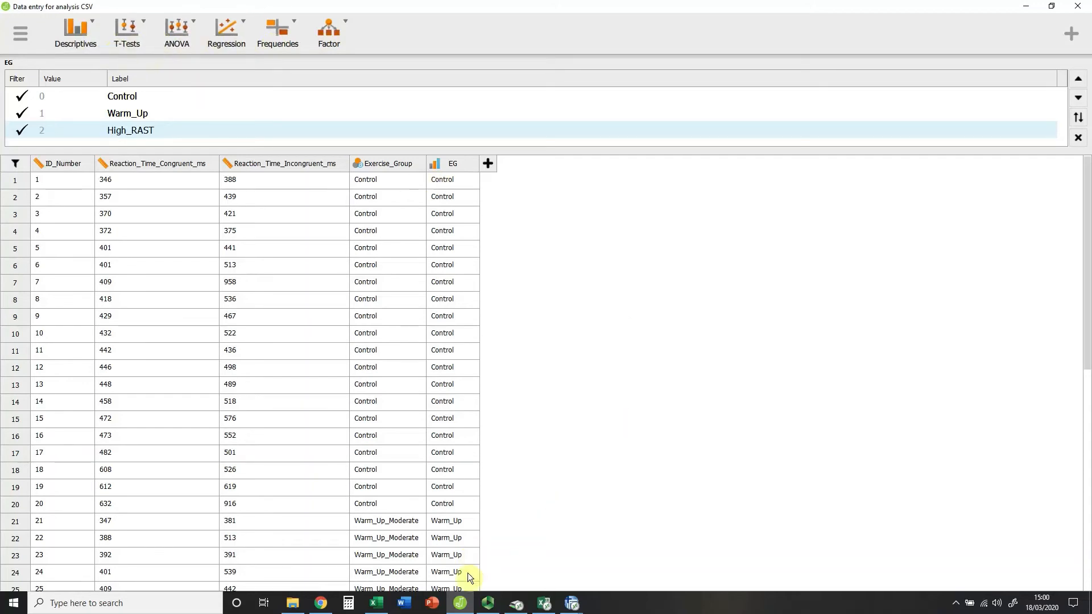
Switch to the Google Sheets spreadsheet in Chrome and look at its download formats, including comma-separated values
left_click(322, 604)
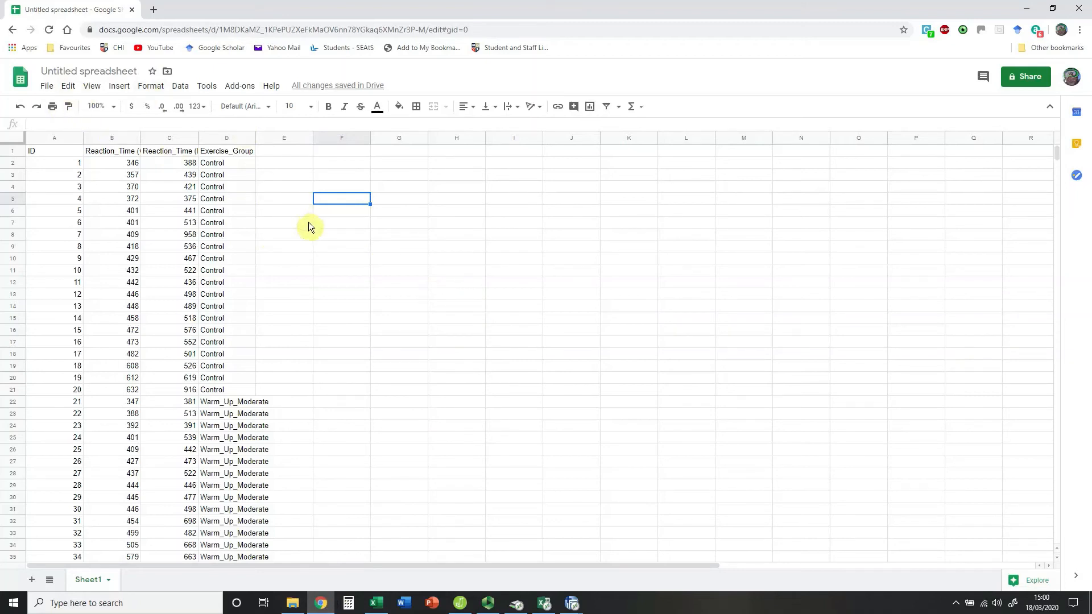
left_click(48, 88)
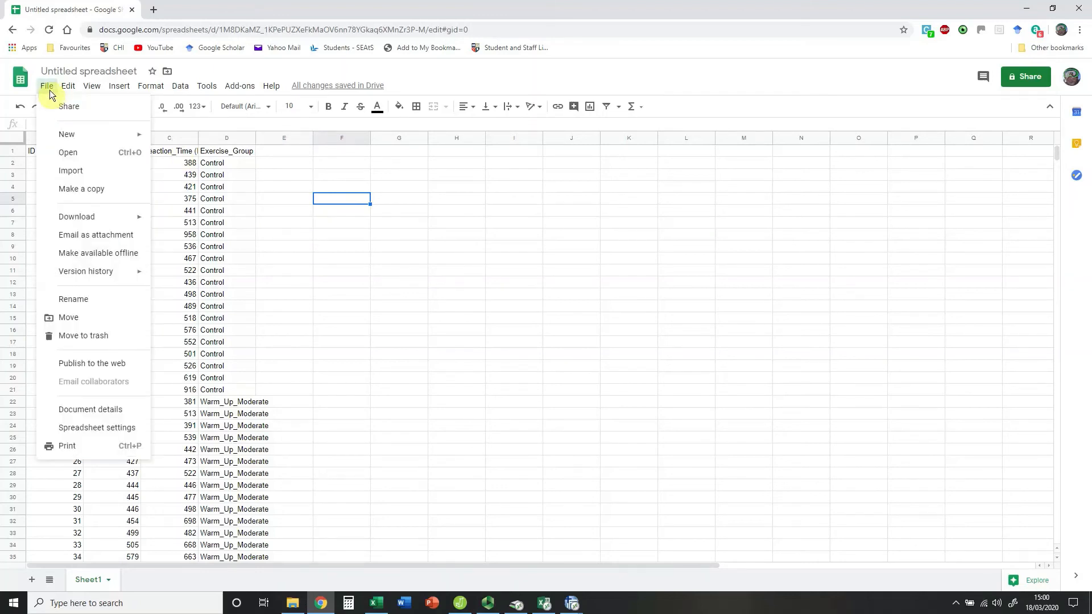
mouse_move(77, 220)
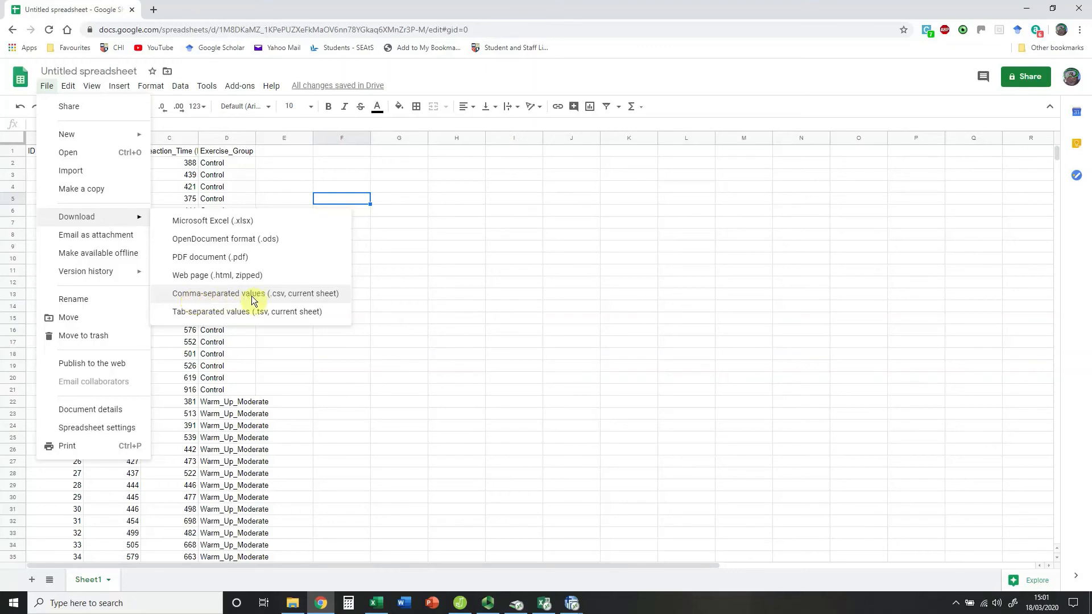
left_click(424, 296)
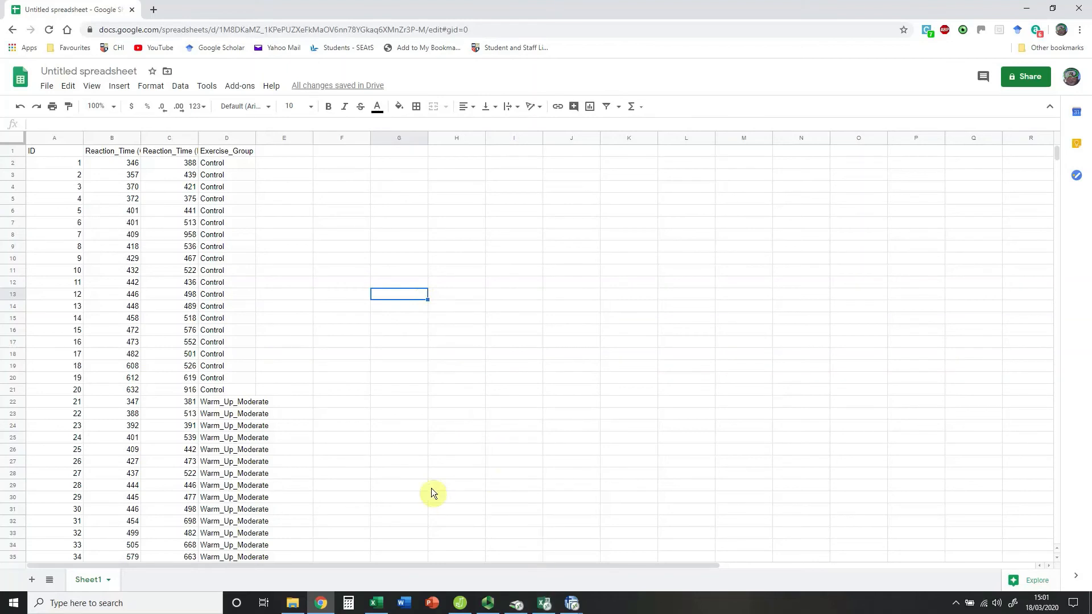
Switch to the SPSS exercise intensity data file and browse for a data file to open in the Excel Files folder under Documents
mouse_move(571, 603)
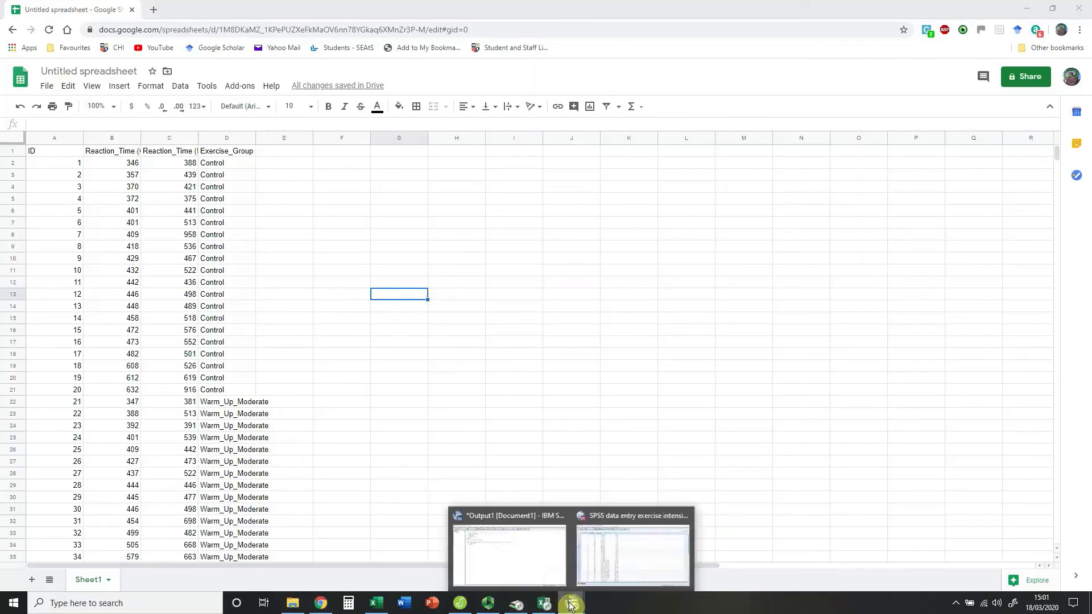
left_click(598, 555)
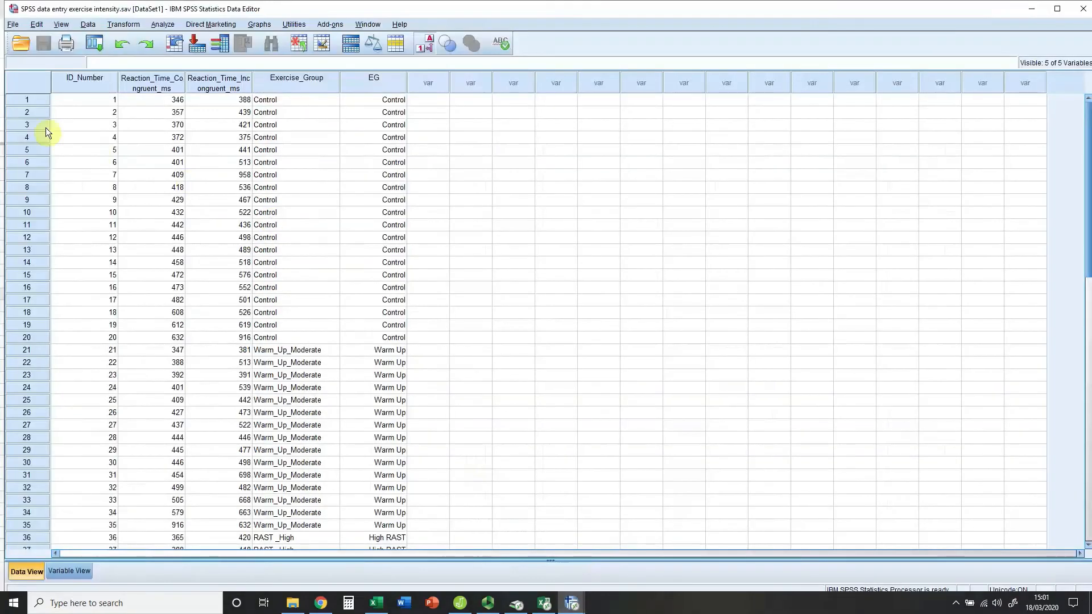
left_click(13, 24)
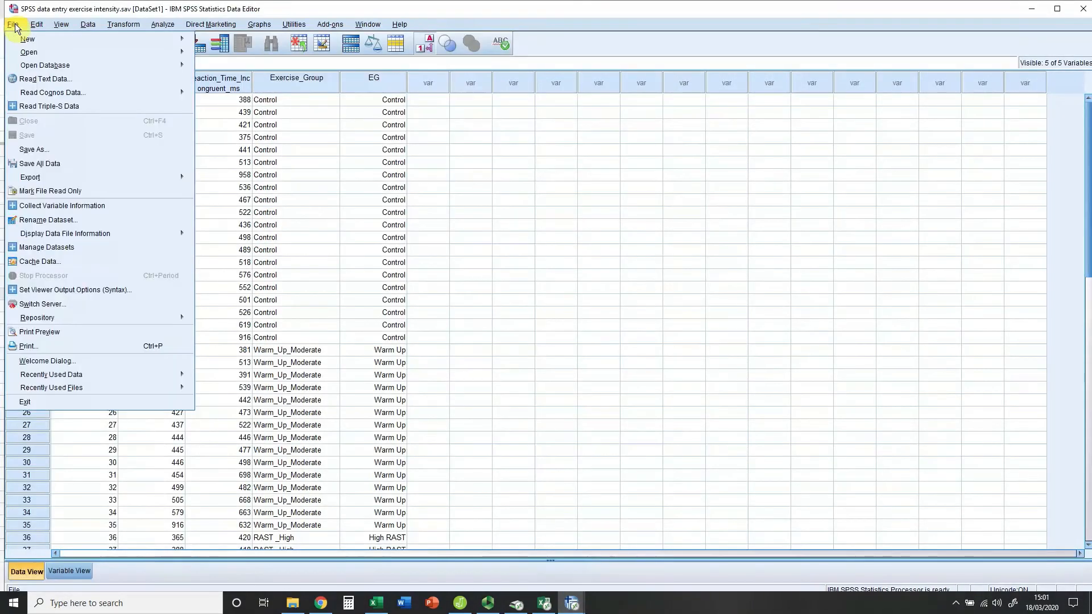
mouse_move(28, 53)
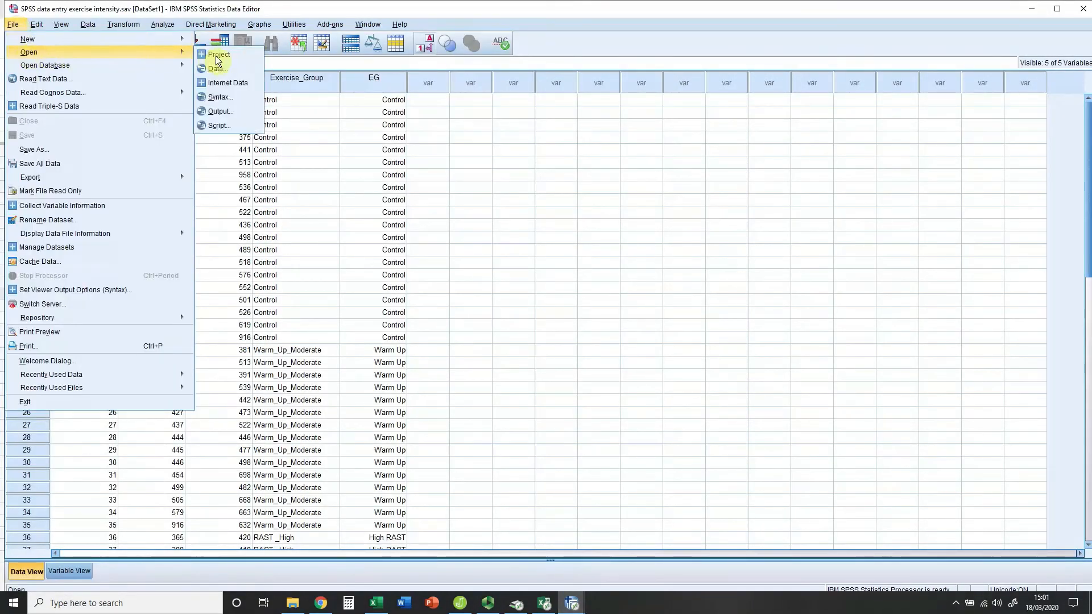
left_click(222, 69)
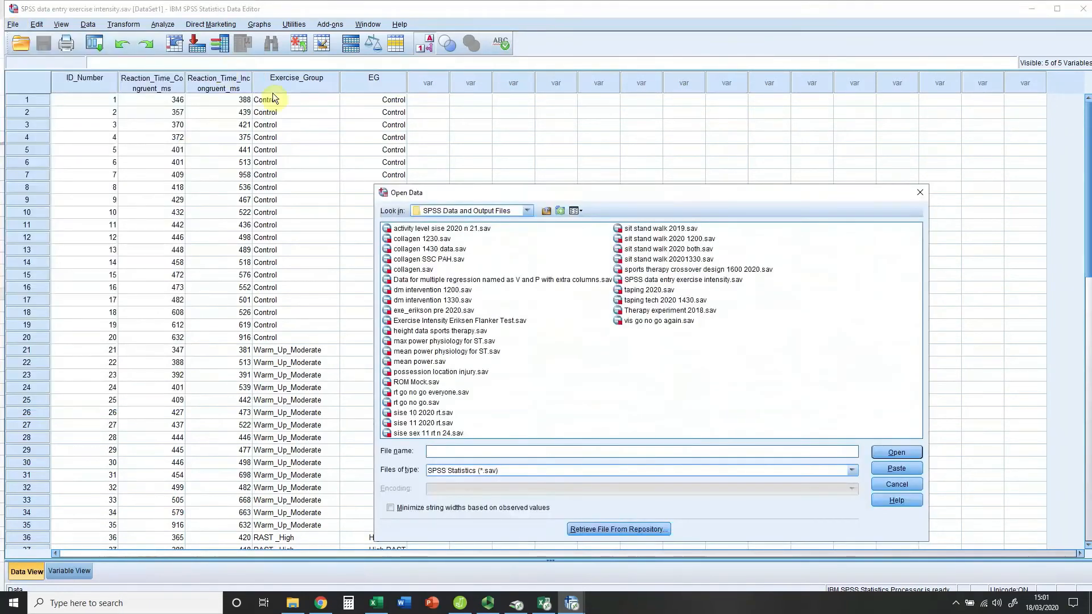
left_click(547, 212)
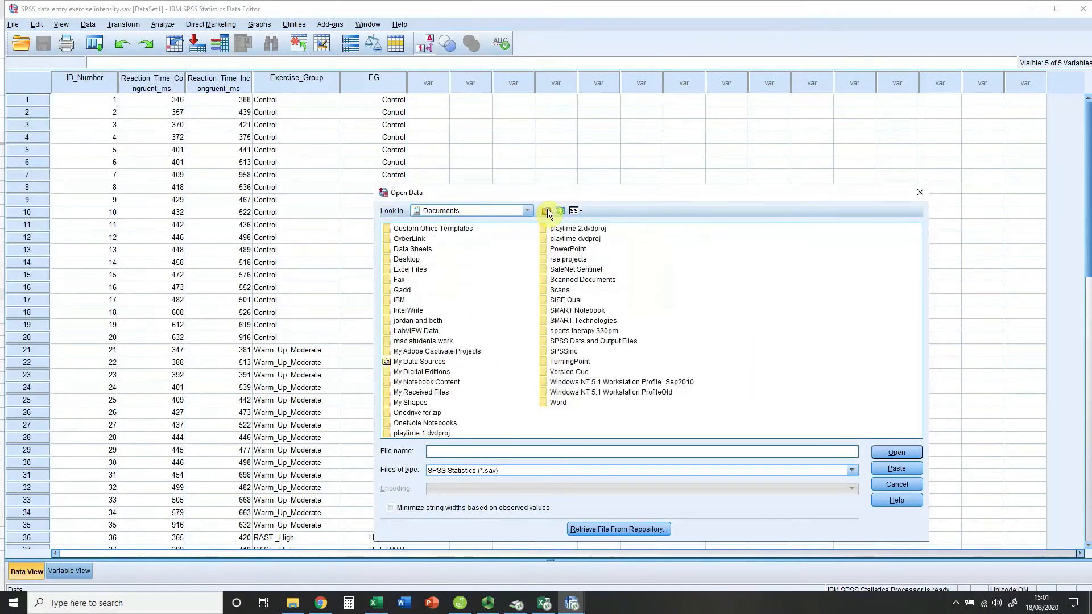
double_click(413, 269)
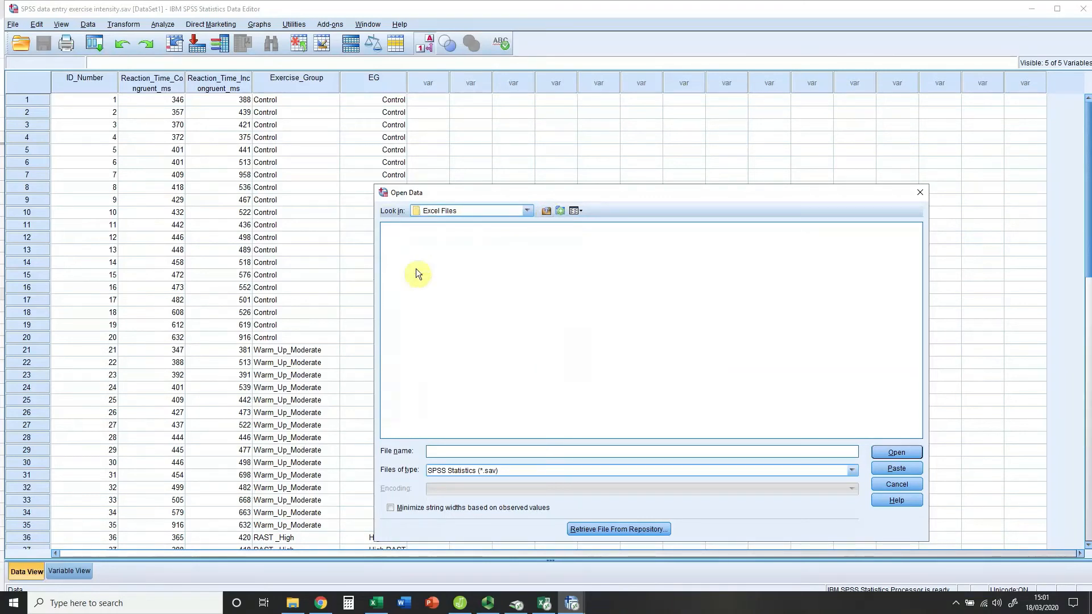
Filter the file list to the Text (*.txt, *.dat, *.csv, *.tab) type and open "Data entry for analysis CSV.csv"
left_click(503, 472)
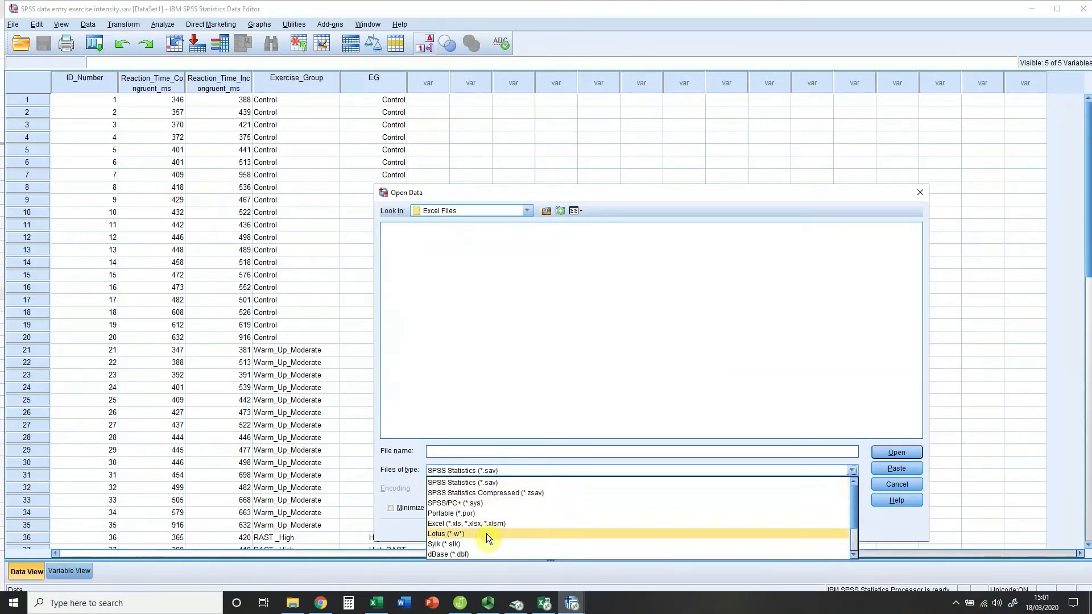
scroll(489, 524, "down", 2)
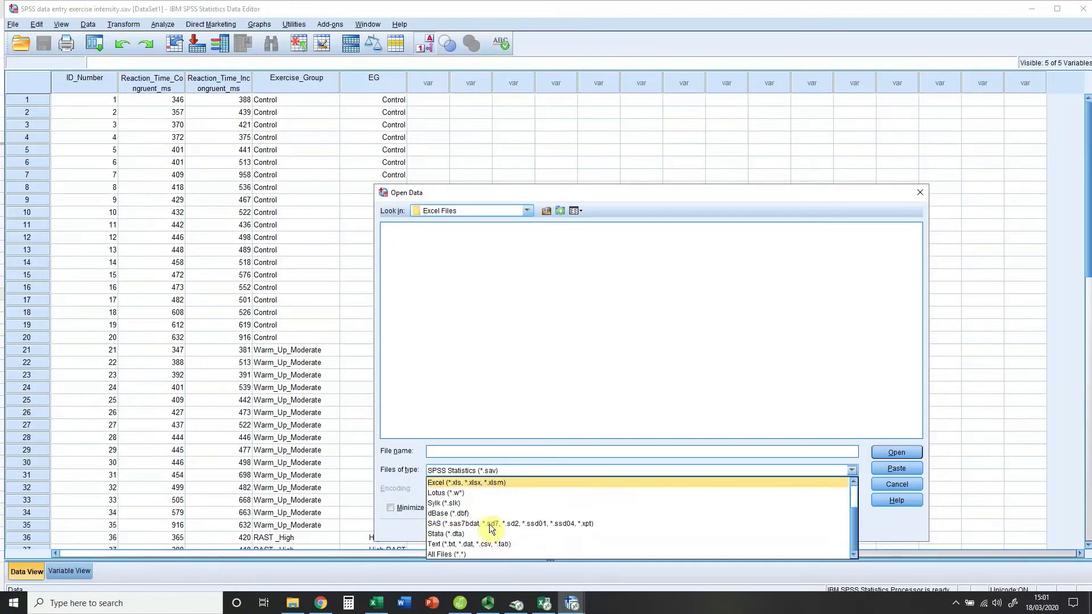
left_click(487, 542)
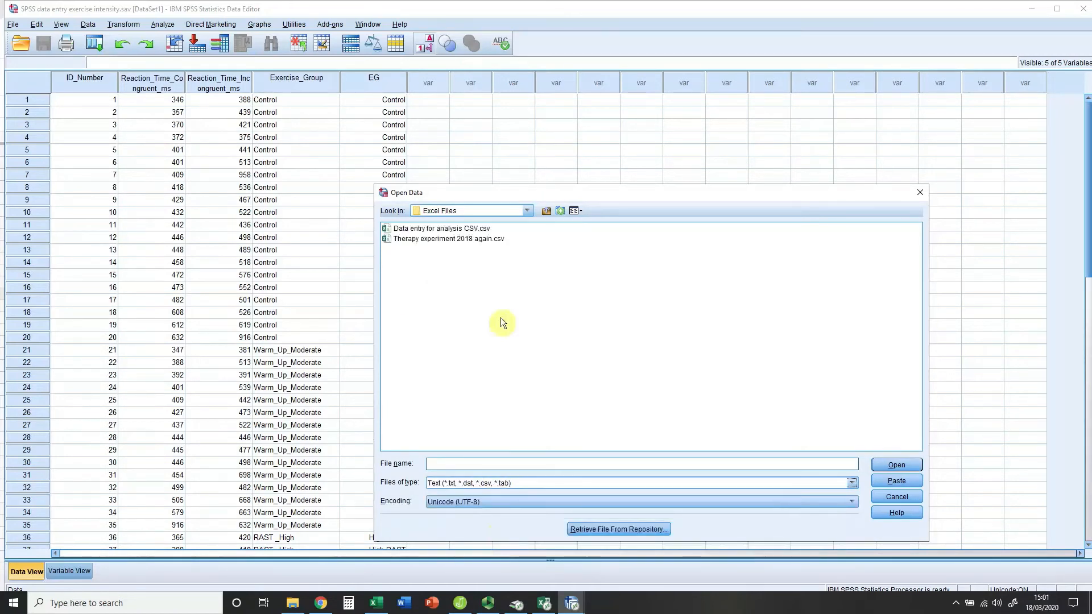
left_click(434, 228)
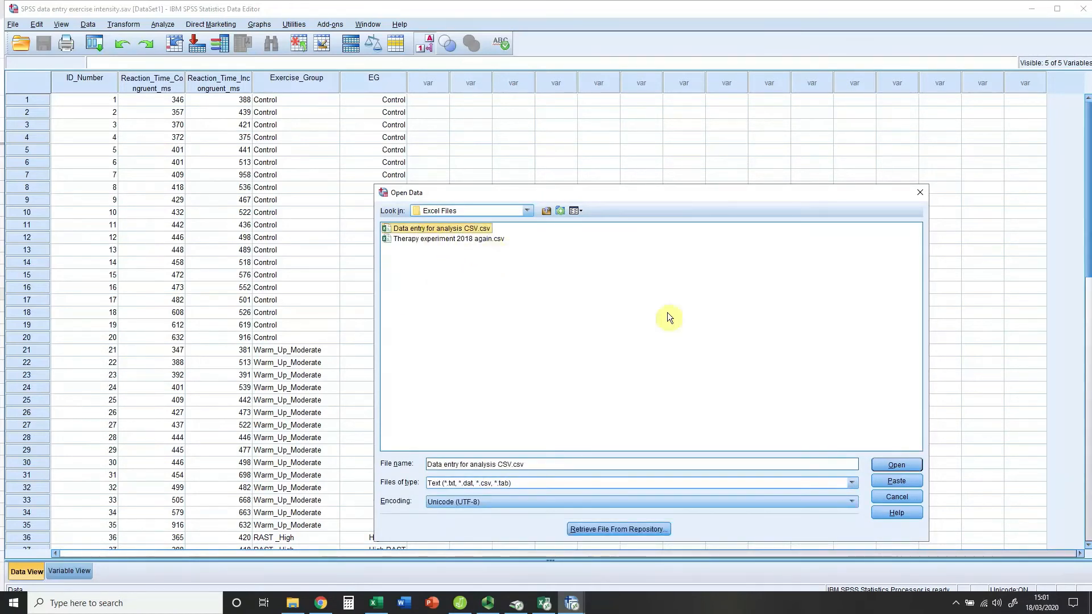
left_click(891, 466)
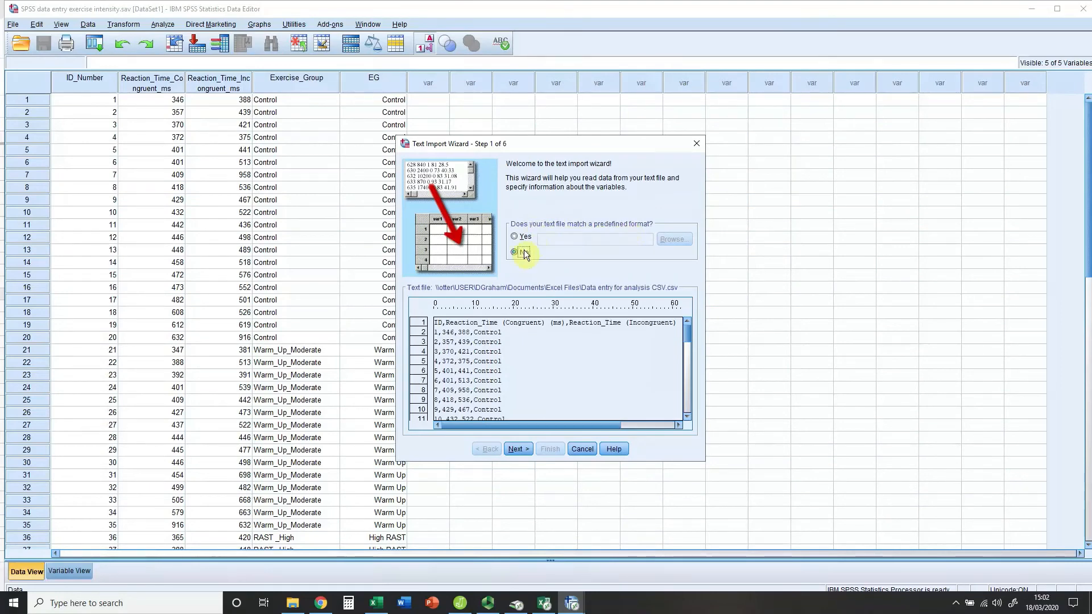
Define the text import as delimited with variable names at the top, keeping all cases and the comma and space delimiters
left_click(521, 451)
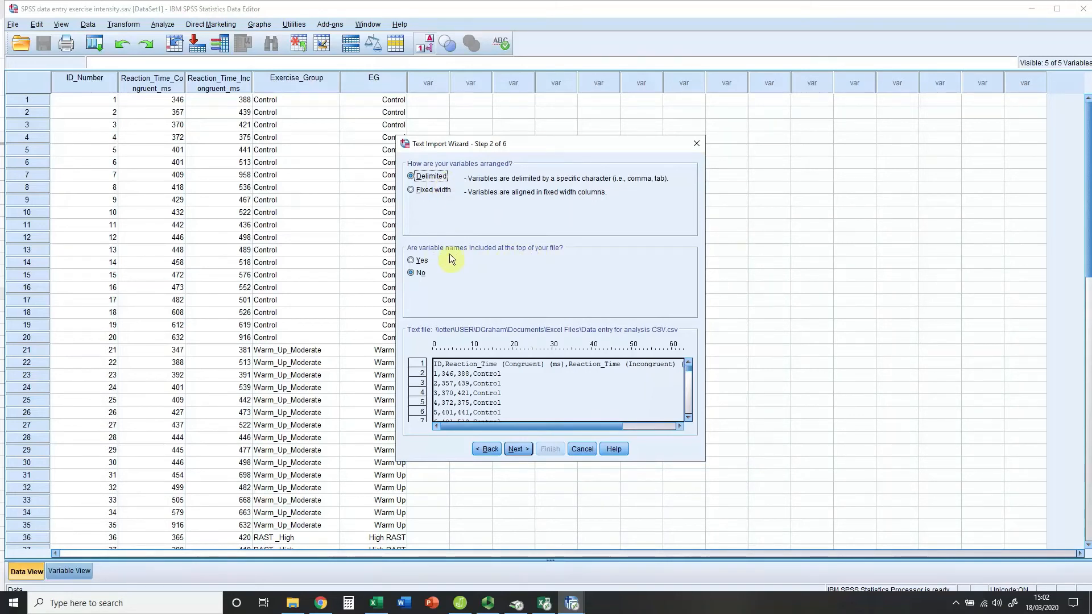
left_click(417, 261)
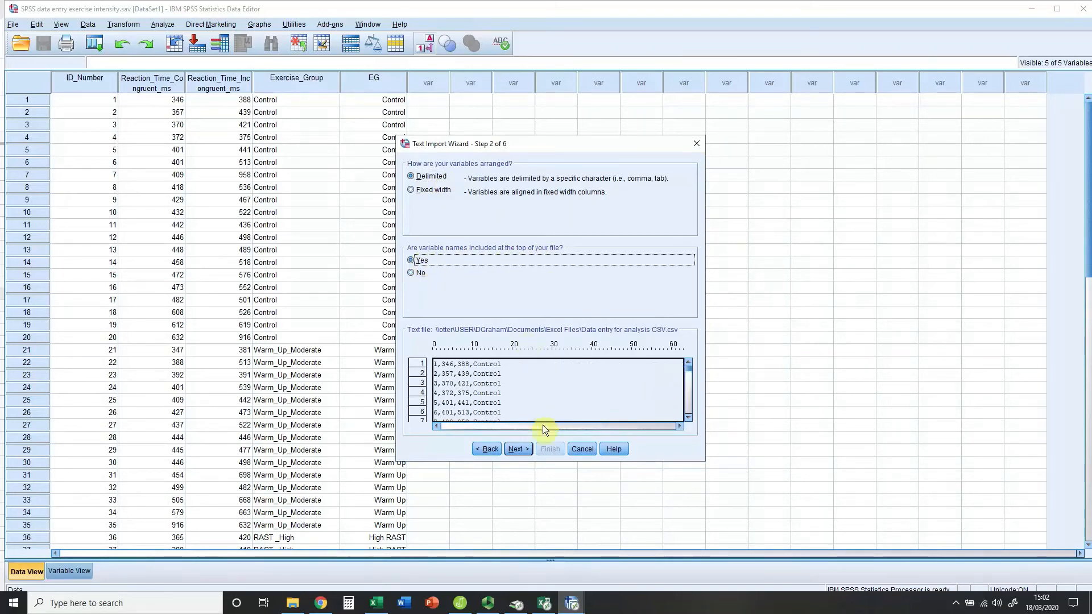
left_click(522, 452)
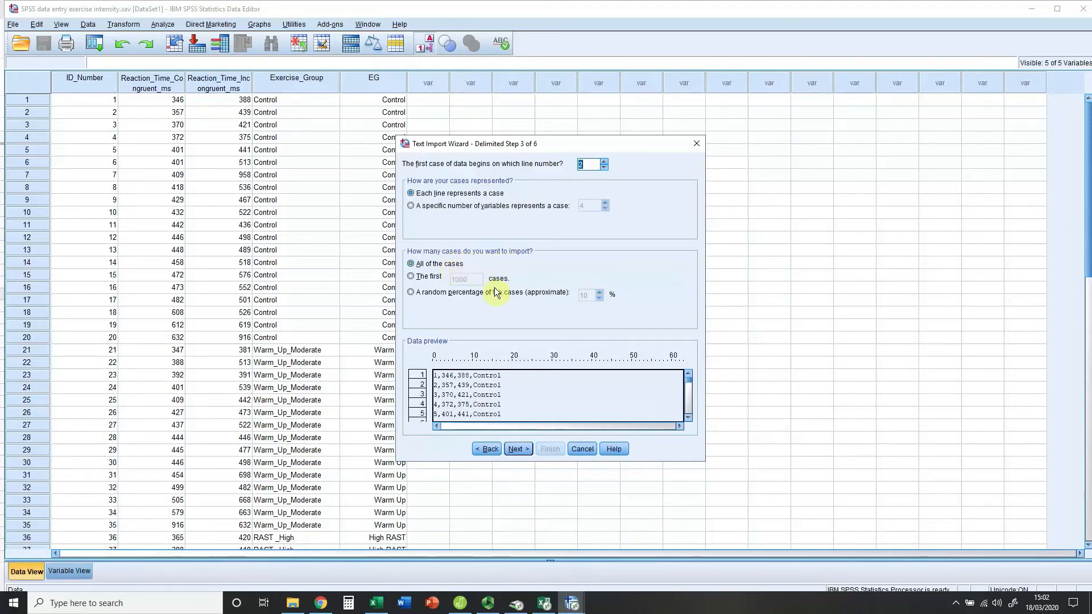
left_click(526, 447)
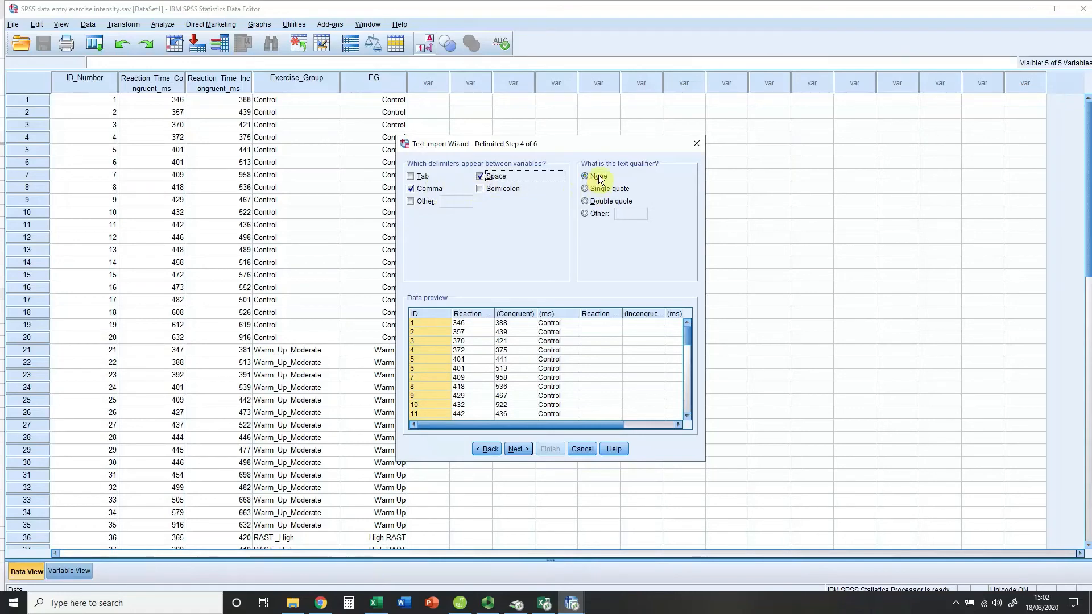
left_click(518, 449)
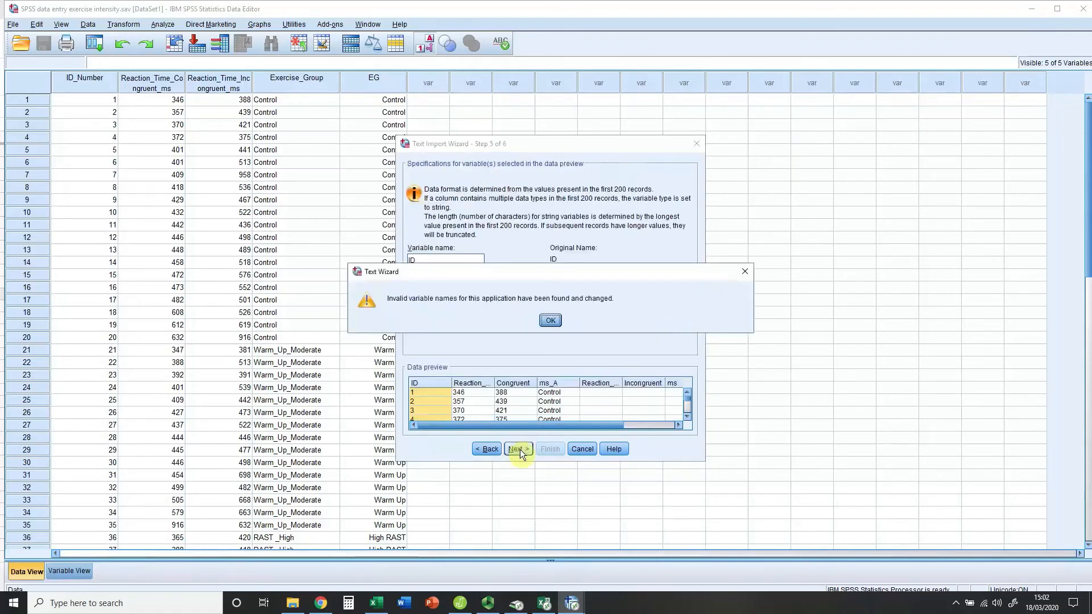
left_click(549, 320)
Rename the ID variable as ID_Number and finish the import without saving the file format or pasting the syntax
left_click(471, 261)
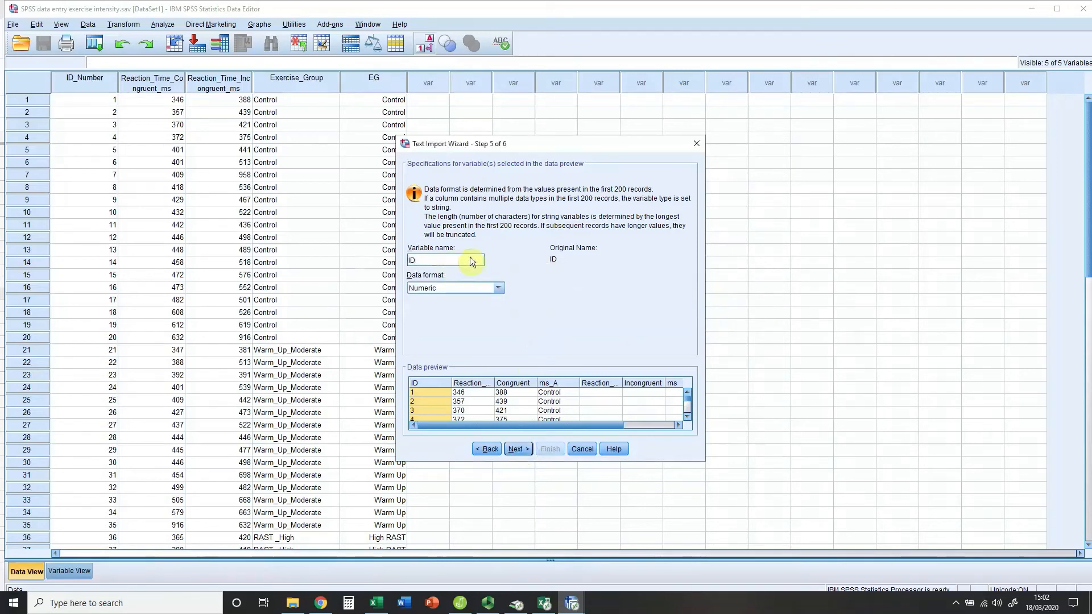
type("_Number")
left_click(522, 449)
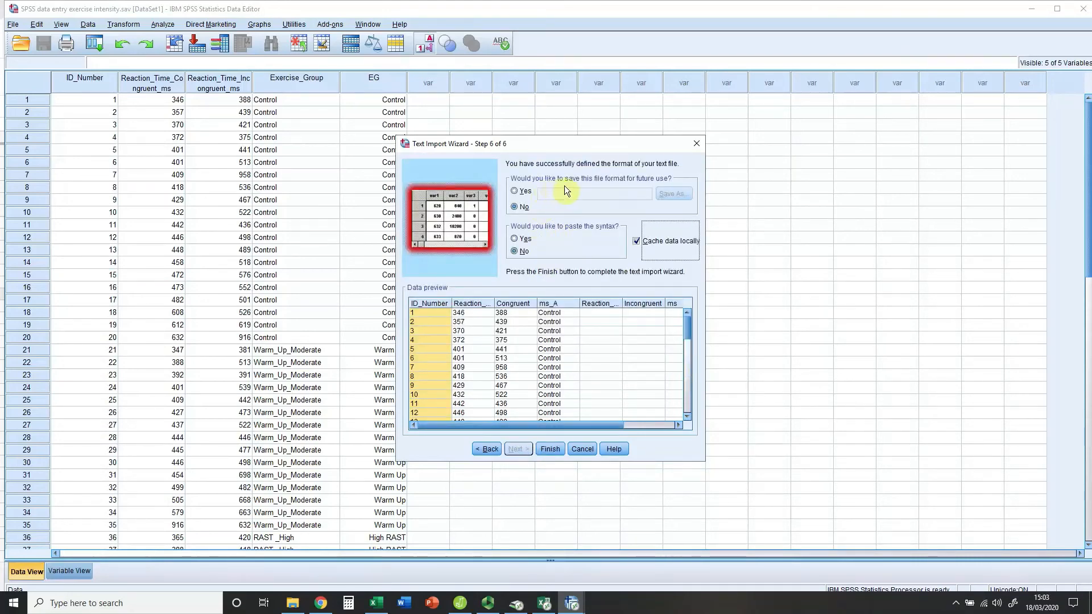
left_click(555, 450)
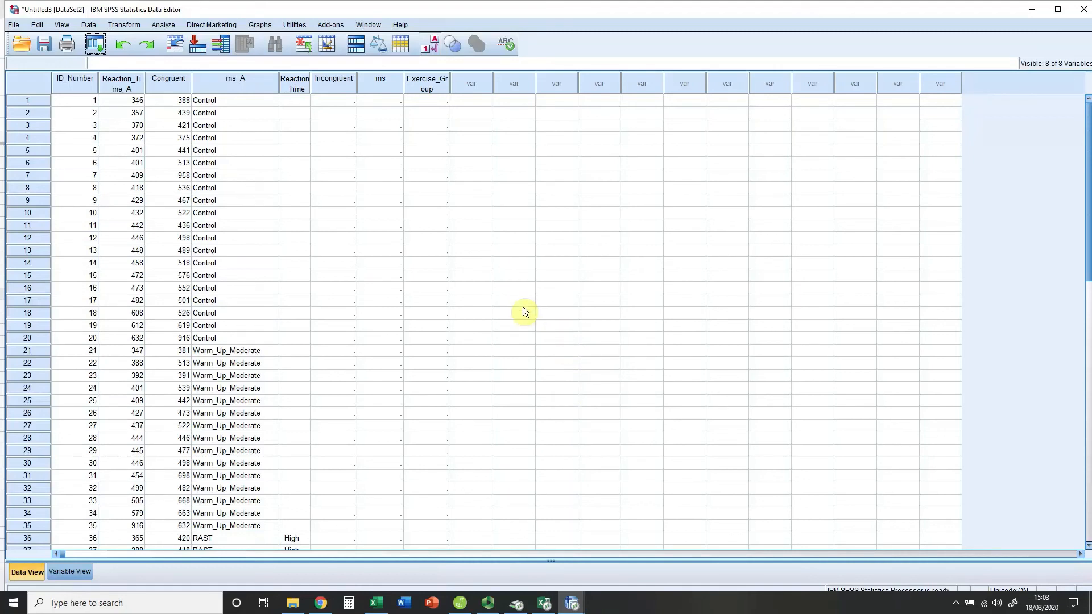
Delete the surplus Reaction_Time, Incongruent, ms and Exercise_Group columns from the imported data
left_click_drag(299, 84, 422, 85)
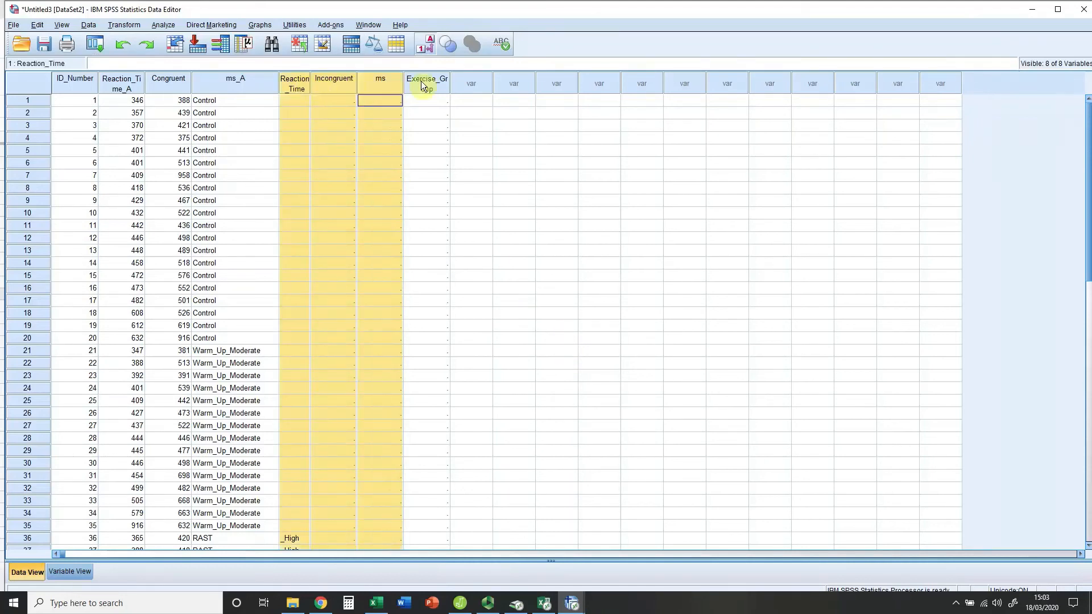
right_click(292, 83)
left_click(321, 132)
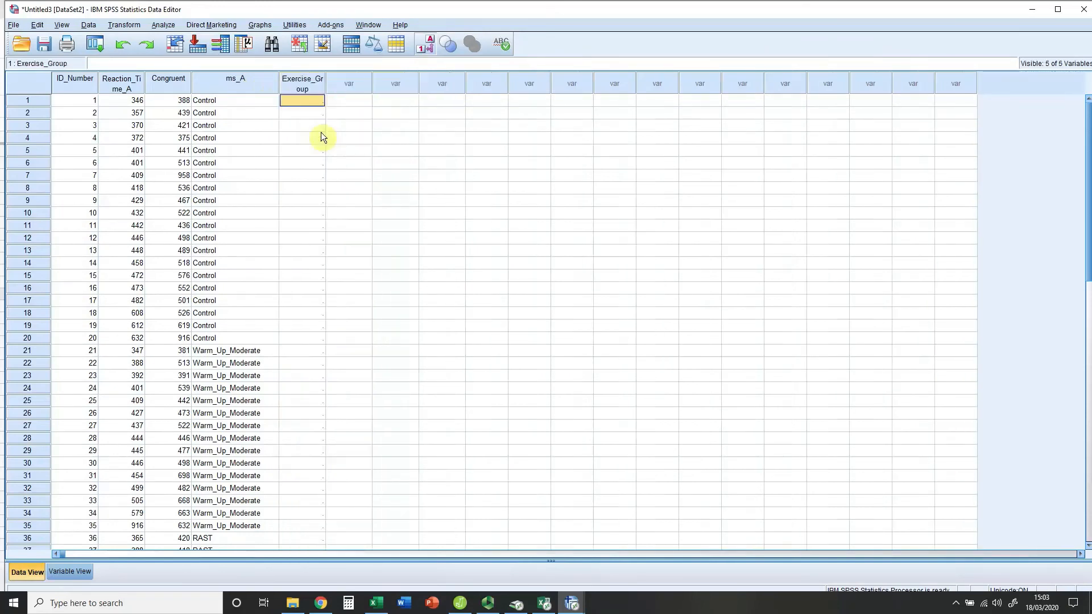
right_click(302, 86)
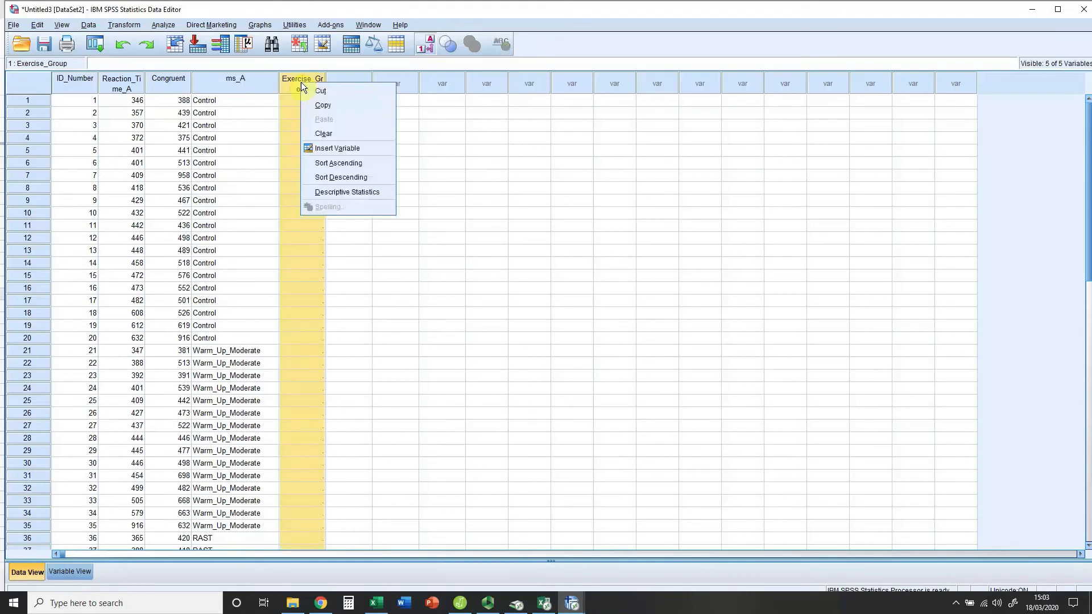
left_click(320, 132)
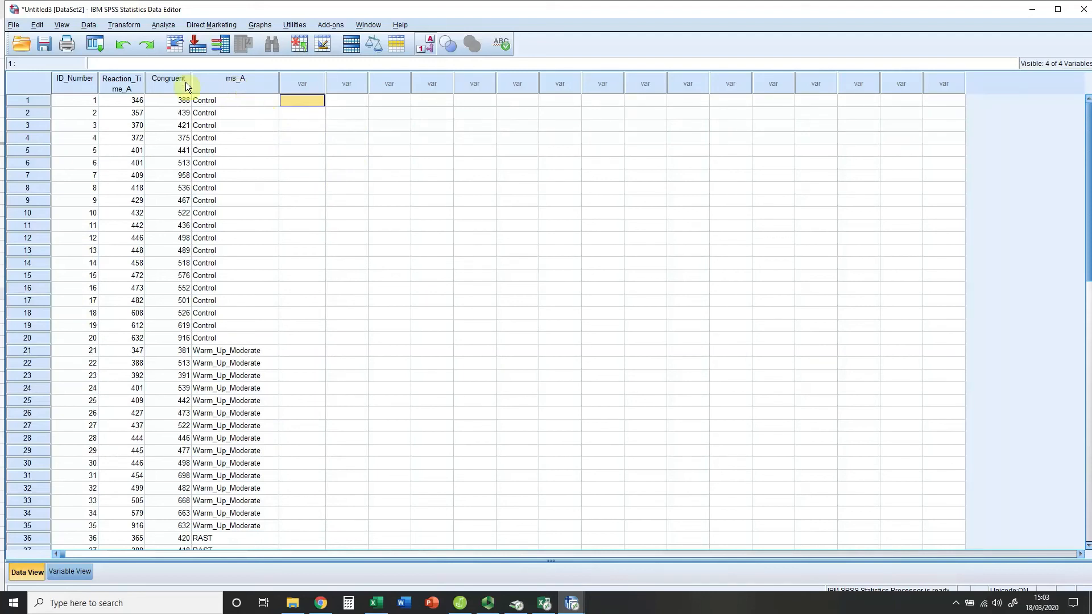
Rename the ms_A variable as Group
left_click(76, 571)
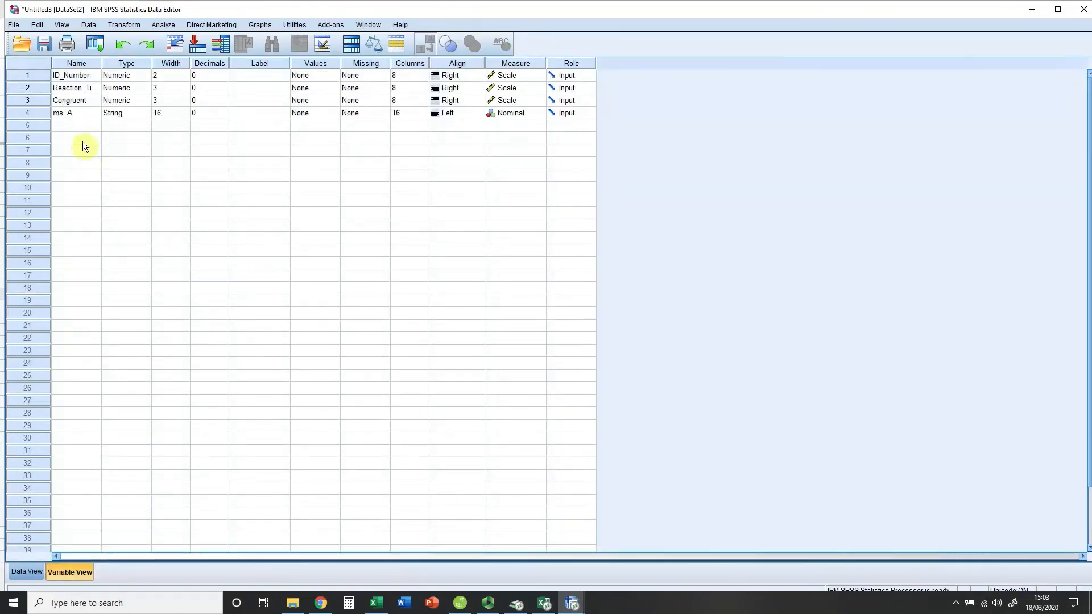
left_click(80, 113)
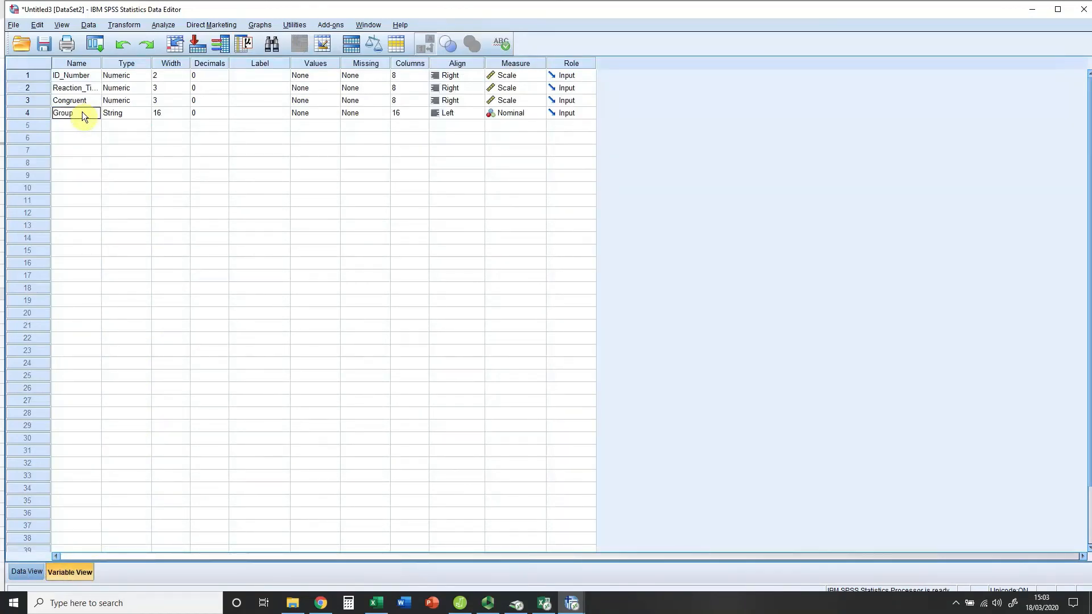
left_click(106, 152)
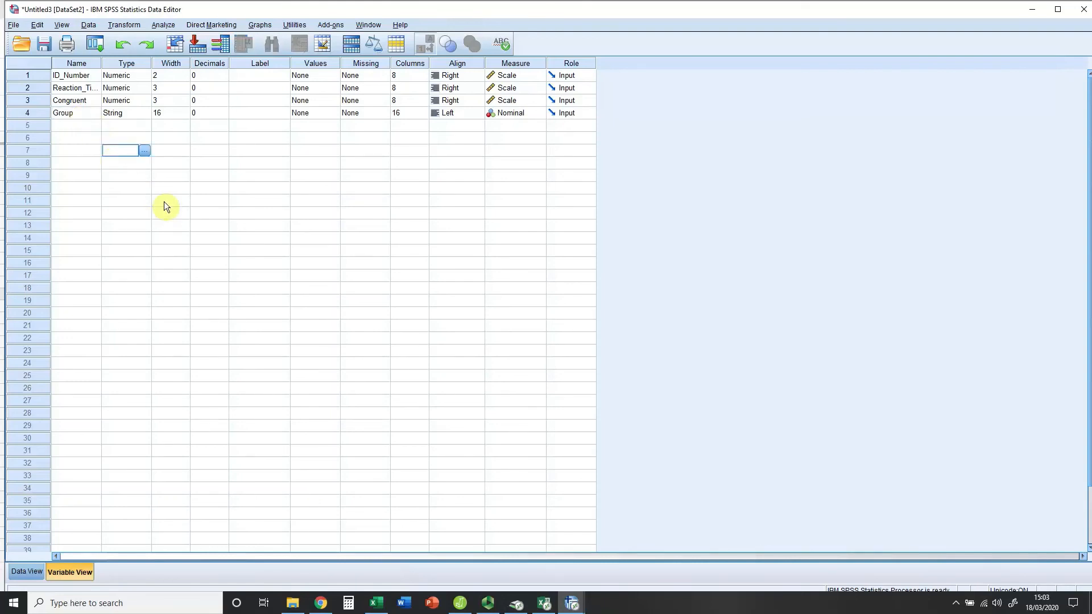
Rename the Congruent variable as Reaction_Time_InCongruent
left_click(88, 101)
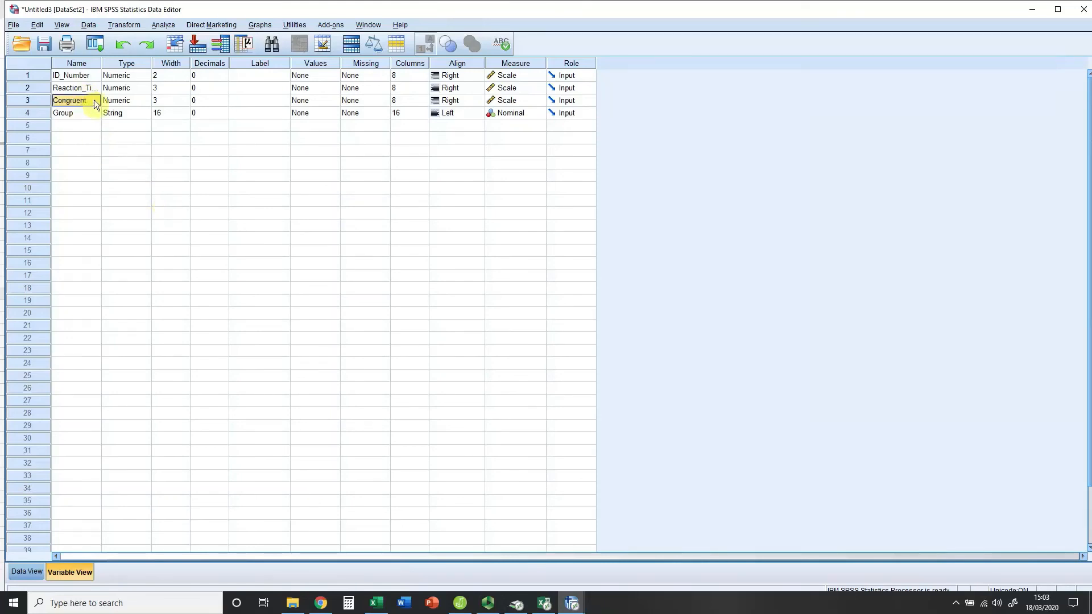
left_click(63, 100)
type("Reaction")
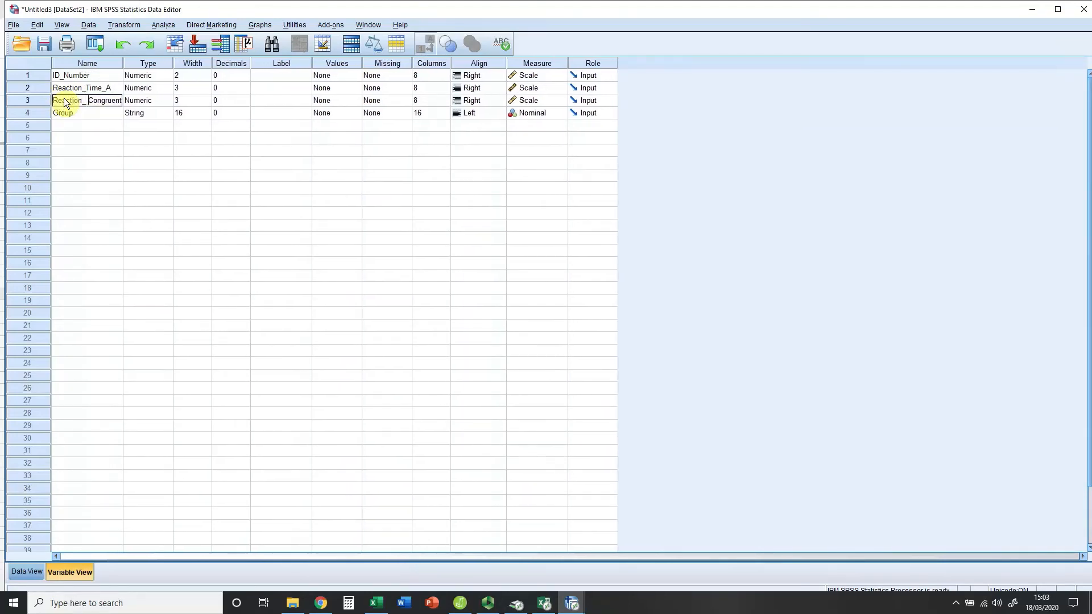
type("_Time")
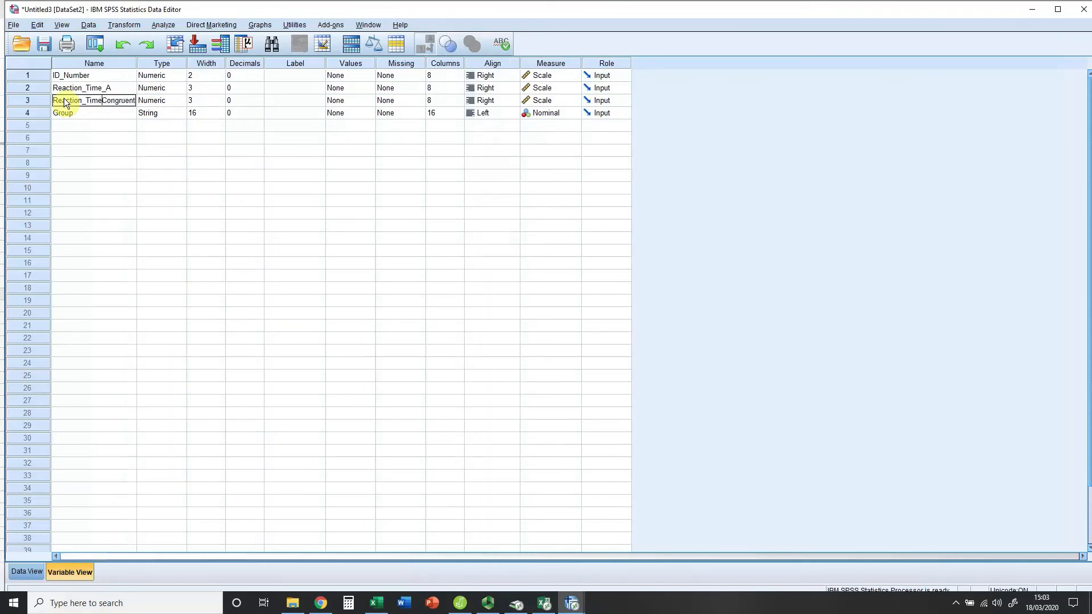
type("_")
key("Return")
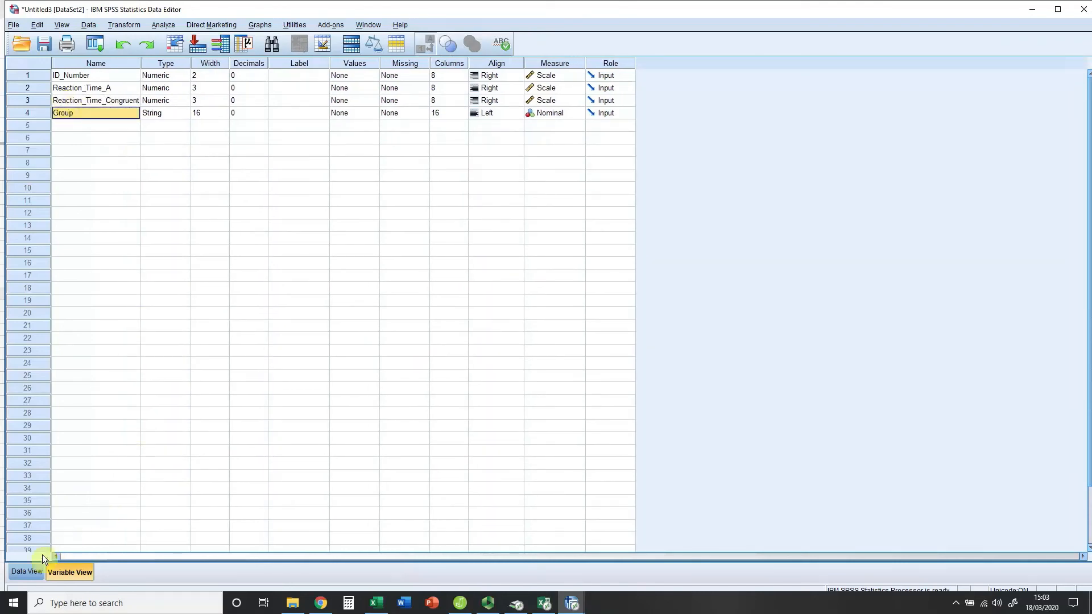
left_click(107, 101)
left_click(107, 101)
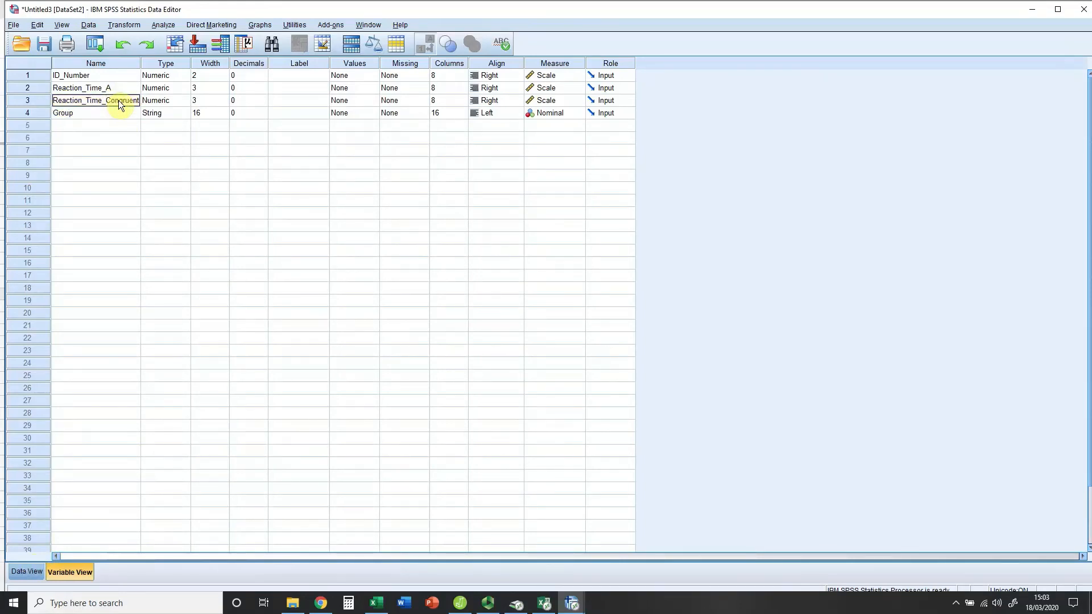
type("In")
key("Return")
Rename the Reaction_Time_A variable as Reaction_Time_Congruent and check the column headings in the data
left_click(122, 87)
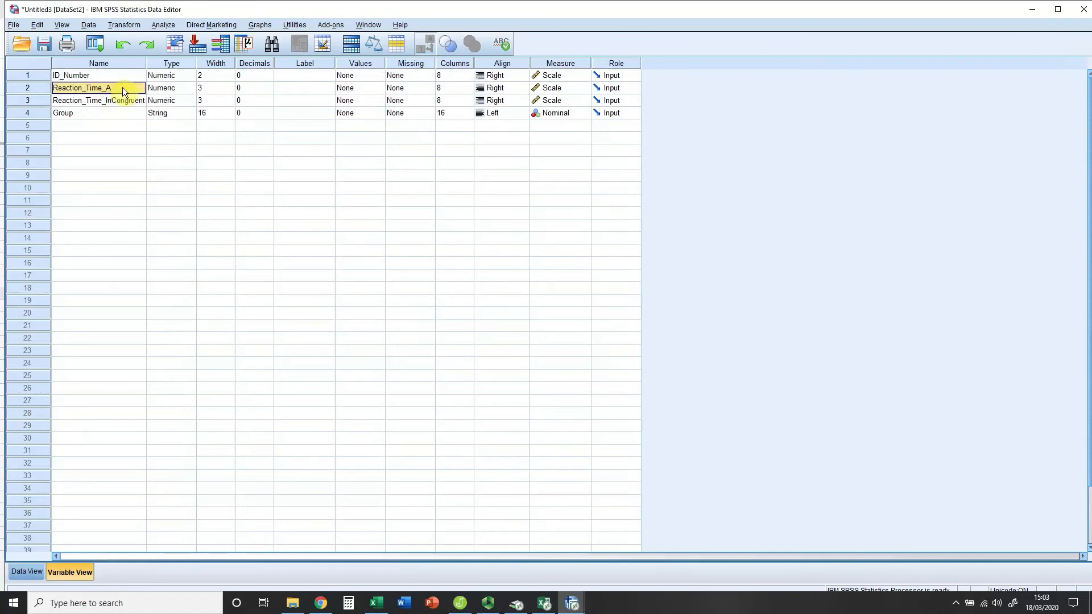
left_click(125, 89)
left_click(27, 571)
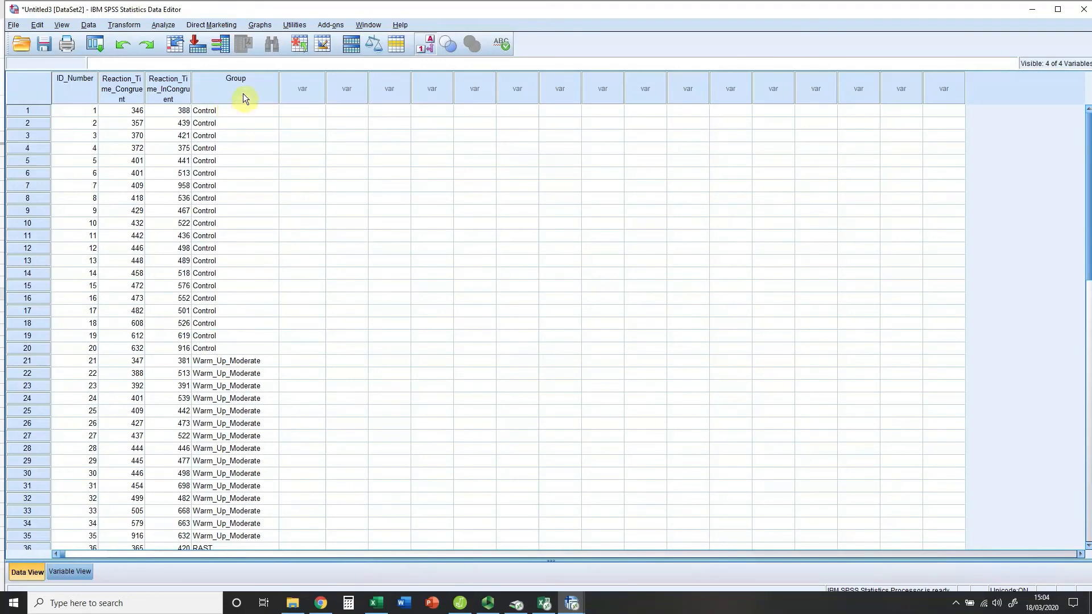
left_click(73, 572)
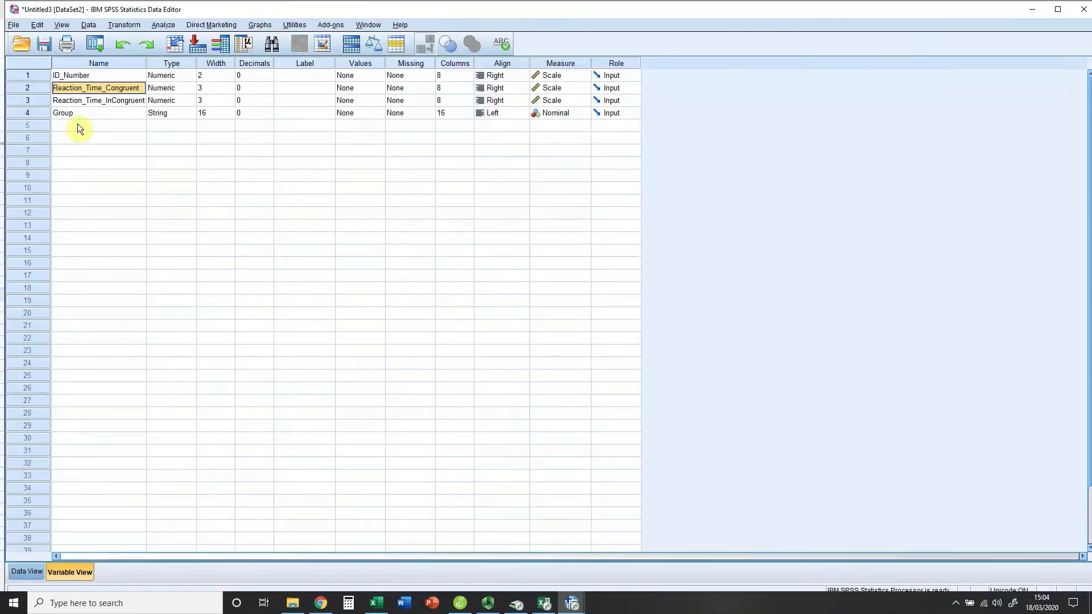
Add a variable named Exercise_Groups and define its value labels as 0 = Control, 1 = Warm Up and 2 = High Rast
left_click(94, 126)
type("Exercise_Groups")
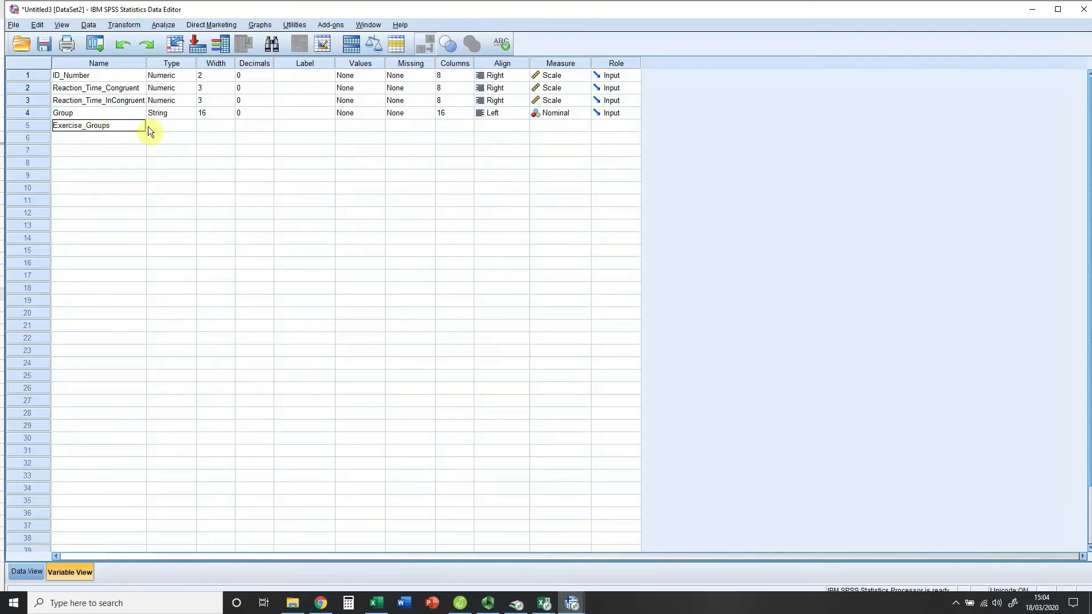
left_click(374, 125)
left_click(380, 125)
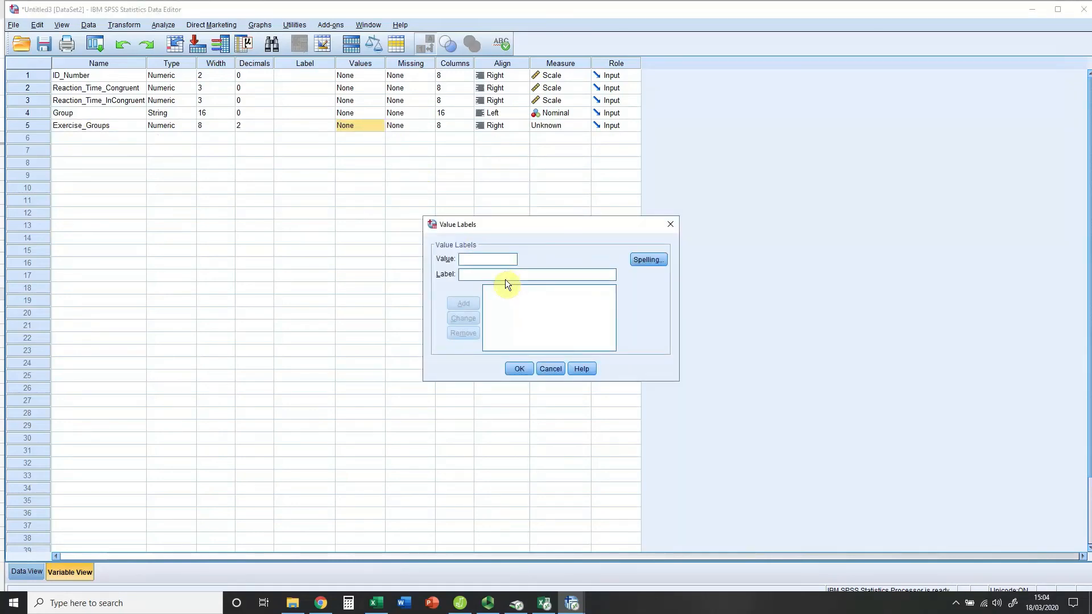
type("0")
type("Control")
left_click(464, 302)
type("Wal")
type("m Up")
left_click(463, 303)
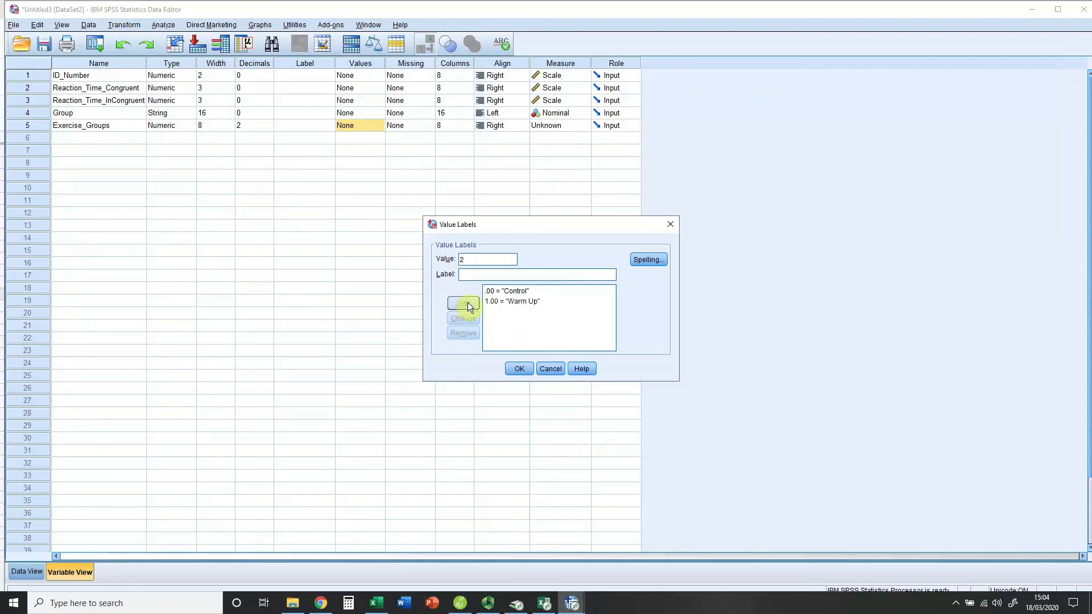
type("High Rast")
left_click(468, 305)
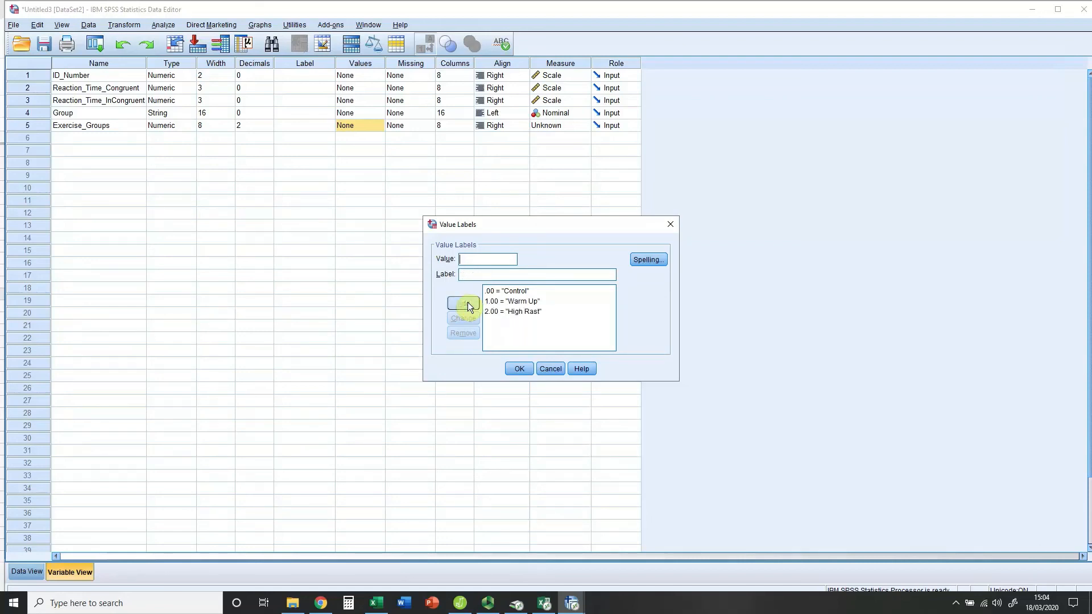
left_click(514, 367)
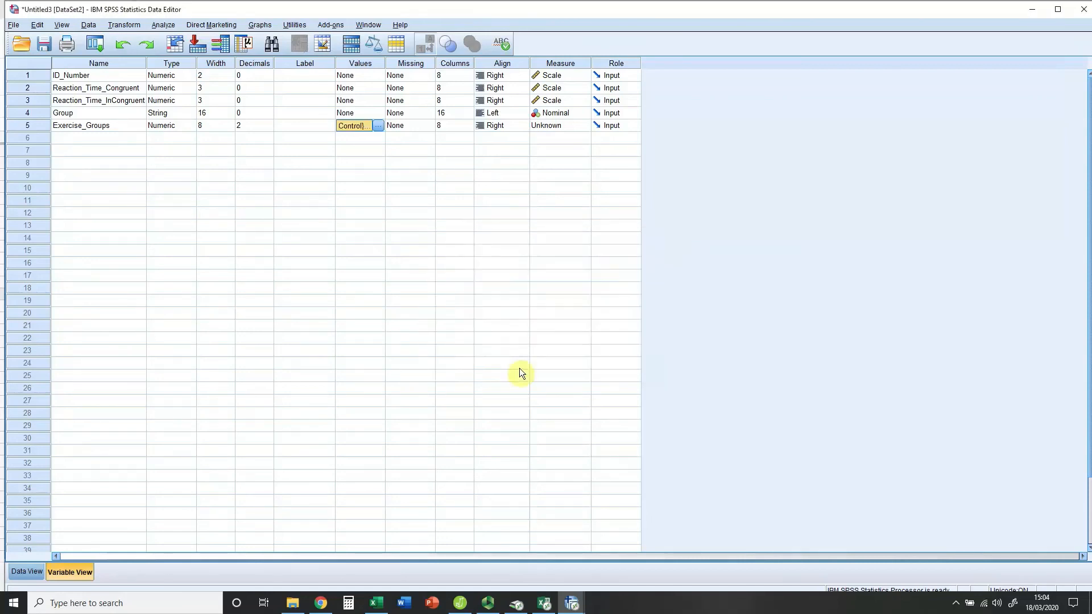
Enter code 0 in the Exercise_Groups column of the data for all Control cases, rows 1 to 20
left_click(17, 573)
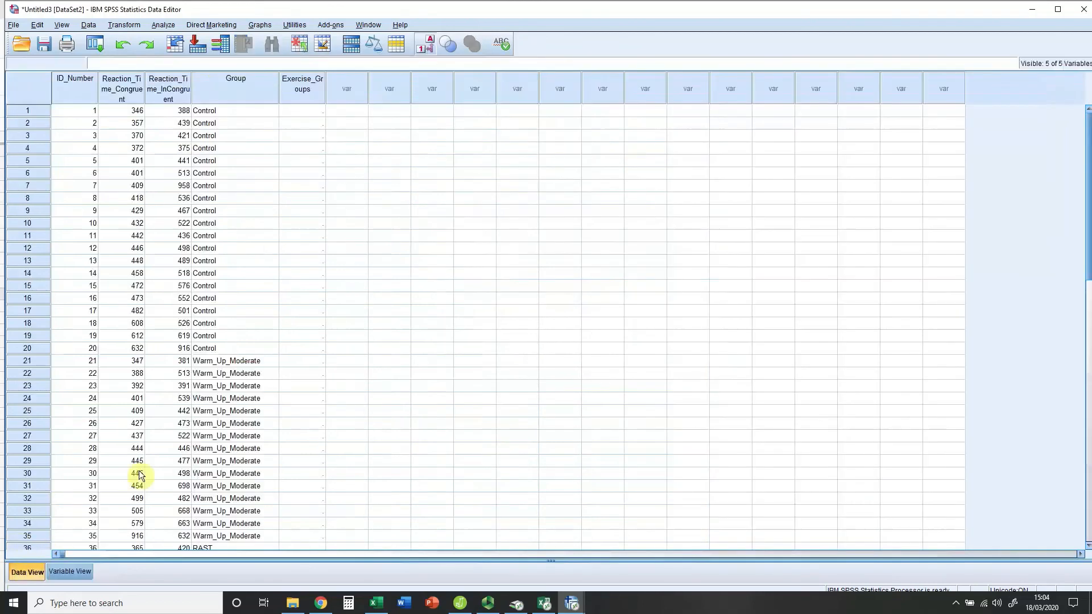
left_click(306, 114)
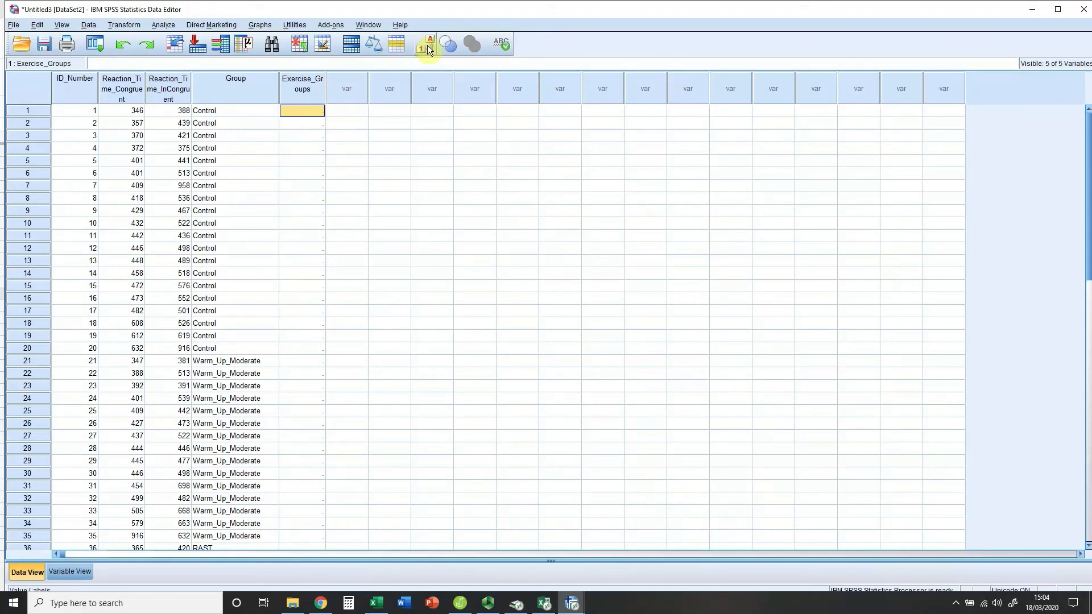
type("0 0 0 0 0 0 0")
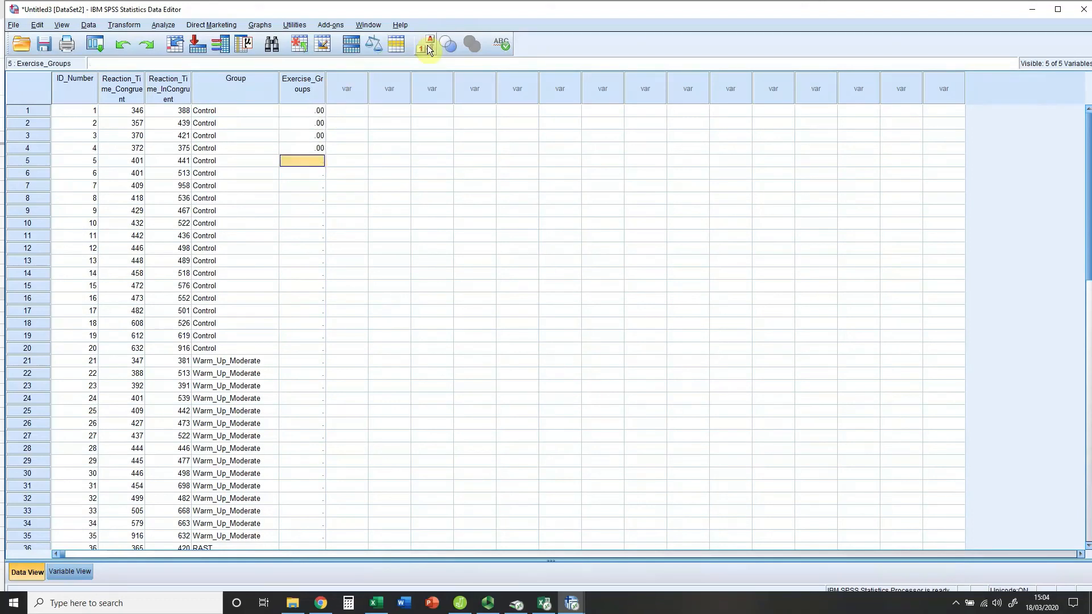
type(" 0")
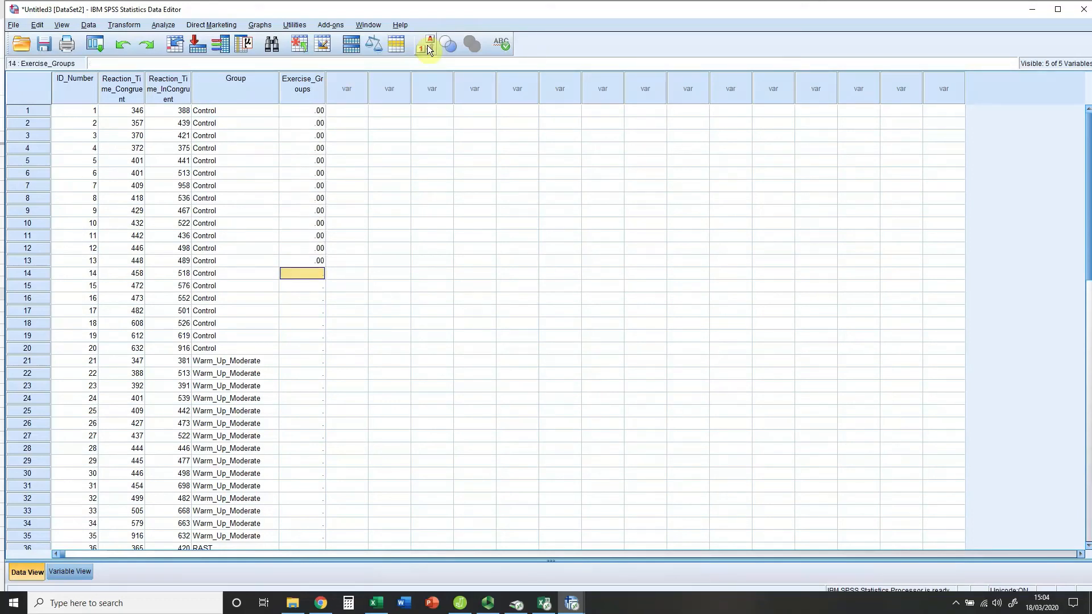
type(" 0 0 0 0 0 0 0 0 0 0 0 0")
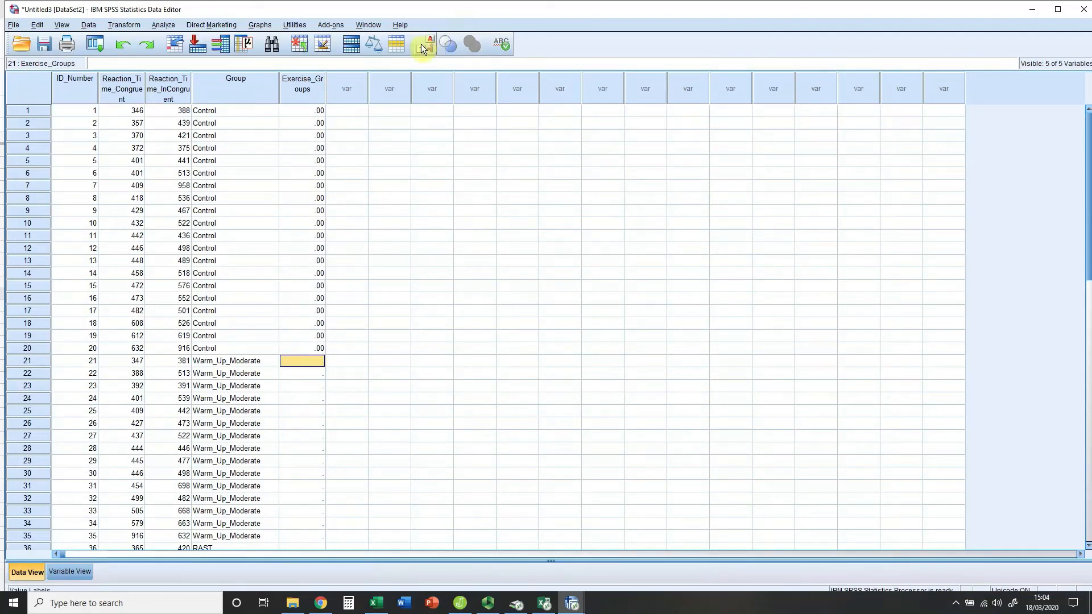
Display value labels in place of the codes and choose Warm Up as the Exercise_Groups value for cases 21 and 22
left_click(427, 50)
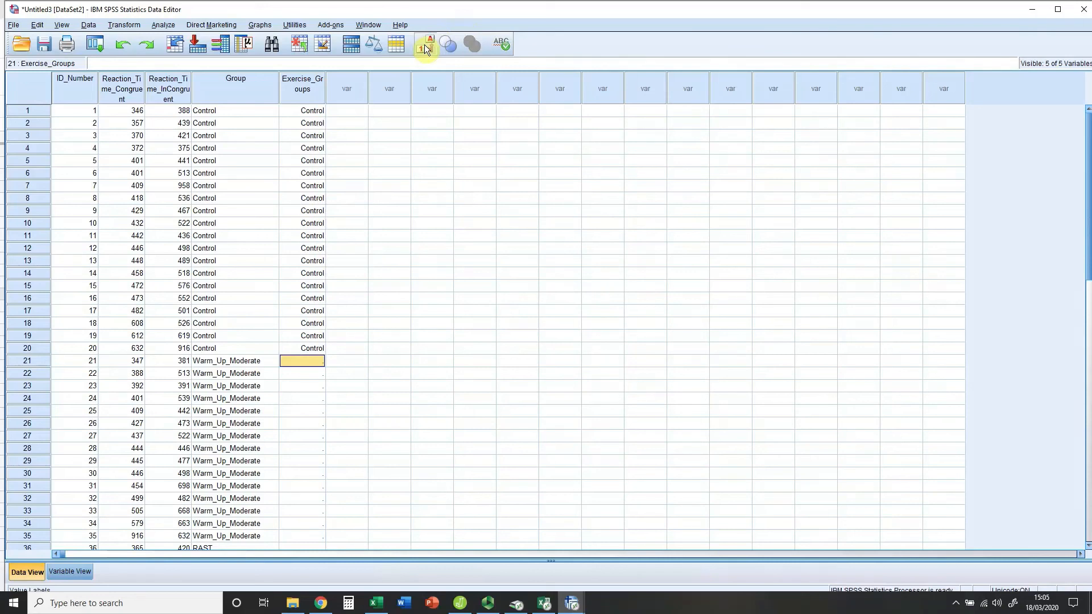
left_click(425, 45)
left_click(424, 45)
left_click(319, 360)
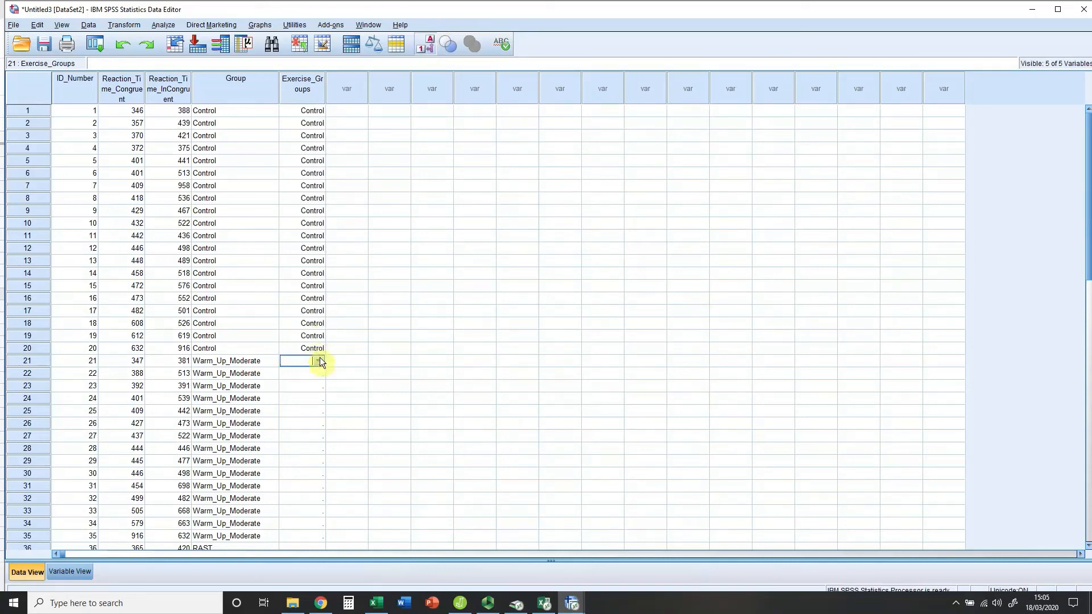
left_click(320, 358)
left_click(312, 385)
key("Return")
left_click(319, 372)
left_click(319, 375)
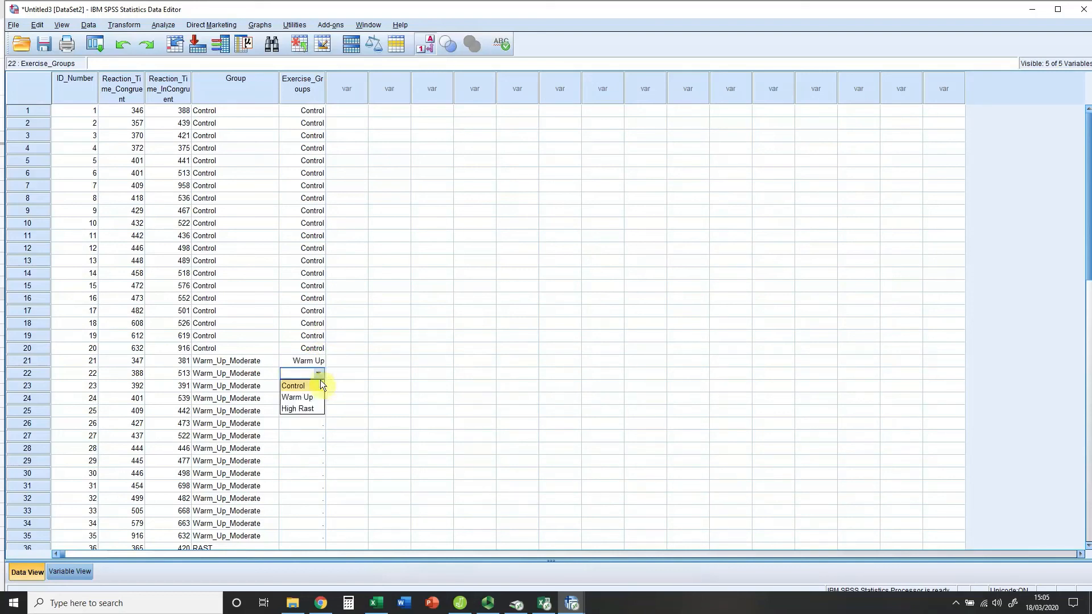
left_click(307, 397)
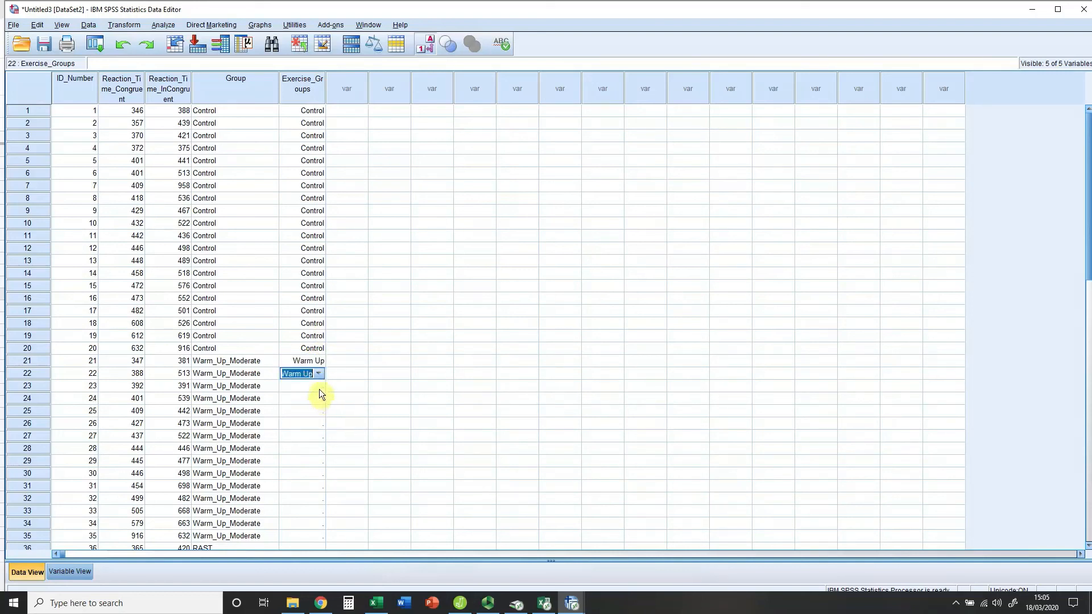
key("Return")
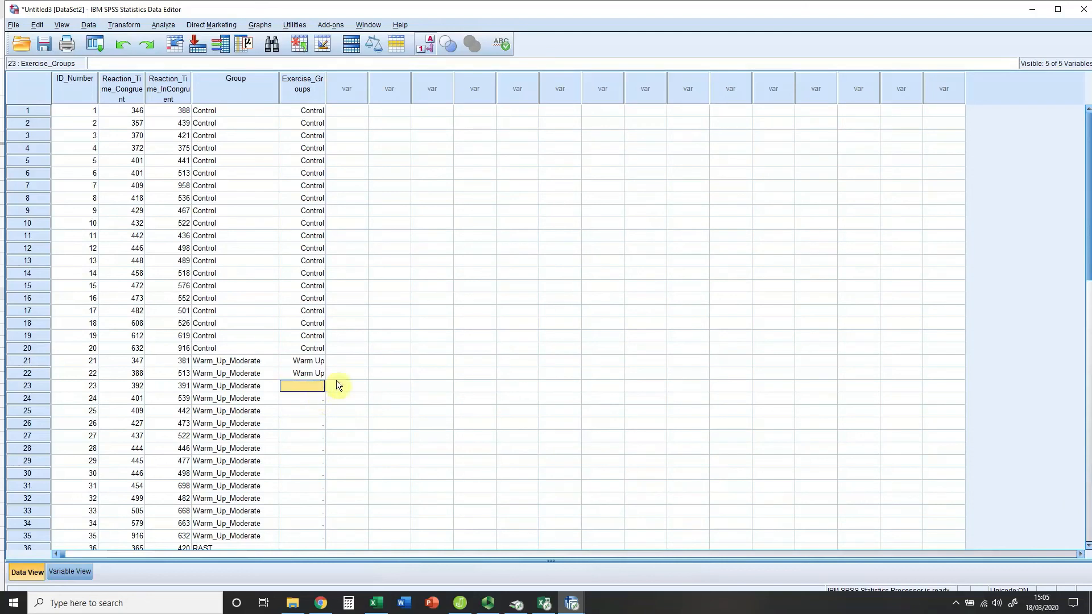
Show the numeric codes again and enter 1 in Exercise_Groups for the remaining Warm_Up_Moderate cases, rows 23 to 35
left_click(427, 48)
type("1 1 1 1 1 1")
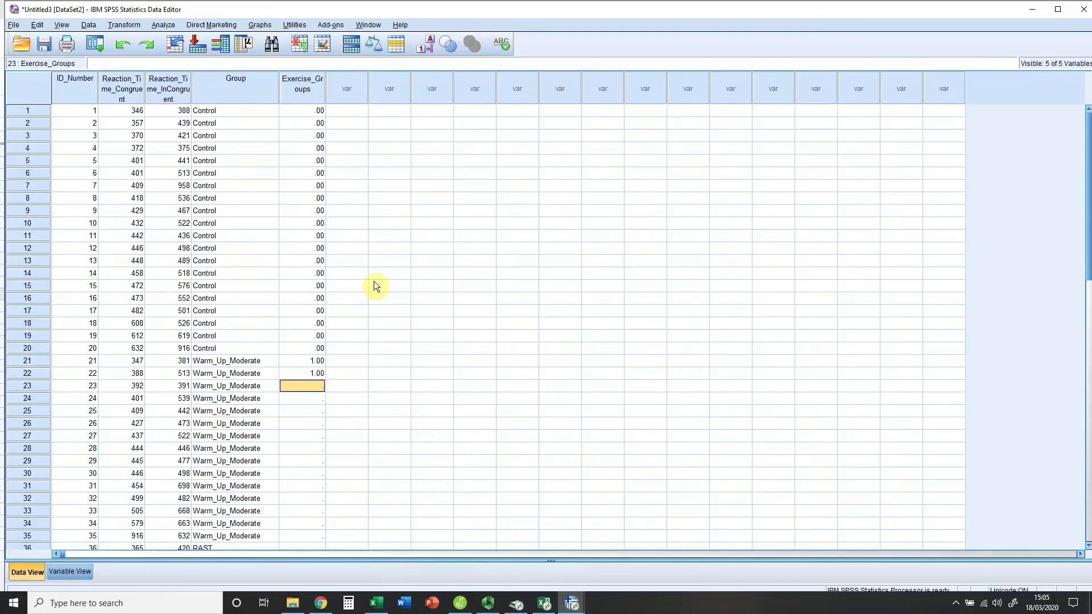
type(" 1 1 1 1 1 1 1")
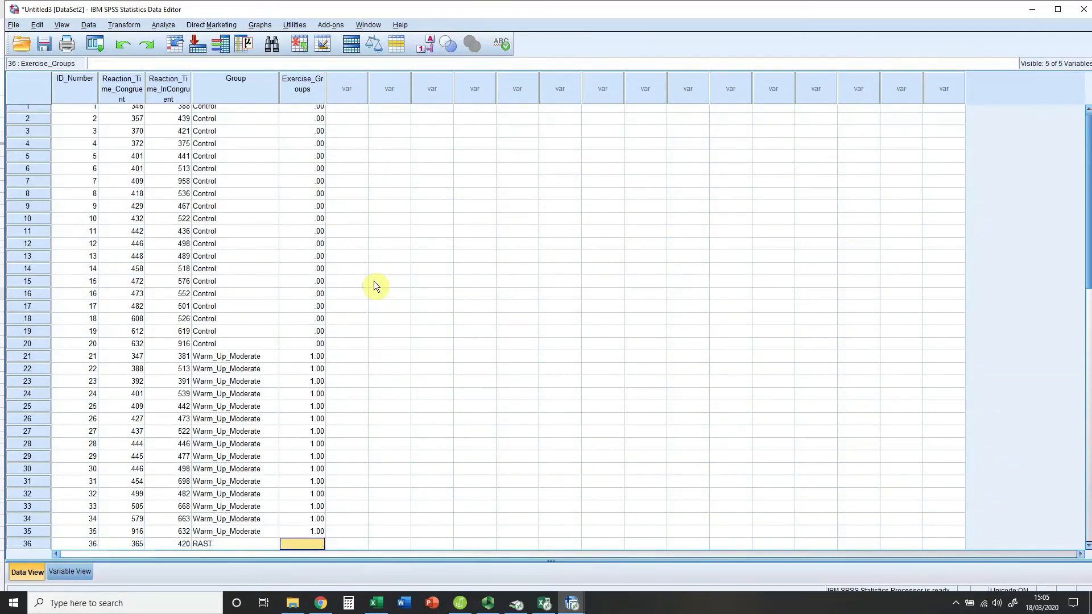
Enter code 2 in Exercise_Groups for all RAST cases, rows 36 to 51
scroll(373, 281, "down", 5)
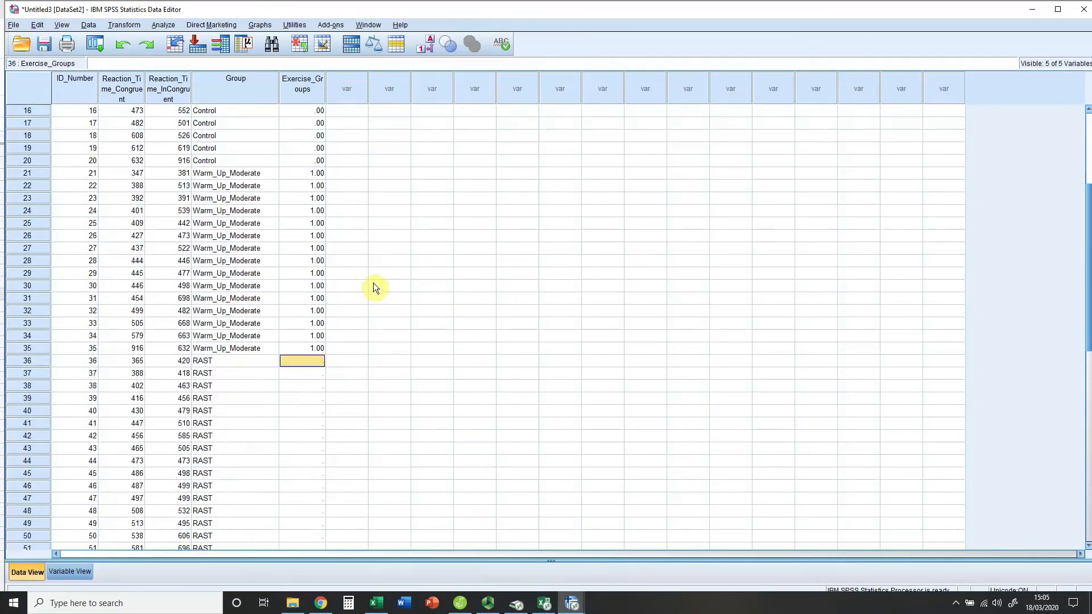
type("2 2 2 2 2 2 2 ")
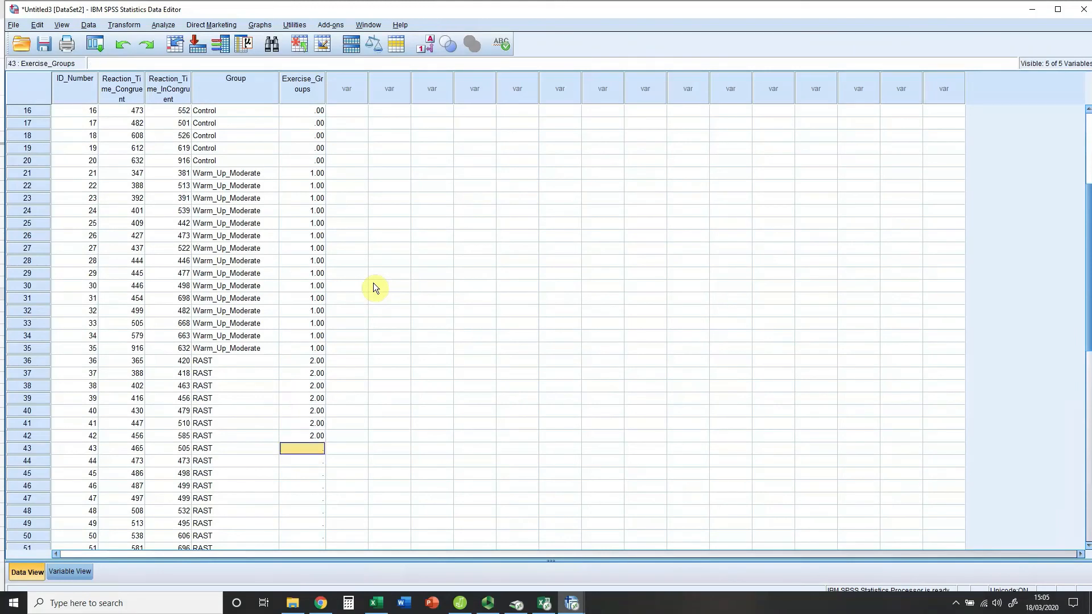
type("2 2 2 2")
type("2")
key("Return")
type("2")
key("Return")
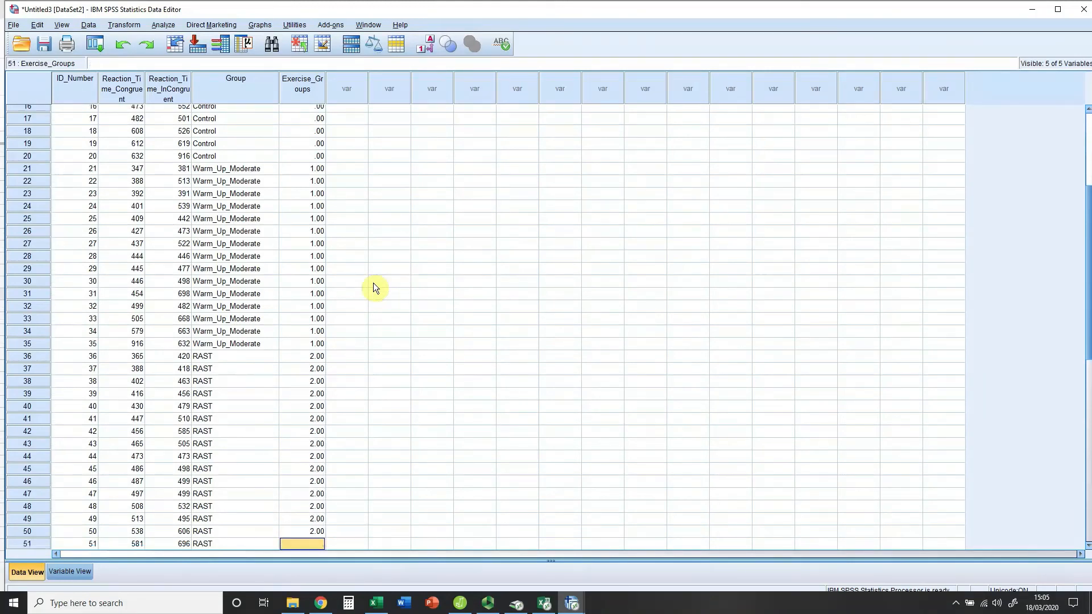
type("2")
key("Return")
left_click(374, 282)
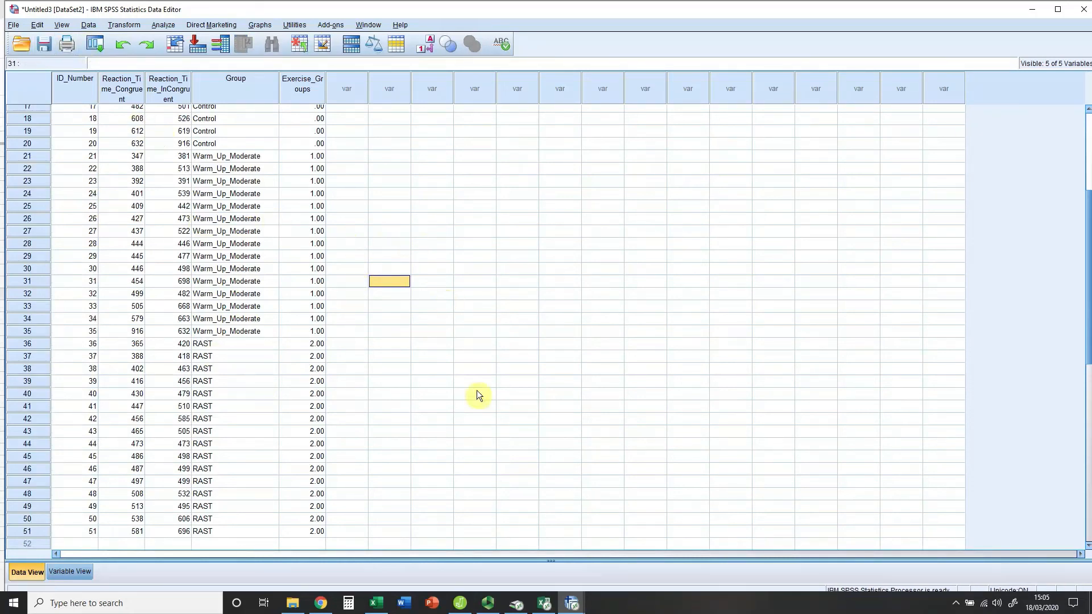
Switch to the Data entry for analysis Excel workbook and review the FOR SPSS sheet from its header row
left_click(537, 606)
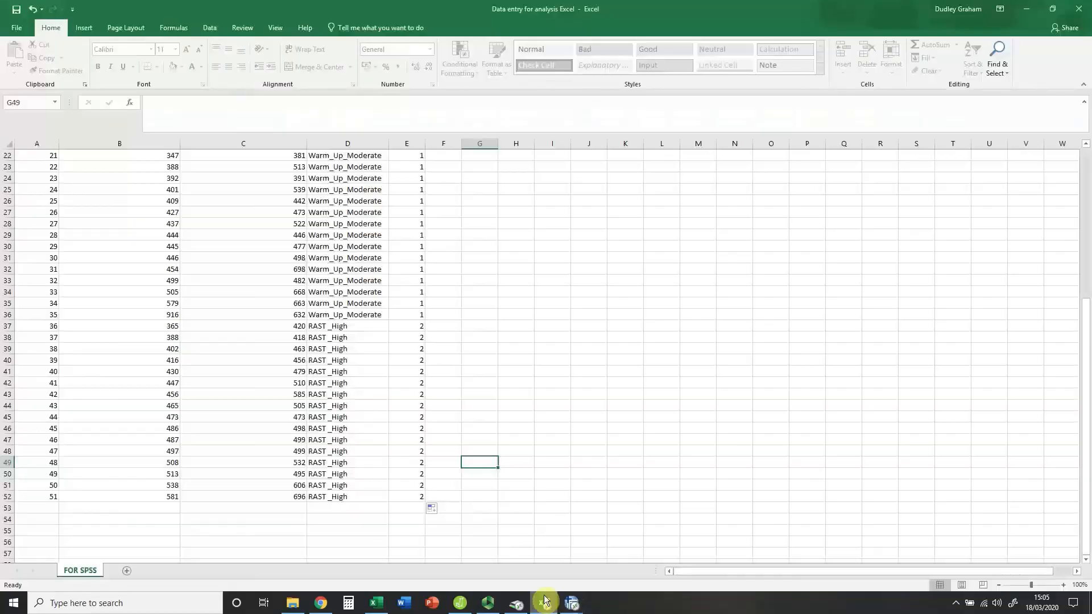
scroll(495, 391, "up", 6)
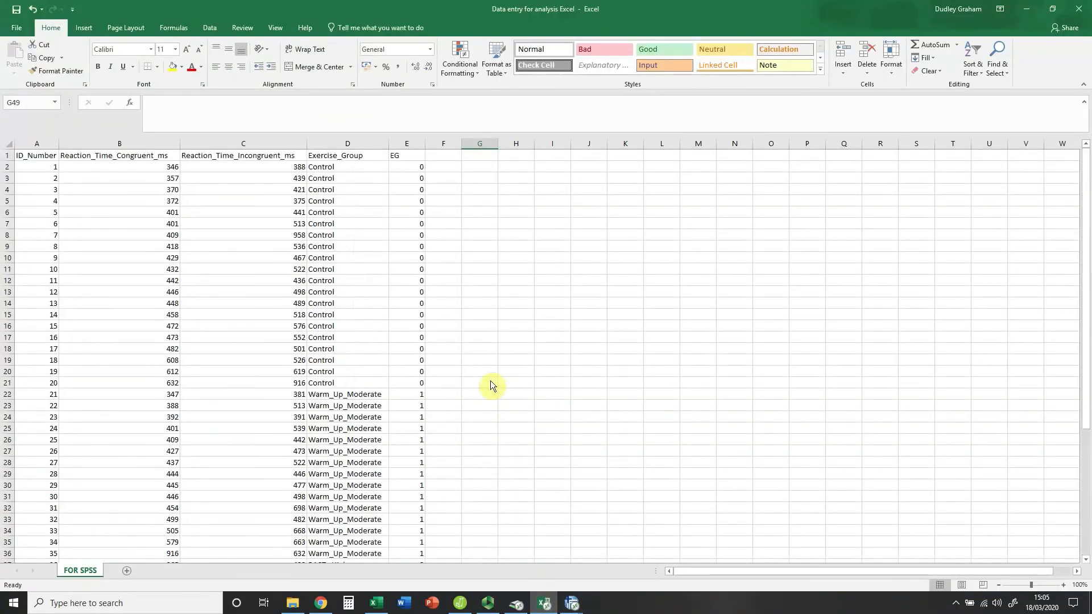